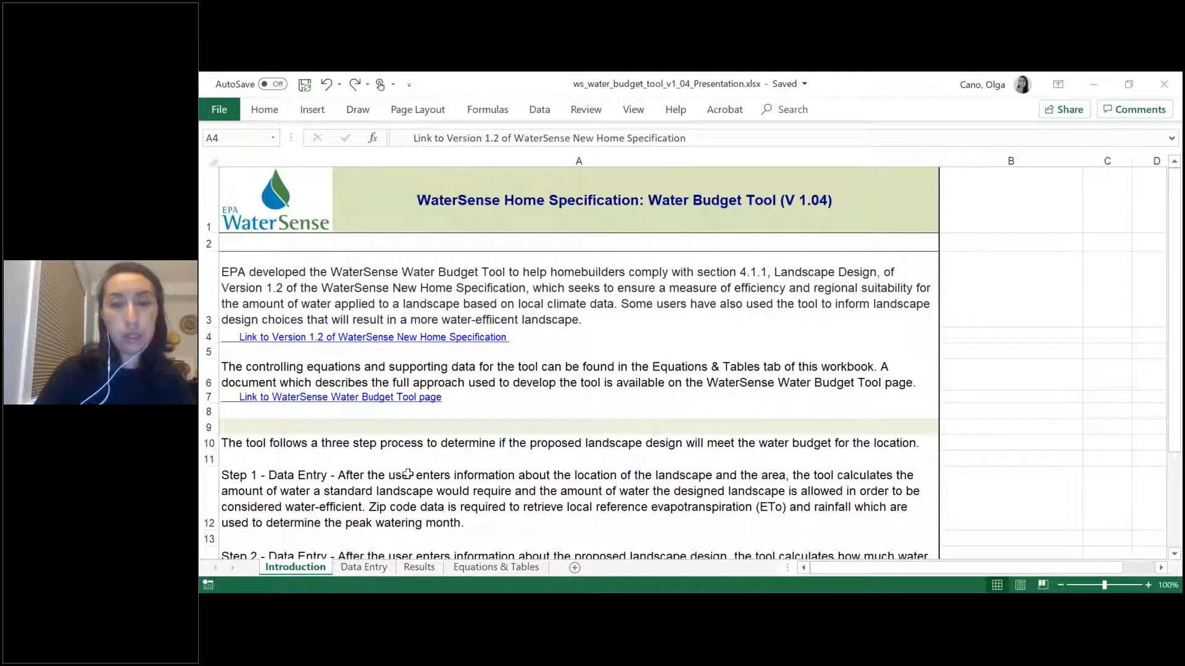
Step: Look over the Data Entry, Results and Equations & Tables sheets of the water budget workbook
left_click(367, 566)
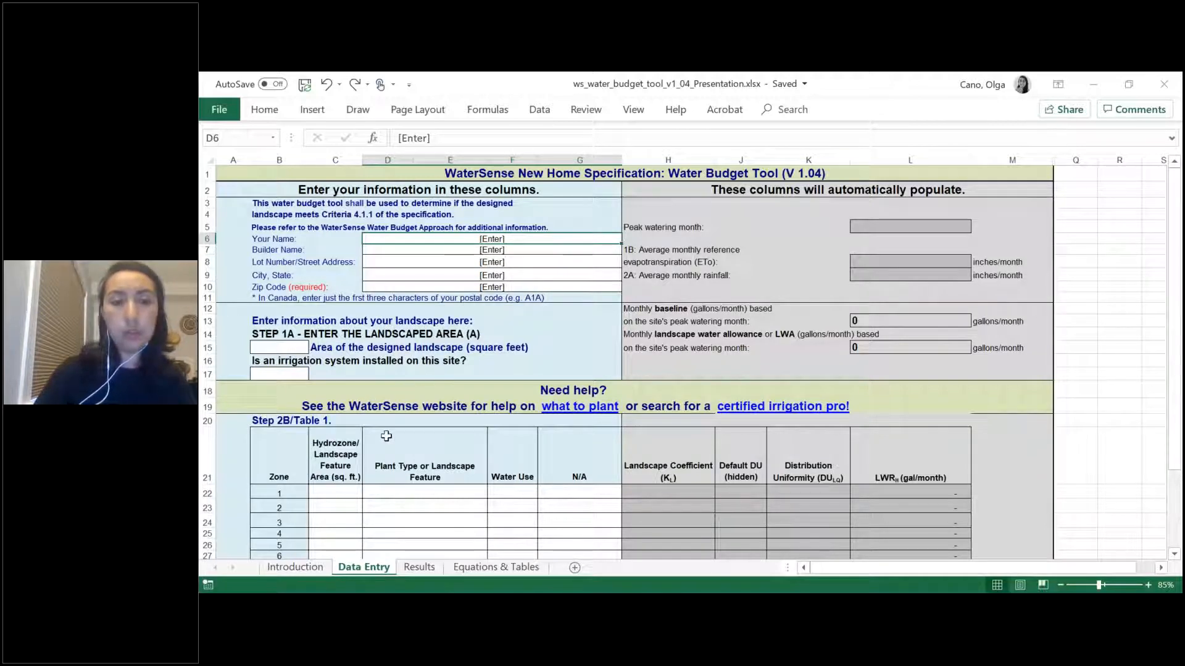
left_click(421, 574)
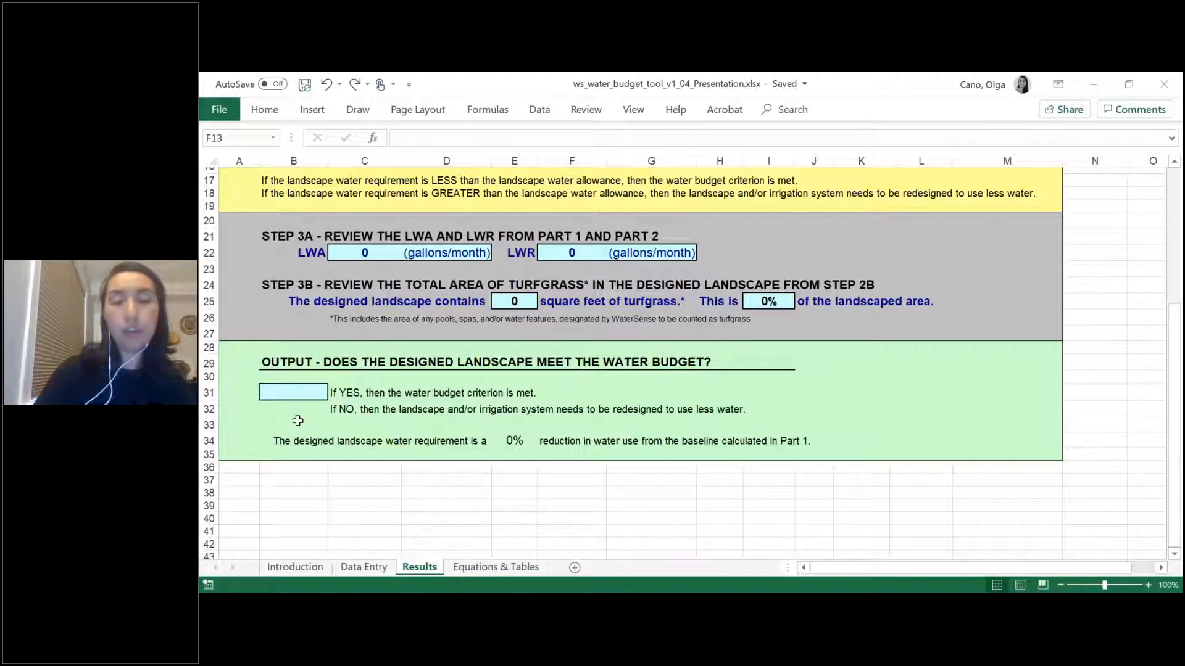
left_click(492, 569)
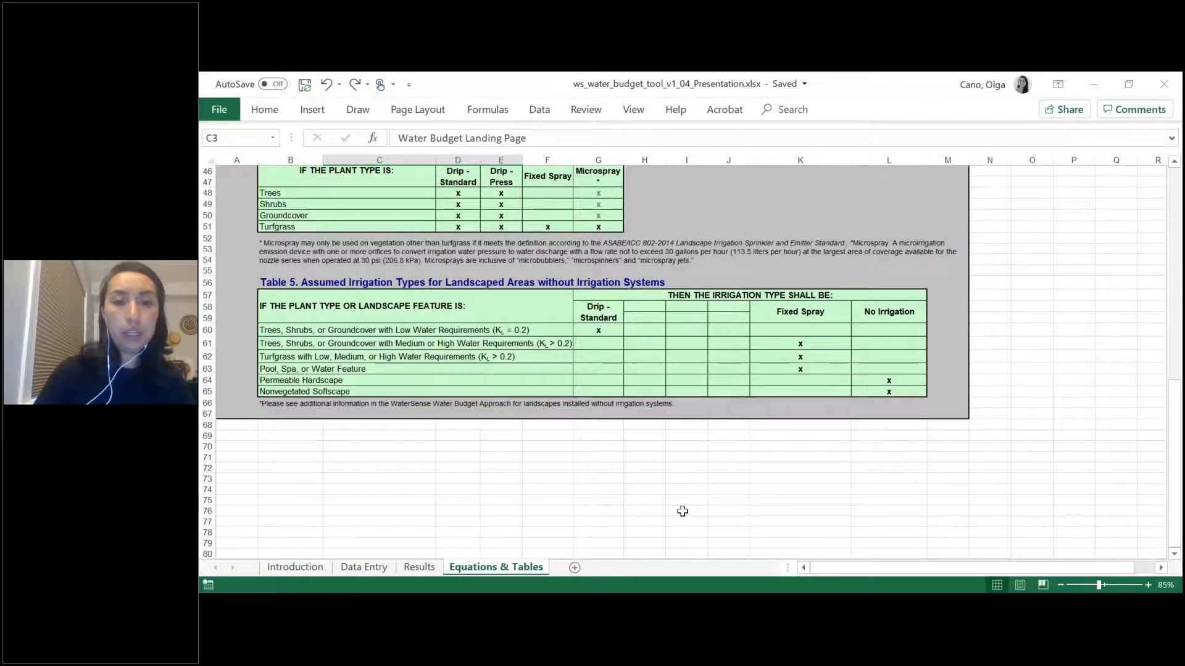
scroll(682, 444, "up", 1)
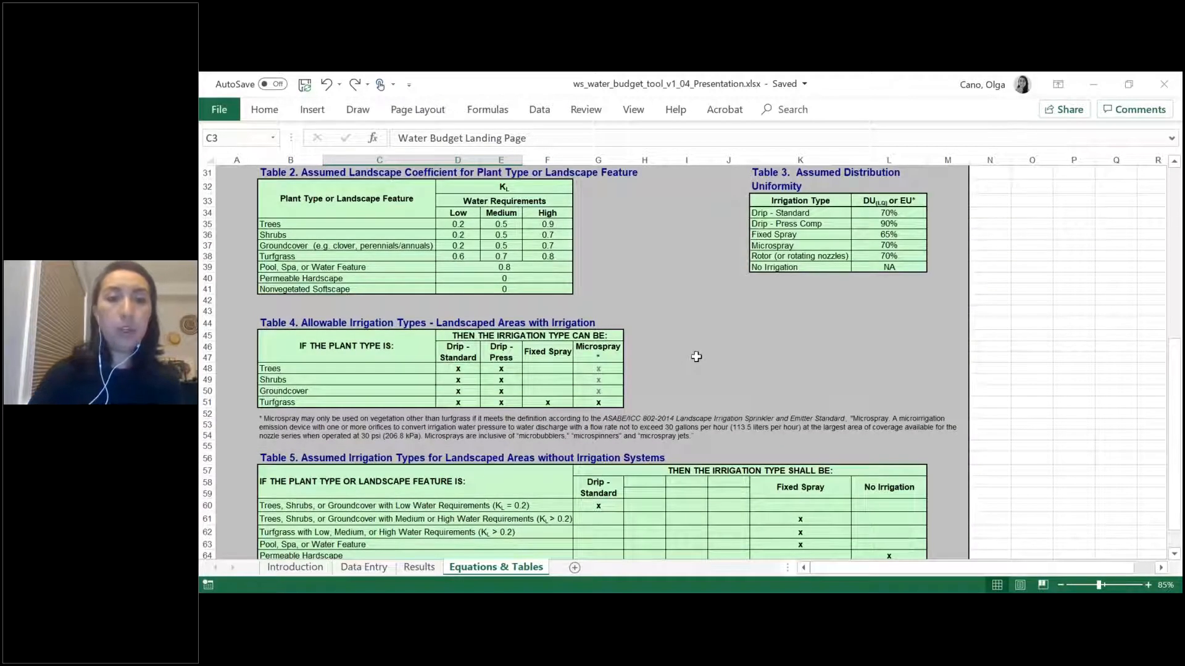
scroll(696, 357, "up", 10)
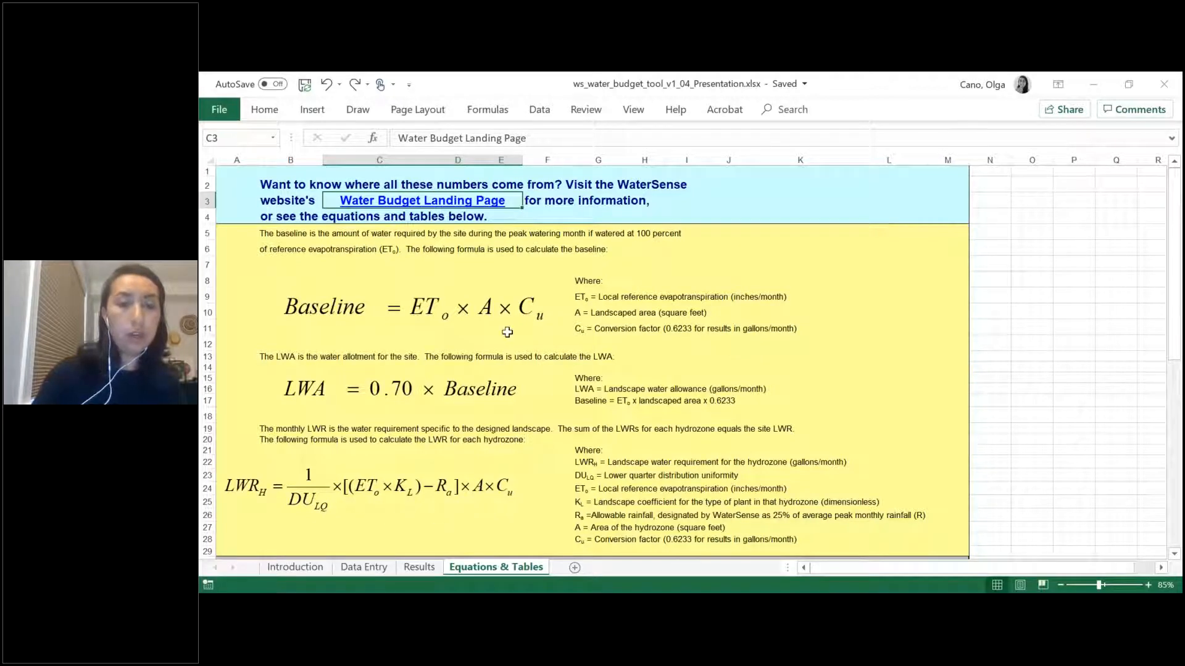
Step: Examine the baseline, LWA and LWR formulas and Tables 2 to 5 on the Equations & Tables sheet
scroll(691, 438, "down", 5)
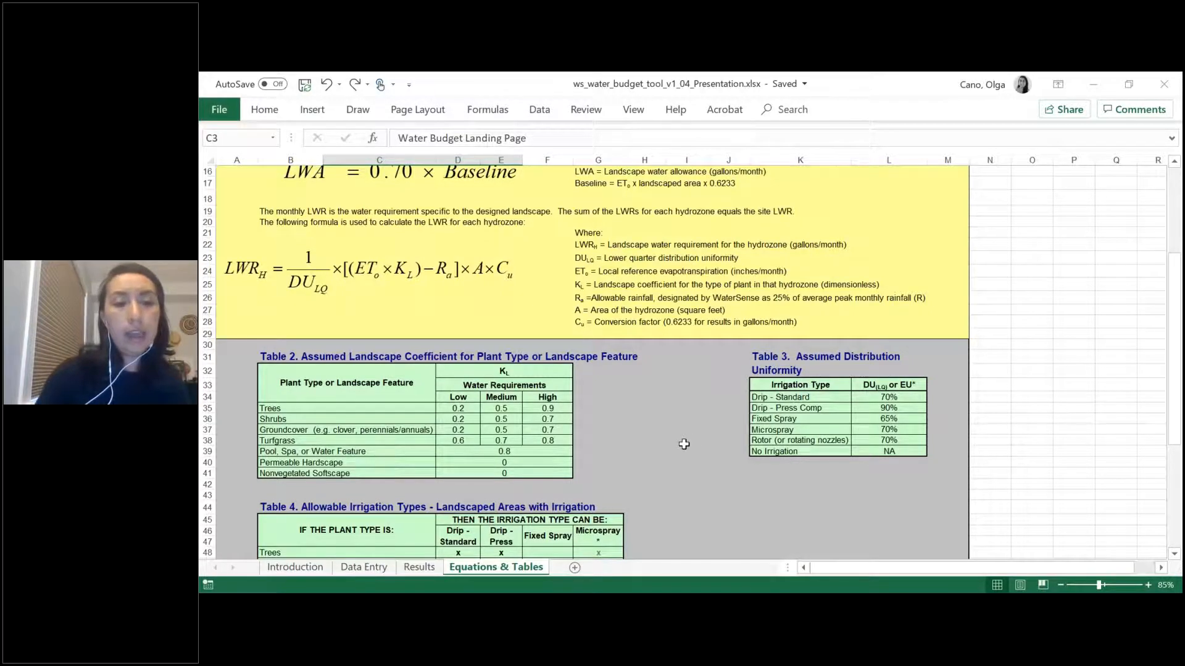
scroll(684, 444, "down", 5)
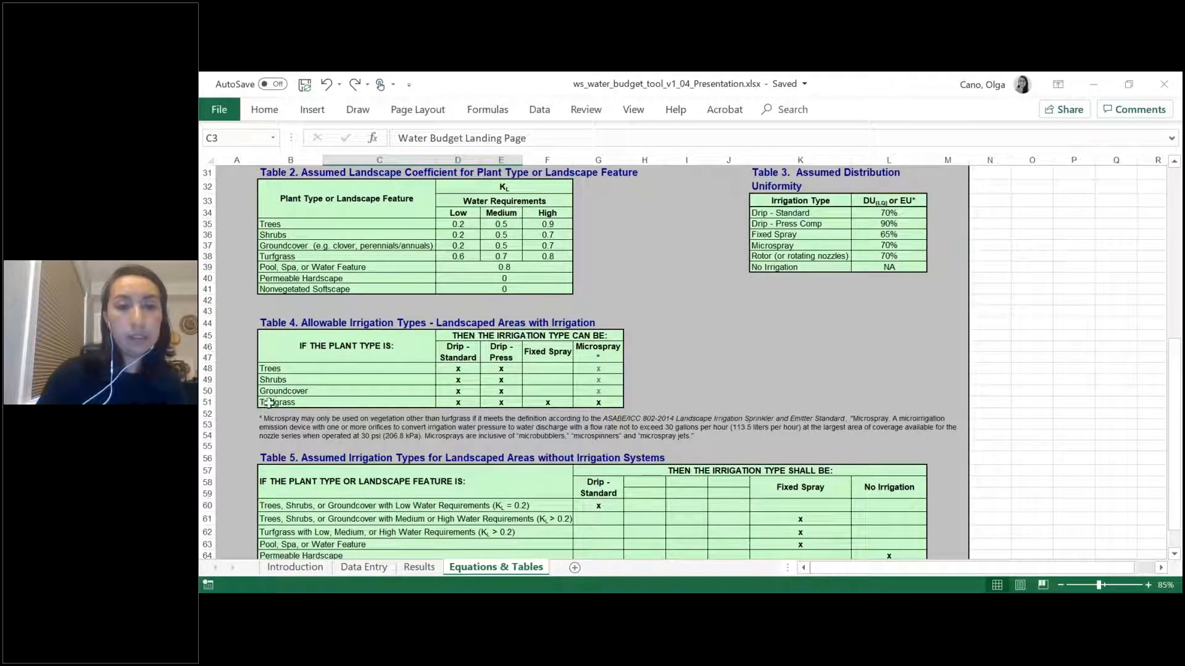
scroll(279, 392, "down", 5)
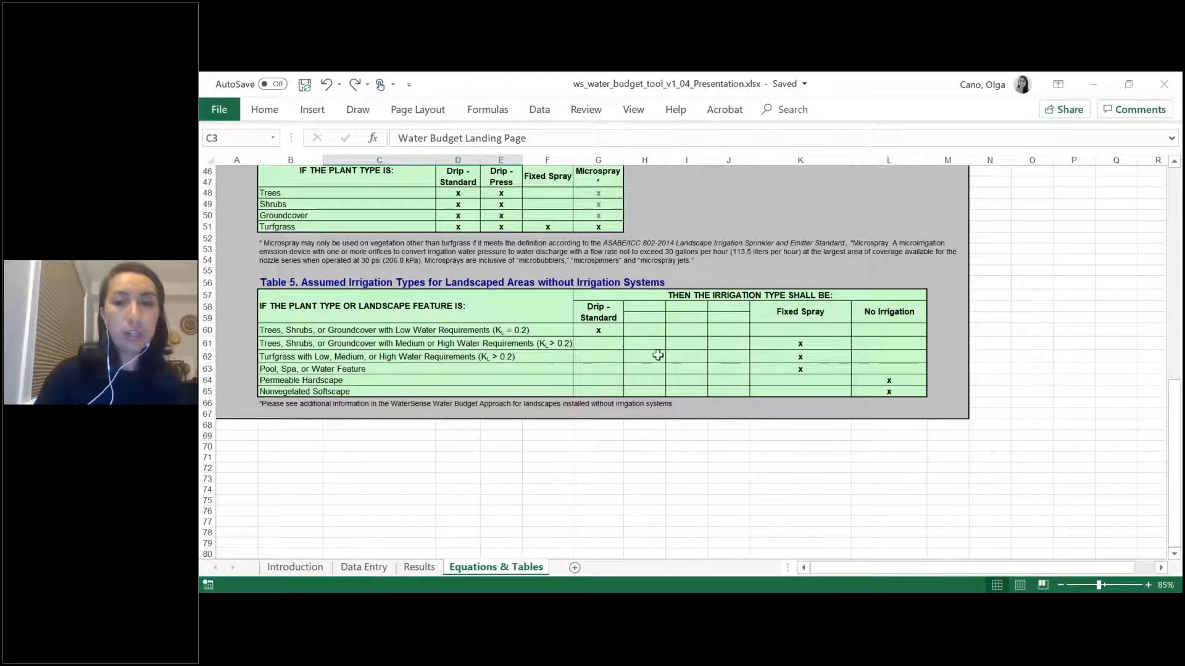
scroll(812, 426, "up", 4)
scroll(812, 427, "up", 1)
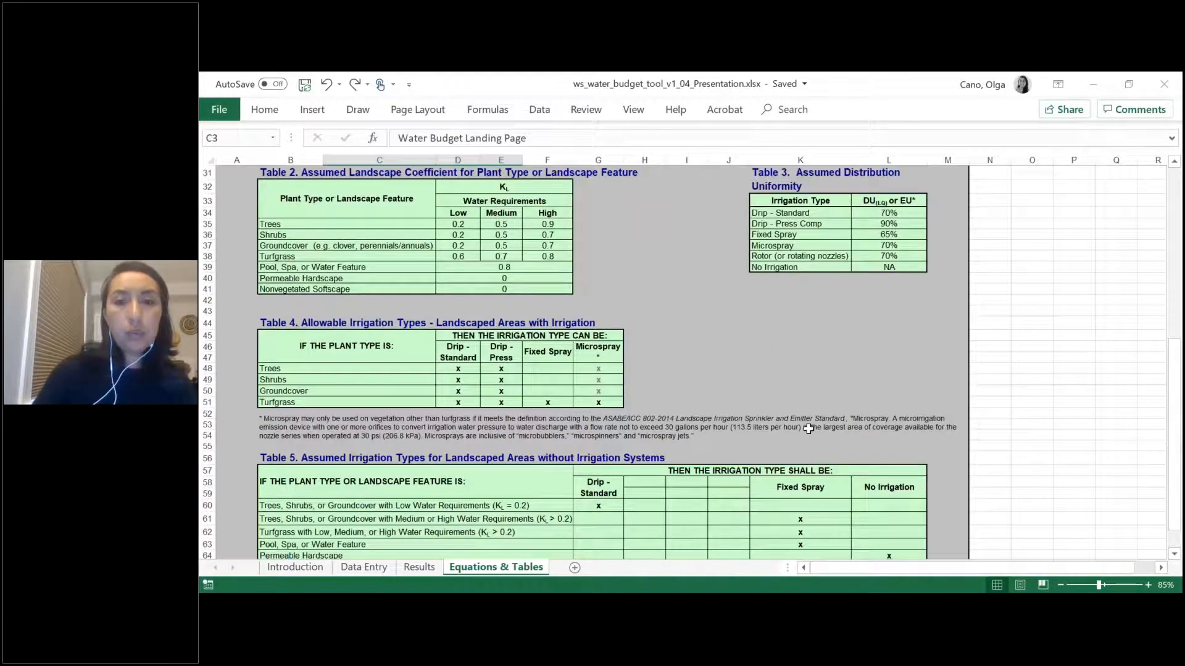
scroll(809, 427, "up", 5)
scroll(808, 430, "down", 5)
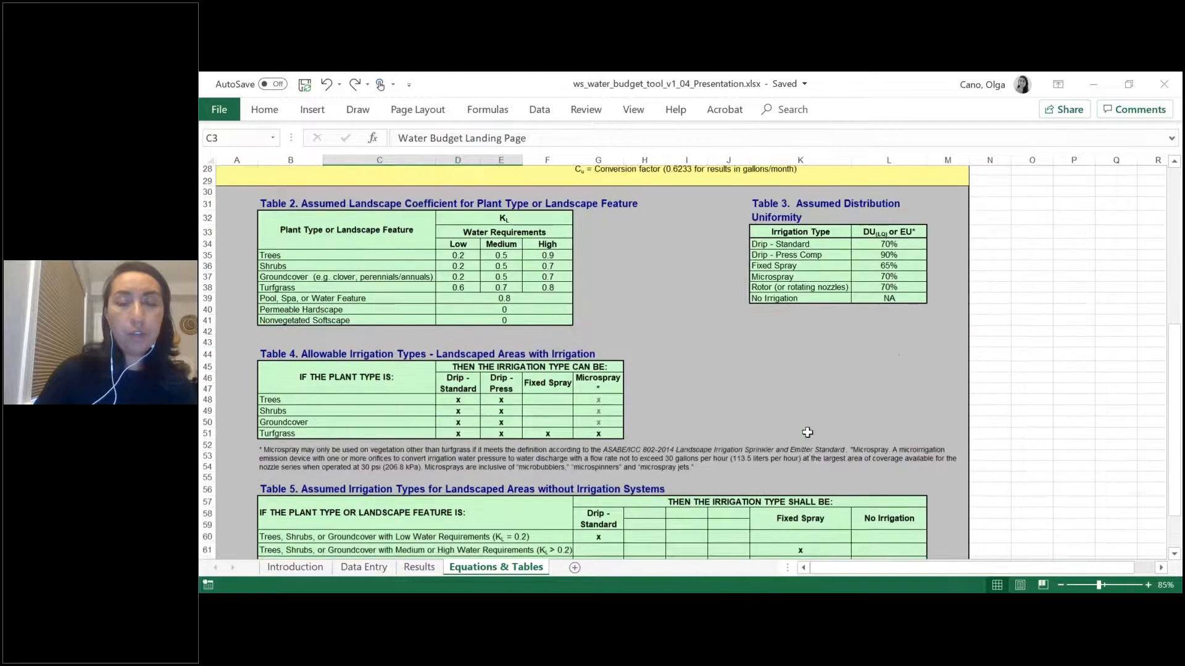
scroll(802, 444, "up", 5)
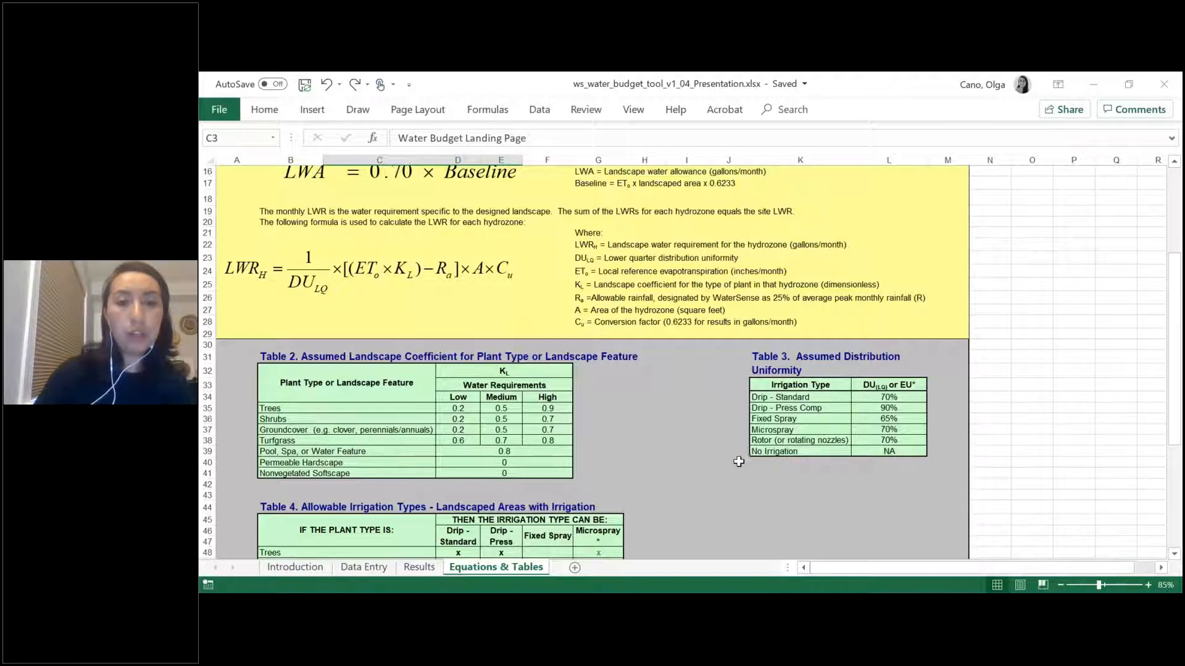
scroll(738, 461, "up", 5)
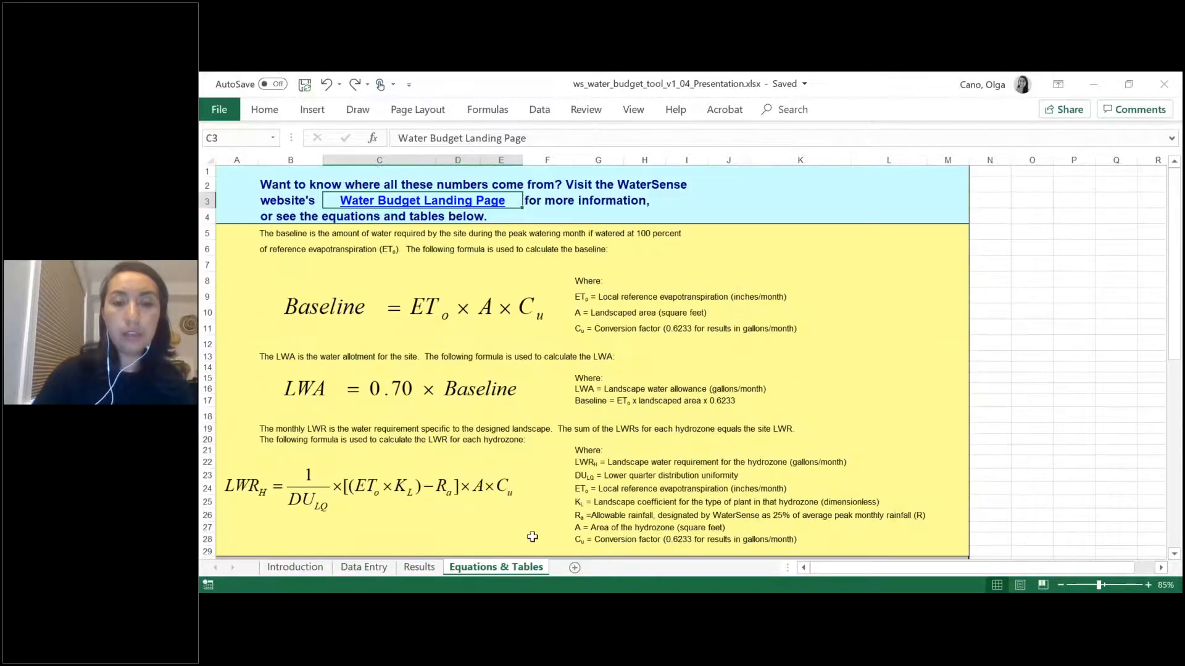
Step: Switch to the WaterBudgetTool_2020_2.pptx presentation in PowerPoint and browse its slides up to slide 11, Water Budget Tool
left_click(1023, 224)
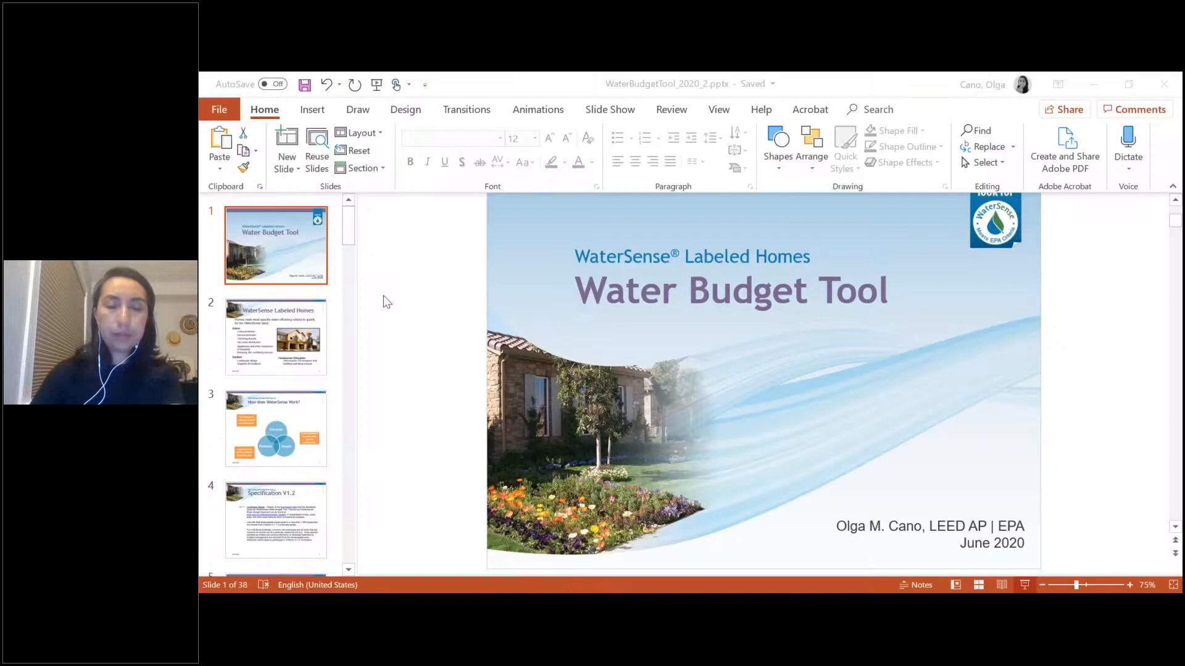
left_click_drag(349, 226, 349, 253)
left_click(311, 350)
key("Down")
key("Down")
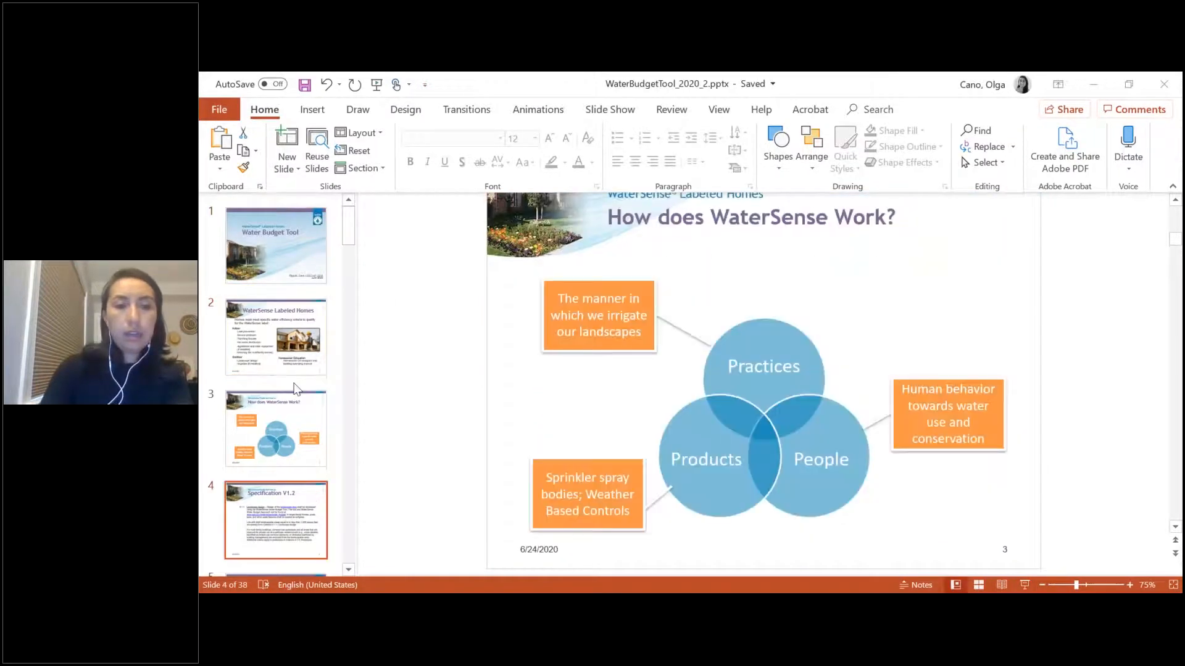
key("Down")
key("Down")
key("Down")
key("Down")
key("Down")
key("Down")
key("Down")
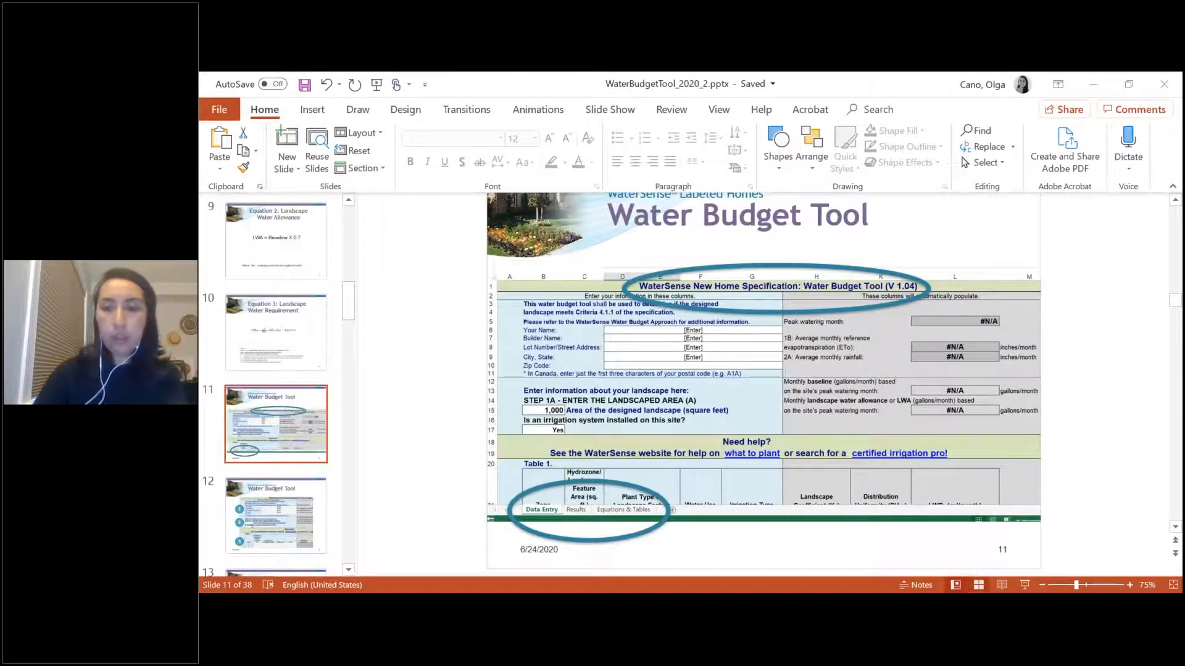
Step: Start the slide show and advance from the Equations slide to Equation 3: Landscape Water Requirement
left_click(1024, 587)
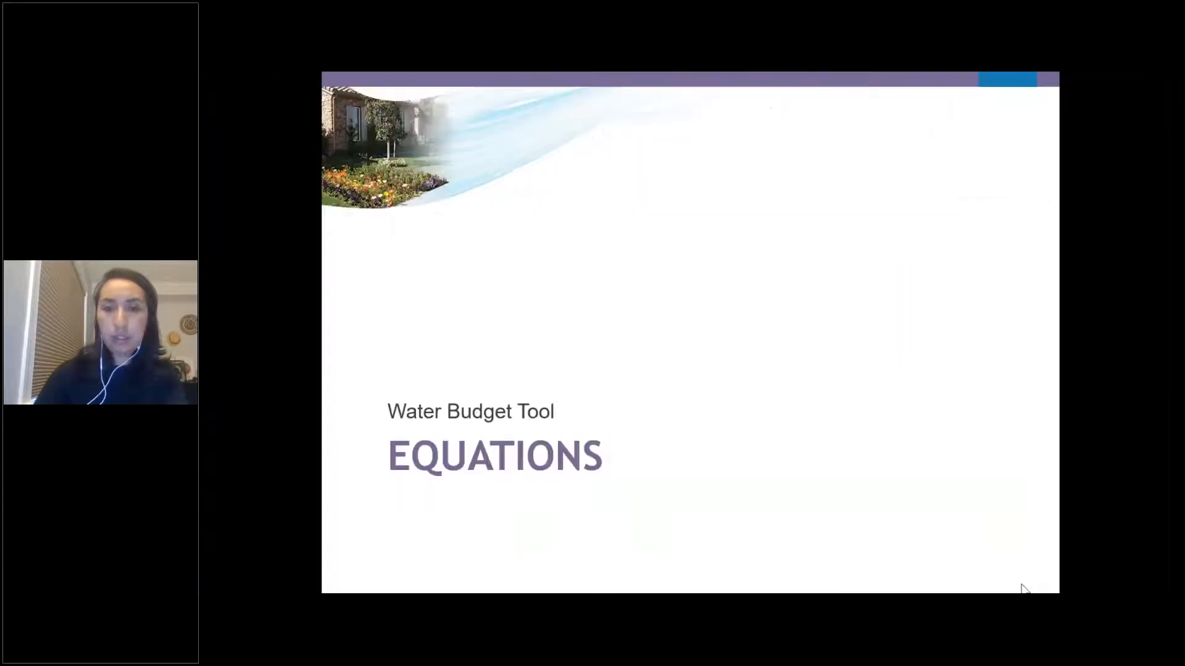
key("Down")
key("Down")
key("Down")
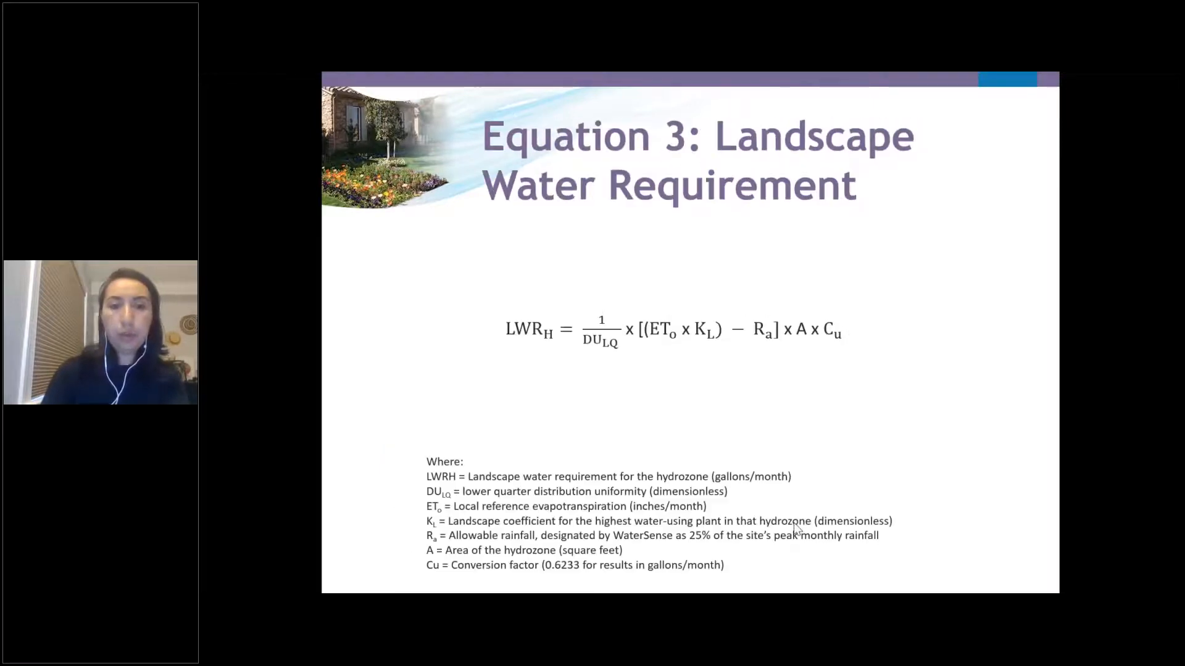
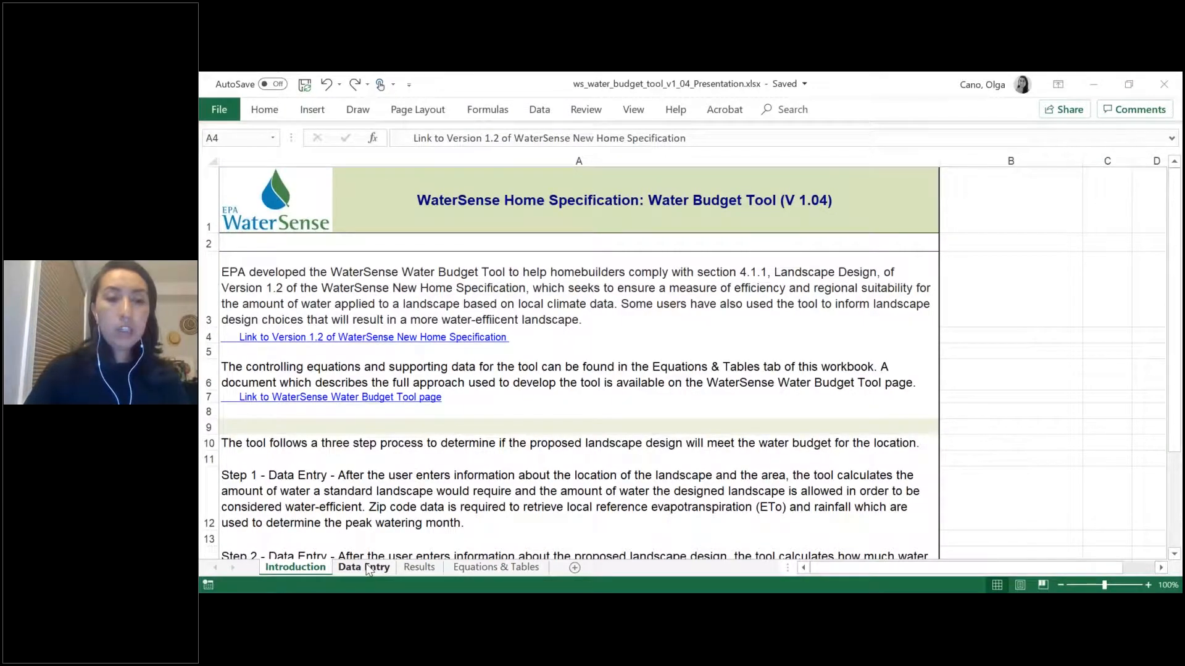
Step: On the Data Entry sheet of the Excel water budget workbook, enter 33155 as the site's zip code
left_click(367, 567)
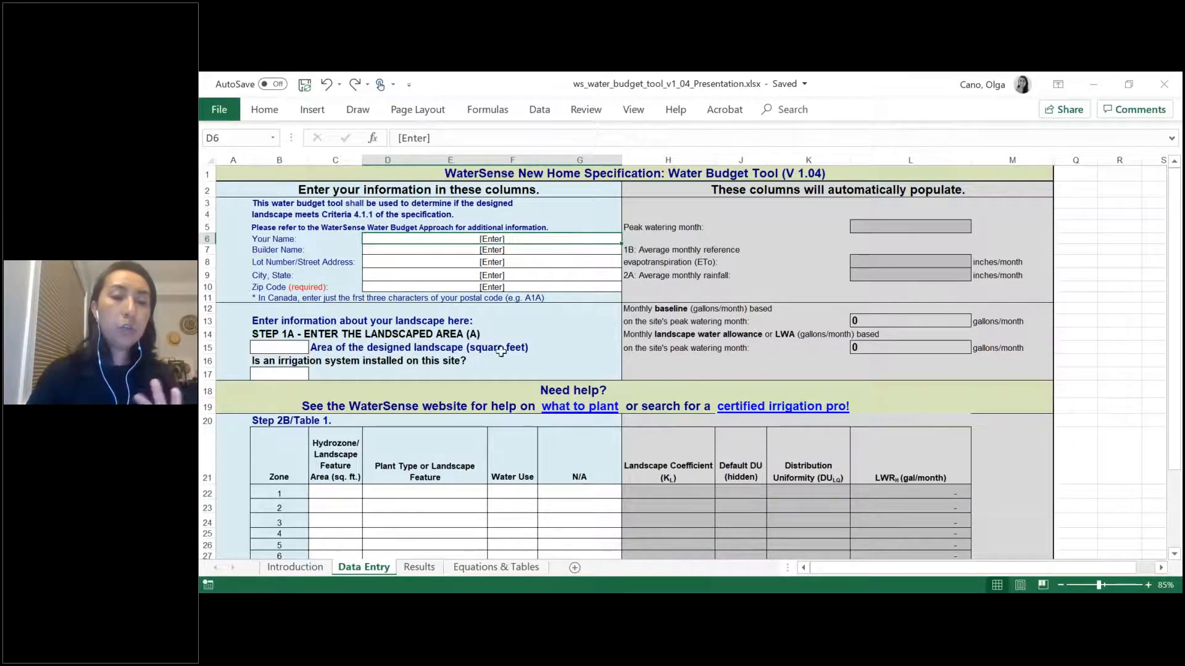
left_click(283, 373)
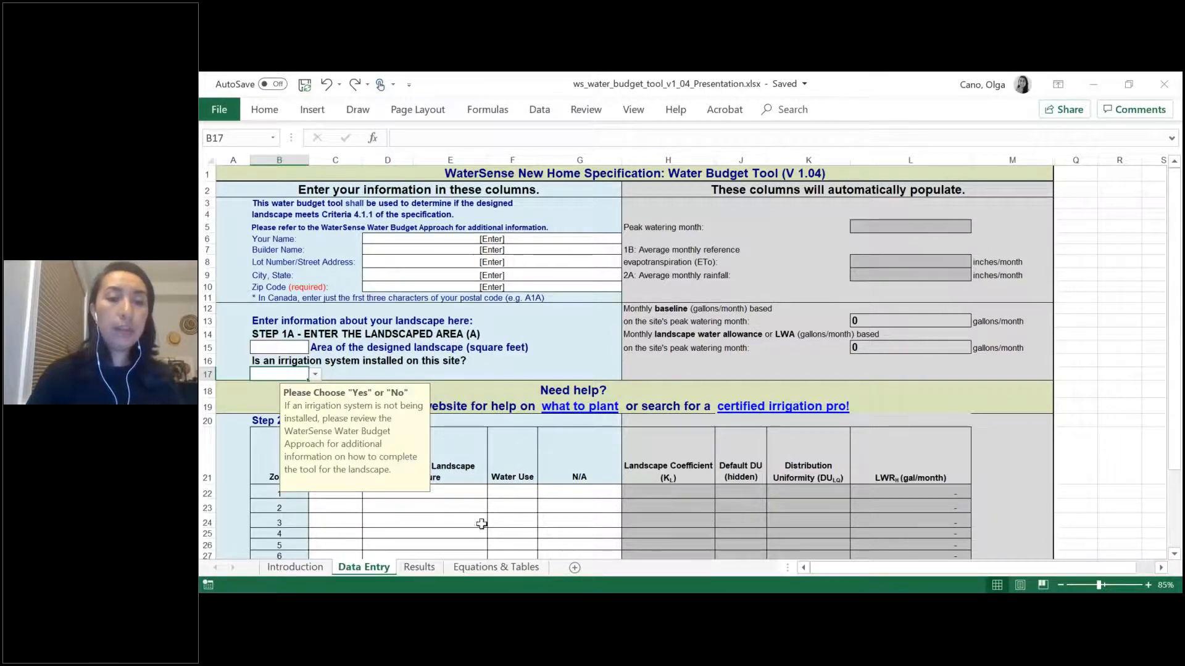
left_click(482, 524)
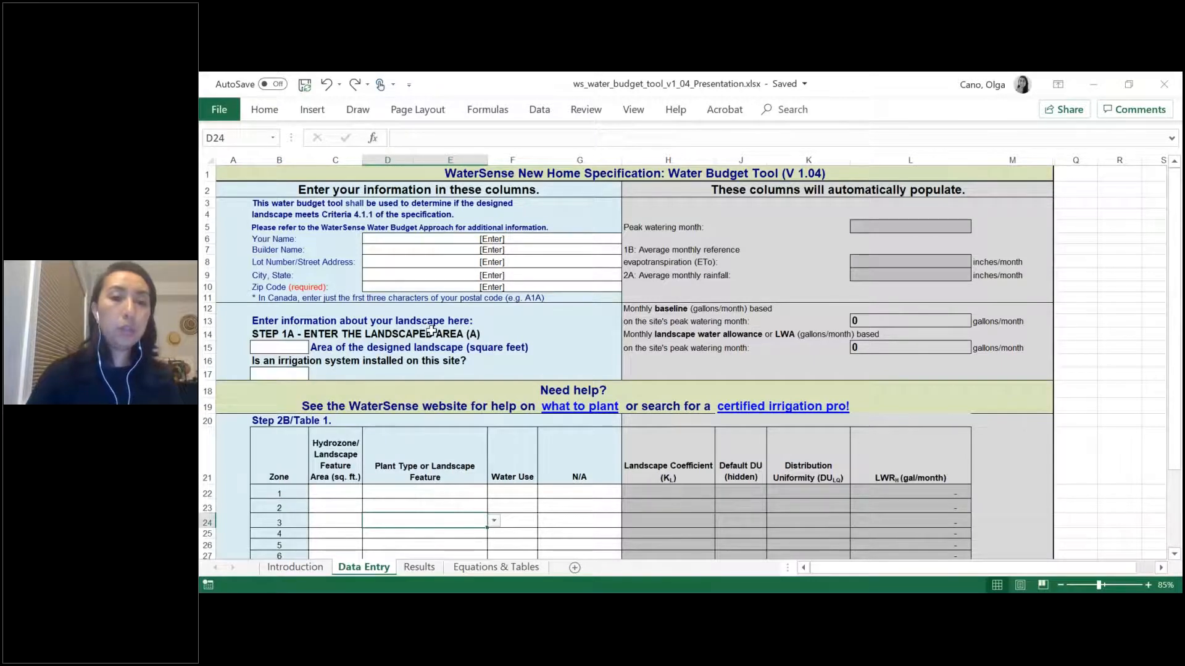
left_click(431, 287)
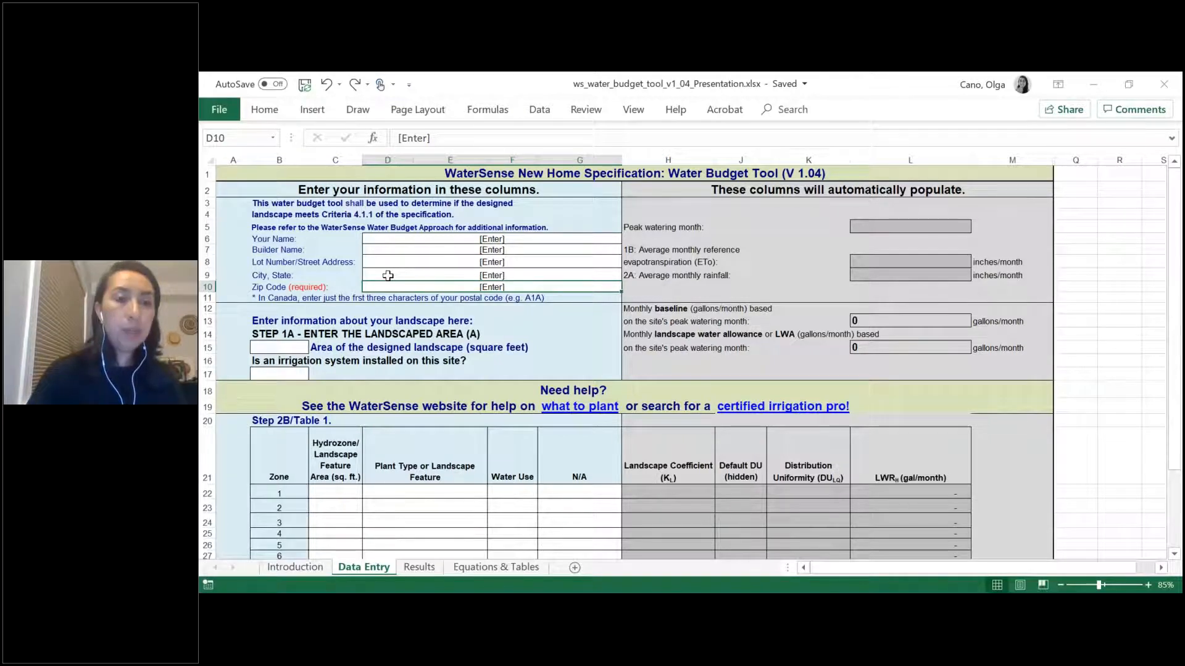
type("3115")
key("BackSpace")
key("BackSpace")
key("BackSpace")
key("BackSpace")
type("33155")
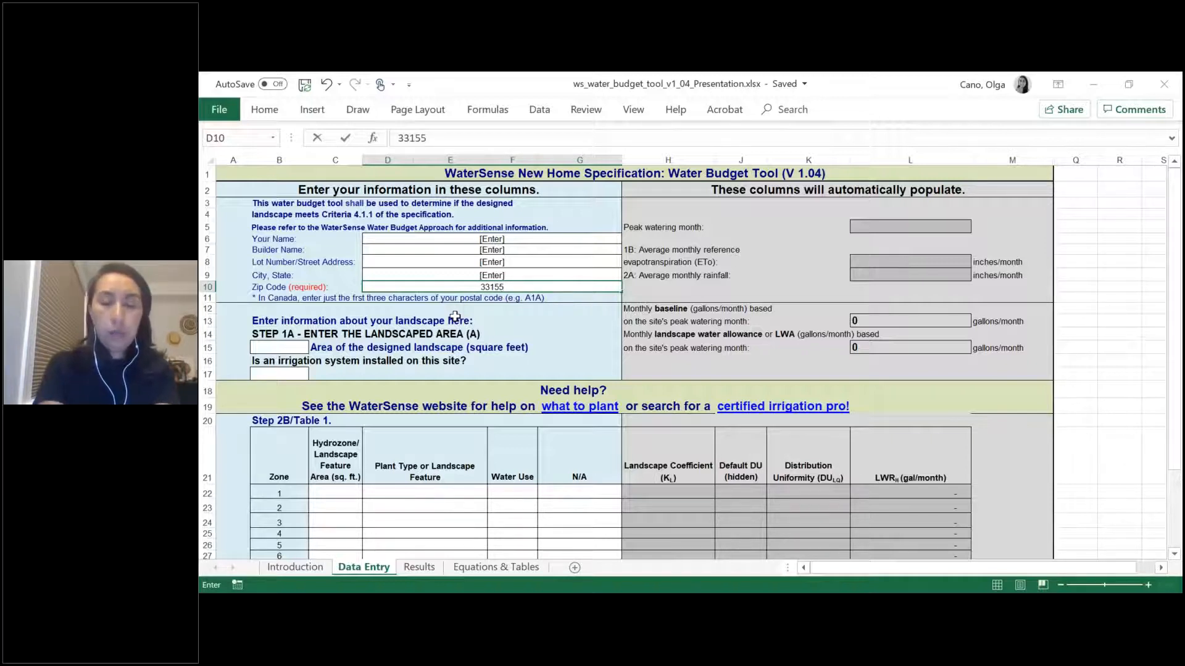
key("Return")
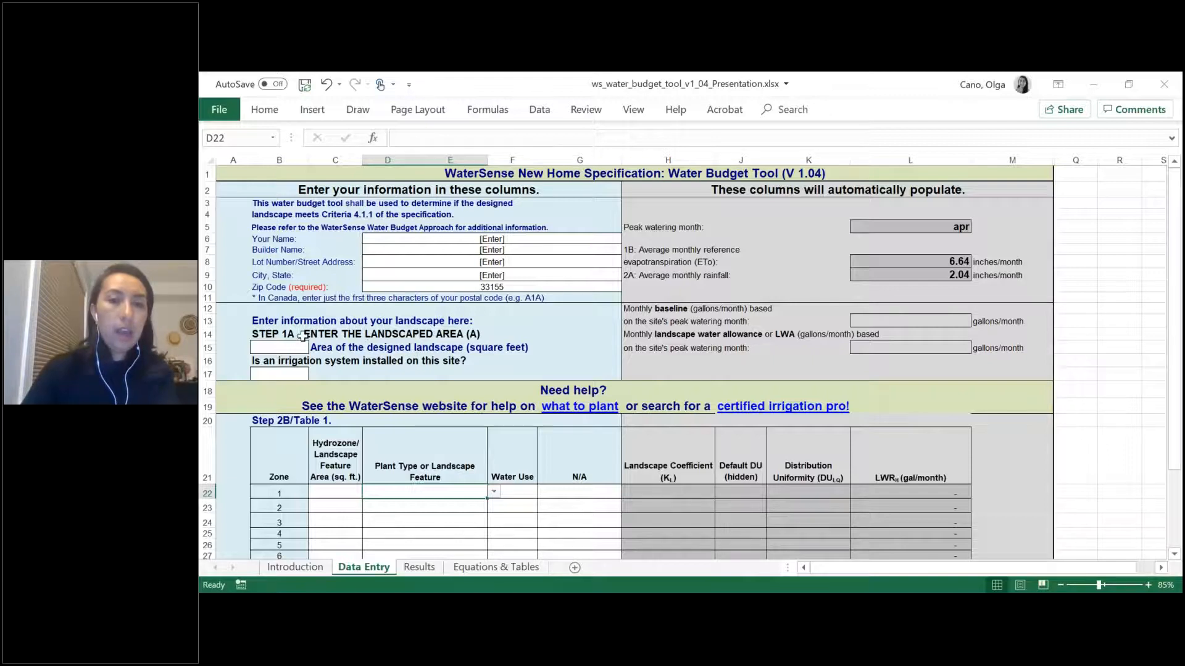
Step: Set the designed landscape area to 5826 square feet and answer Yes for an irrigation system installed on the site
left_click(281, 348)
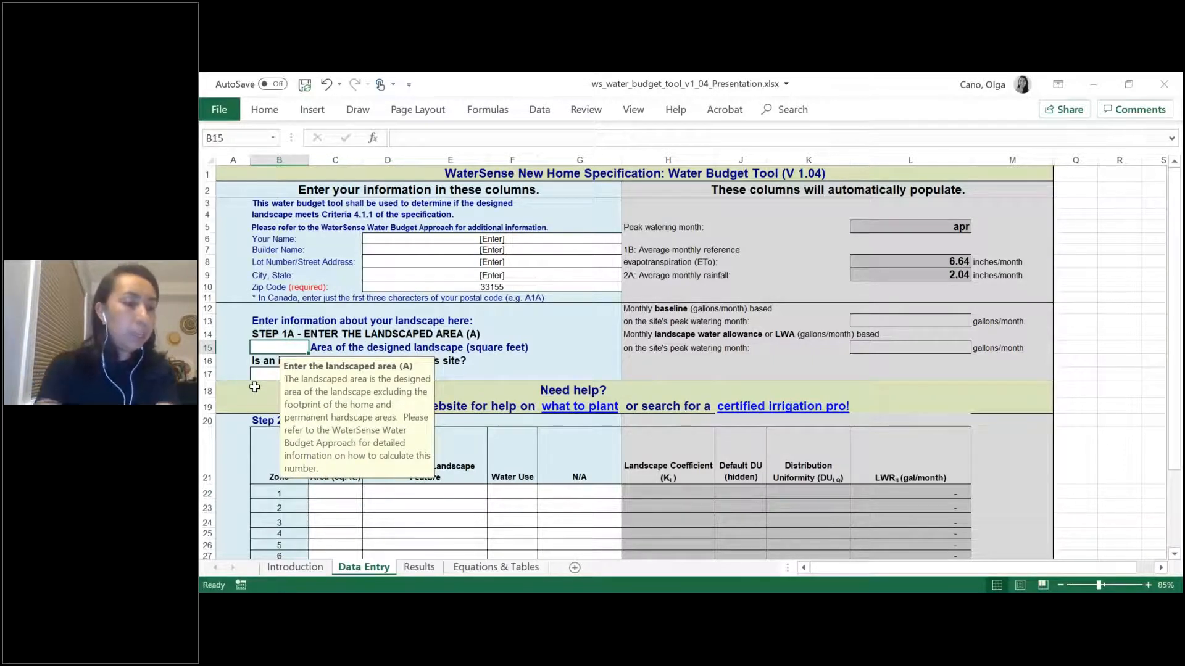
type("5")
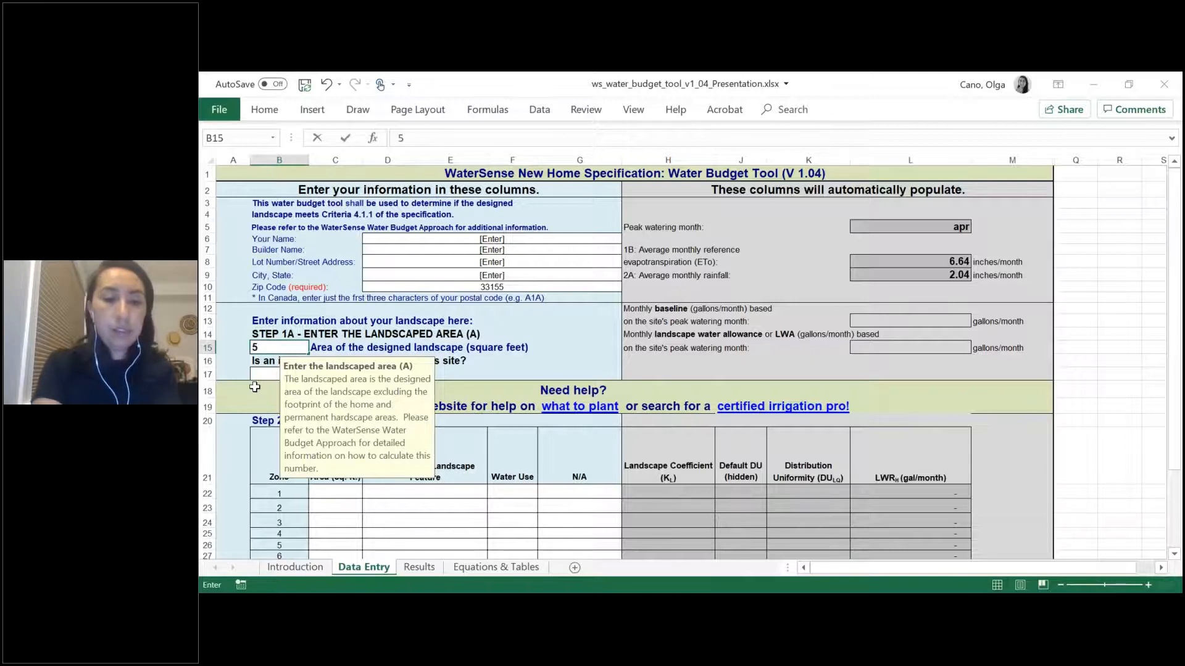
type("826")
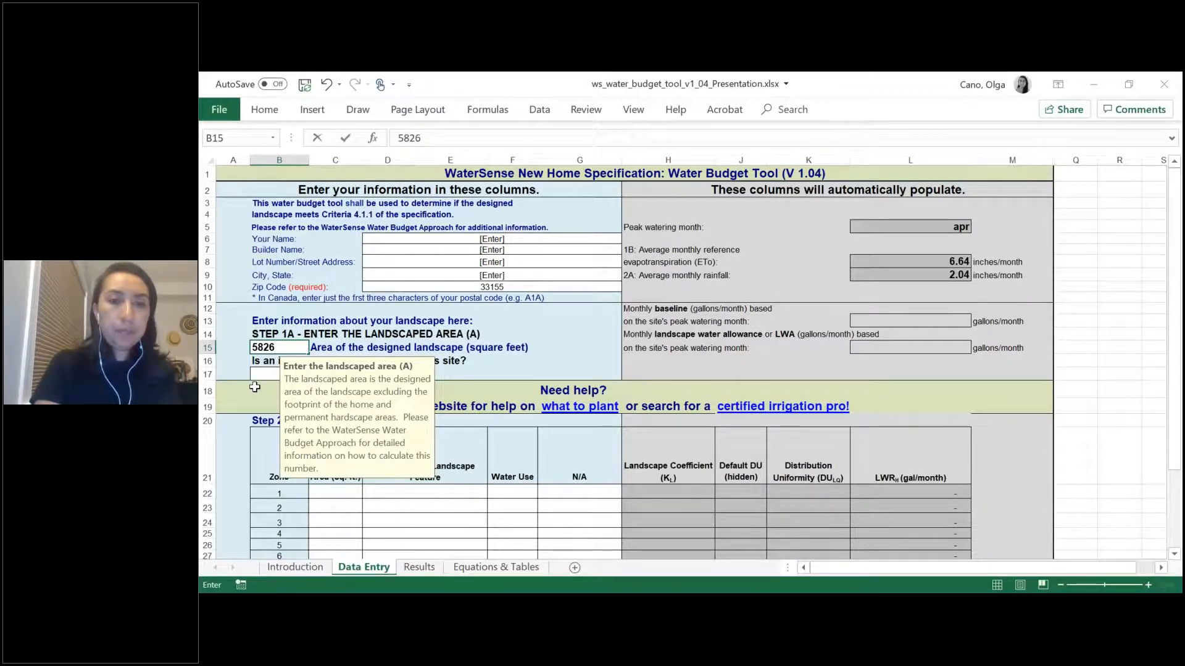
key("Return")
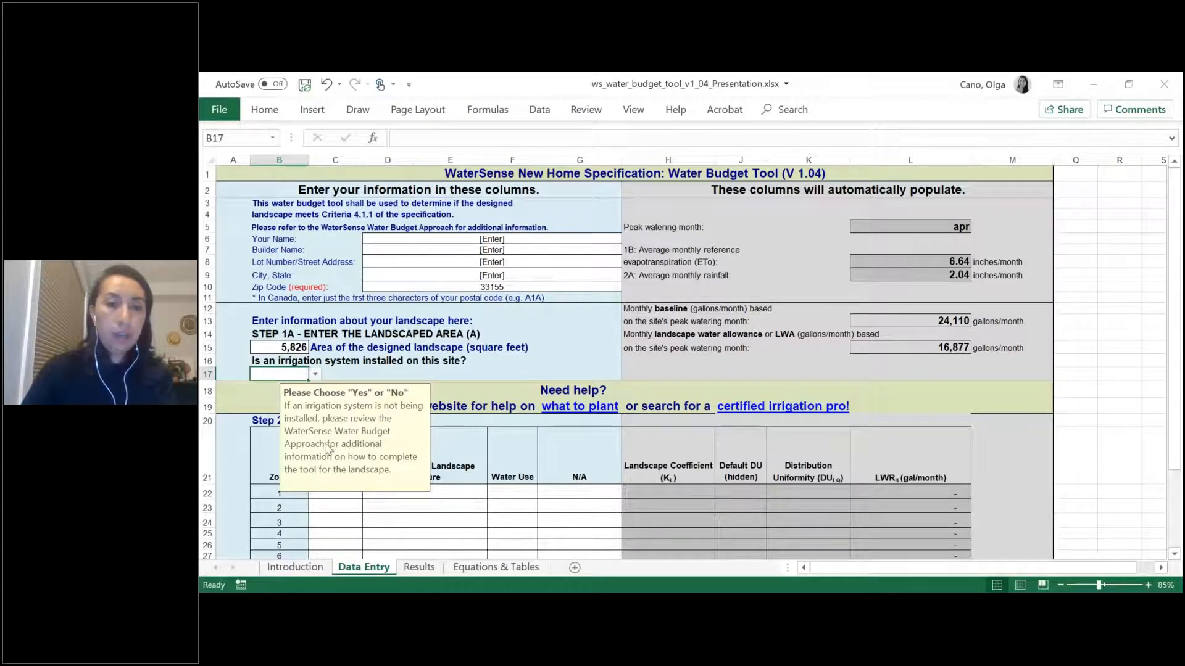
left_click(315, 375)
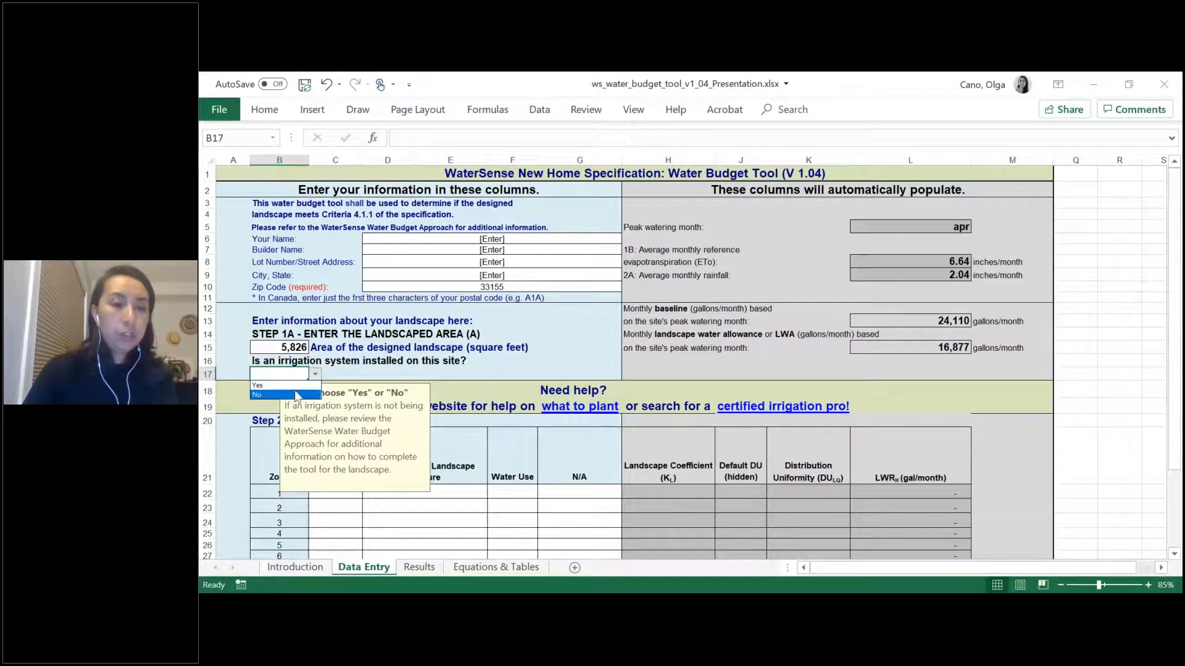
left_click(292, 386)
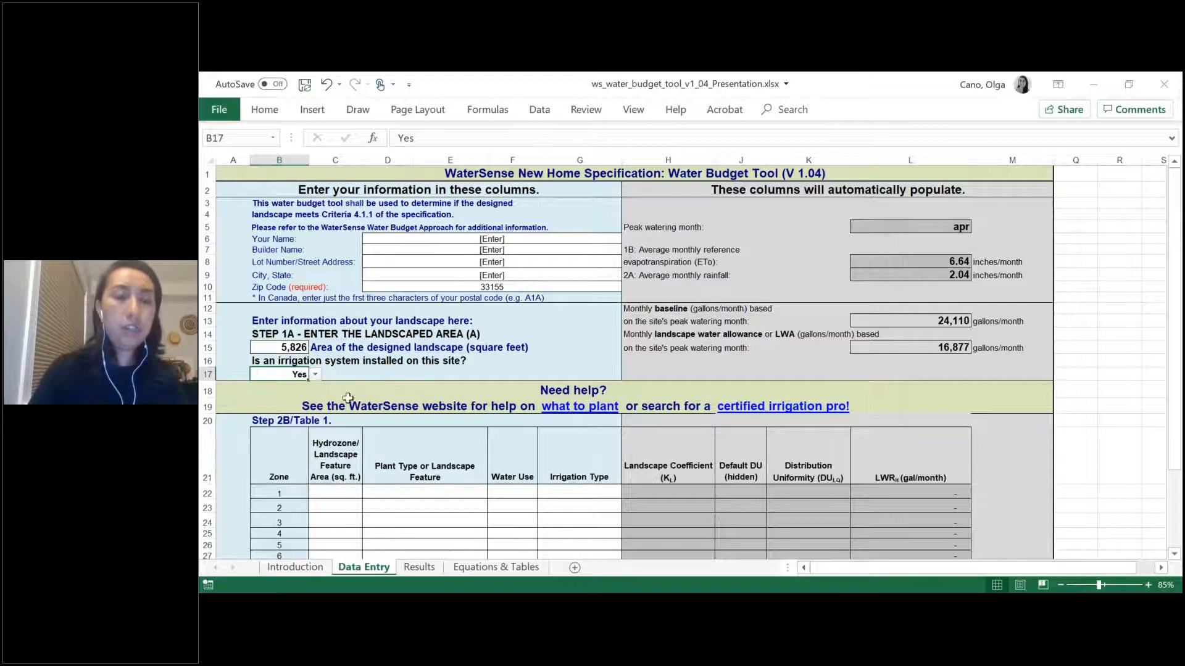
Step: Enter 1000 sq. ft. as the hydrozone area of zone 1 in Table 1
left_click(330, 490)
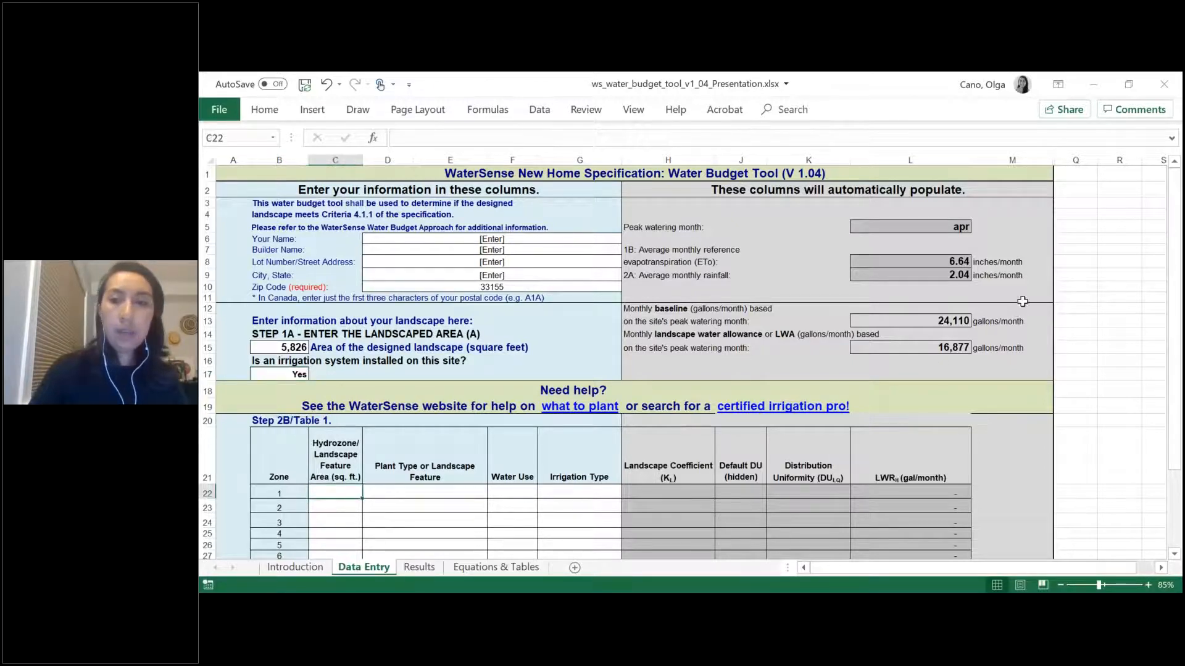
scroll(519, 365, "down", 5)
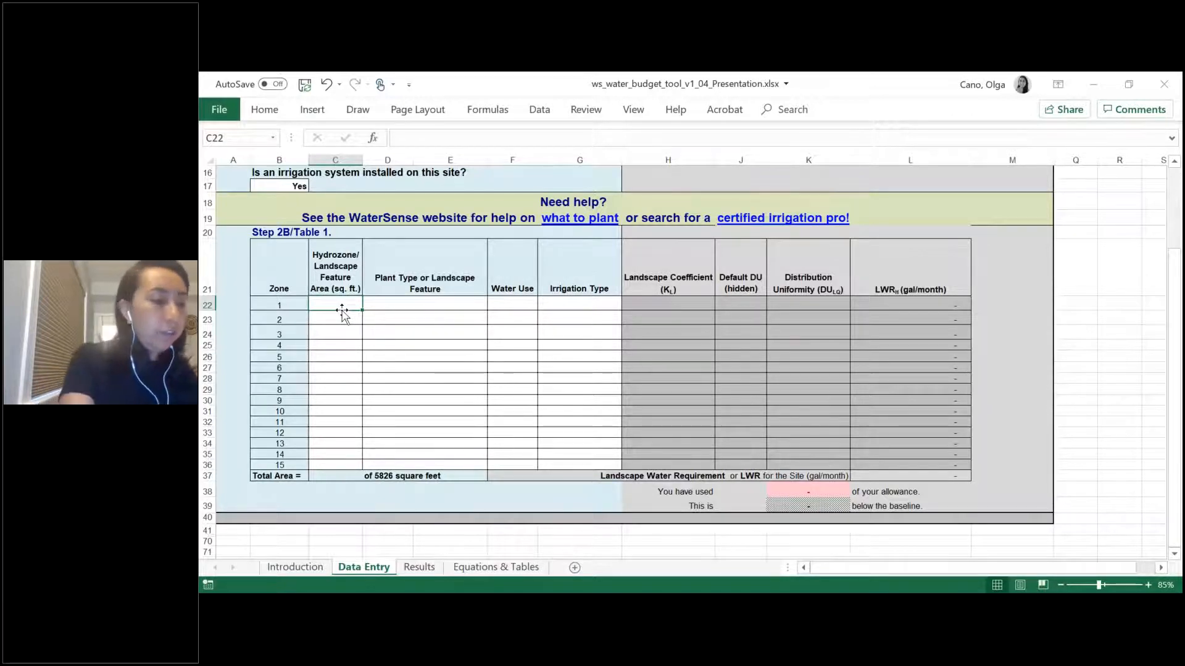
type("10")
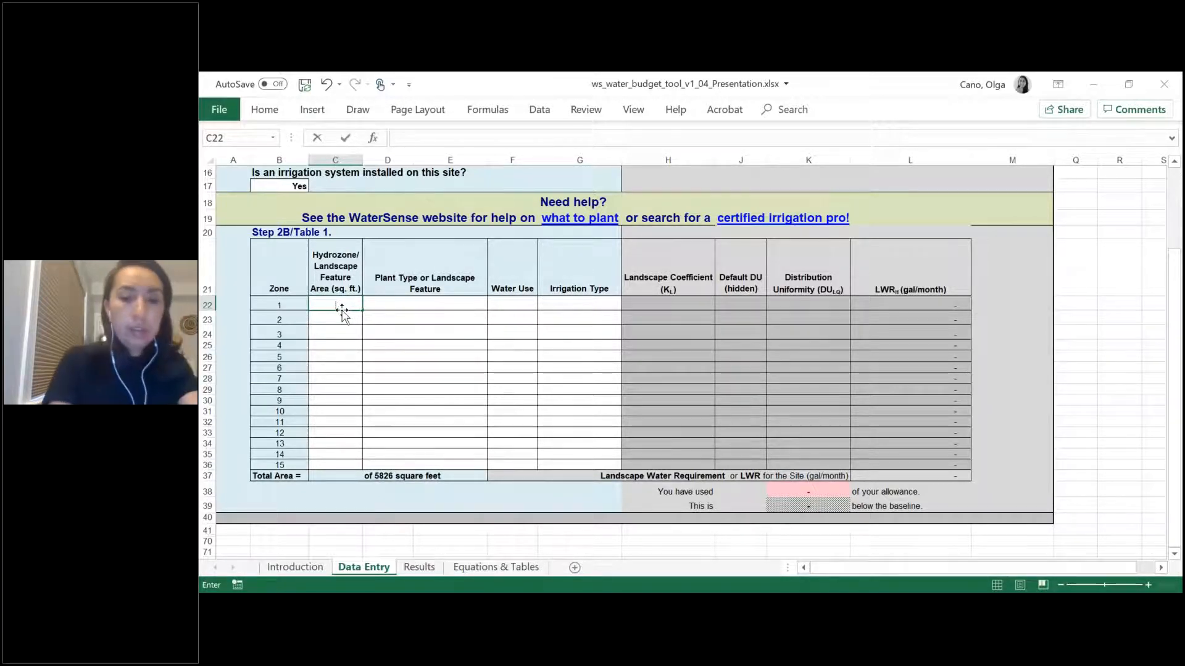
type("00")
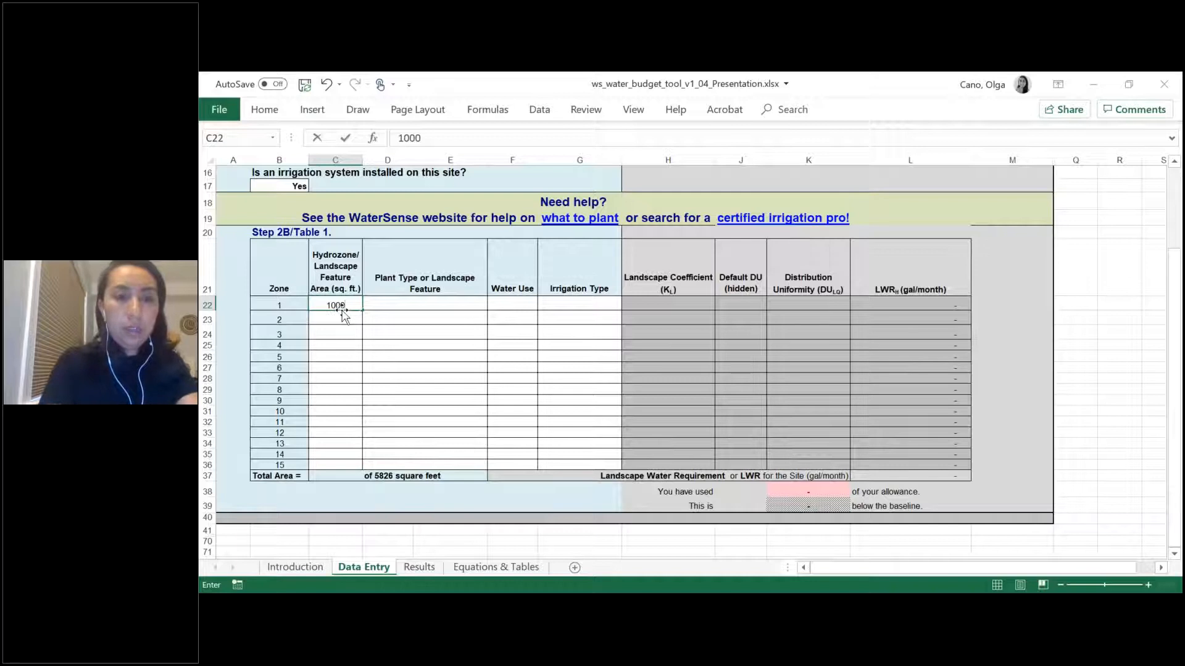
key("Tab")
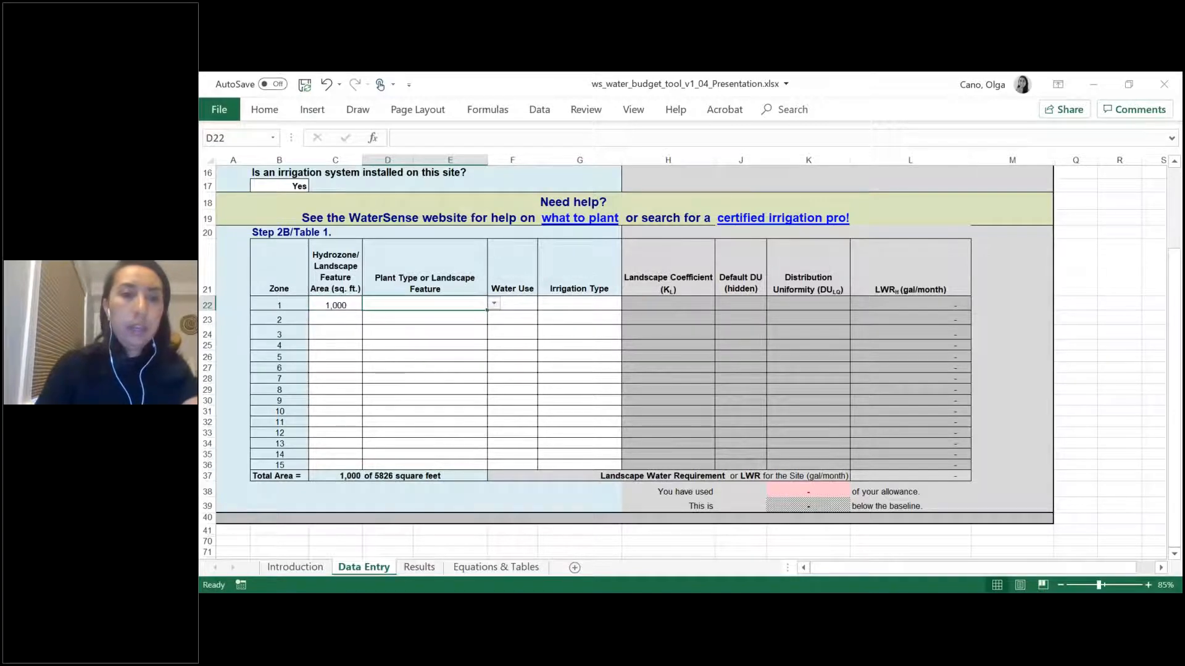
Step: Set zone 1's plant type to Trees and its water use to Low in Table 1
left_click(495, 304)
left_click(431, 315)
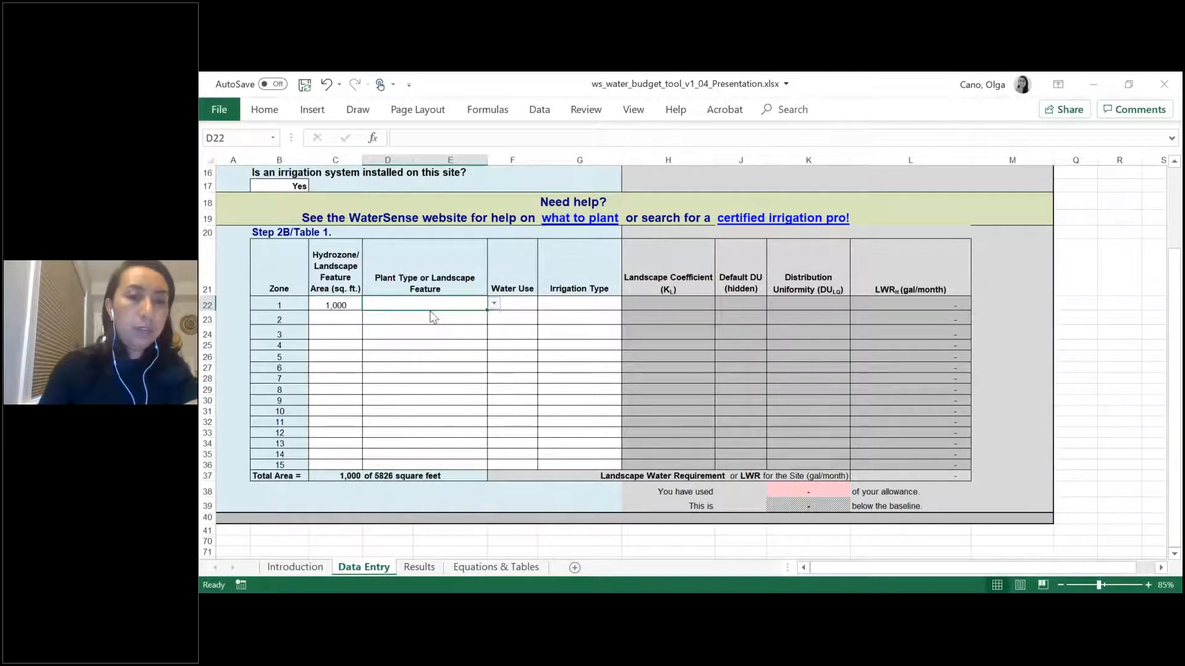
left_click(525, 306)
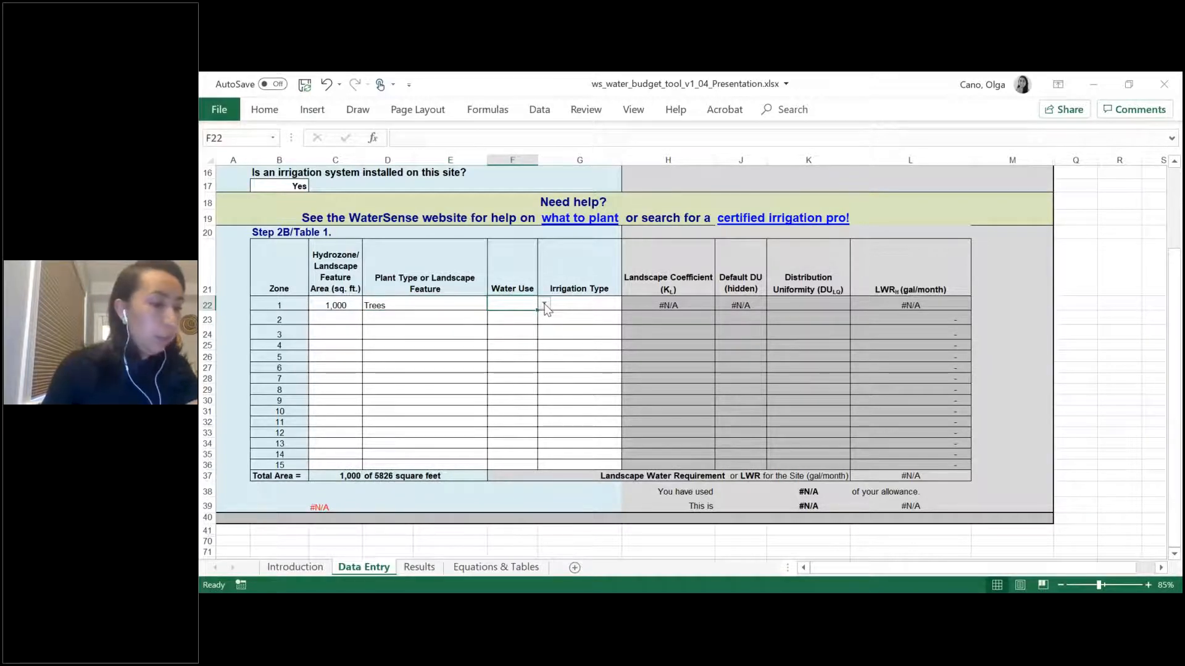
left_click(544, 304)
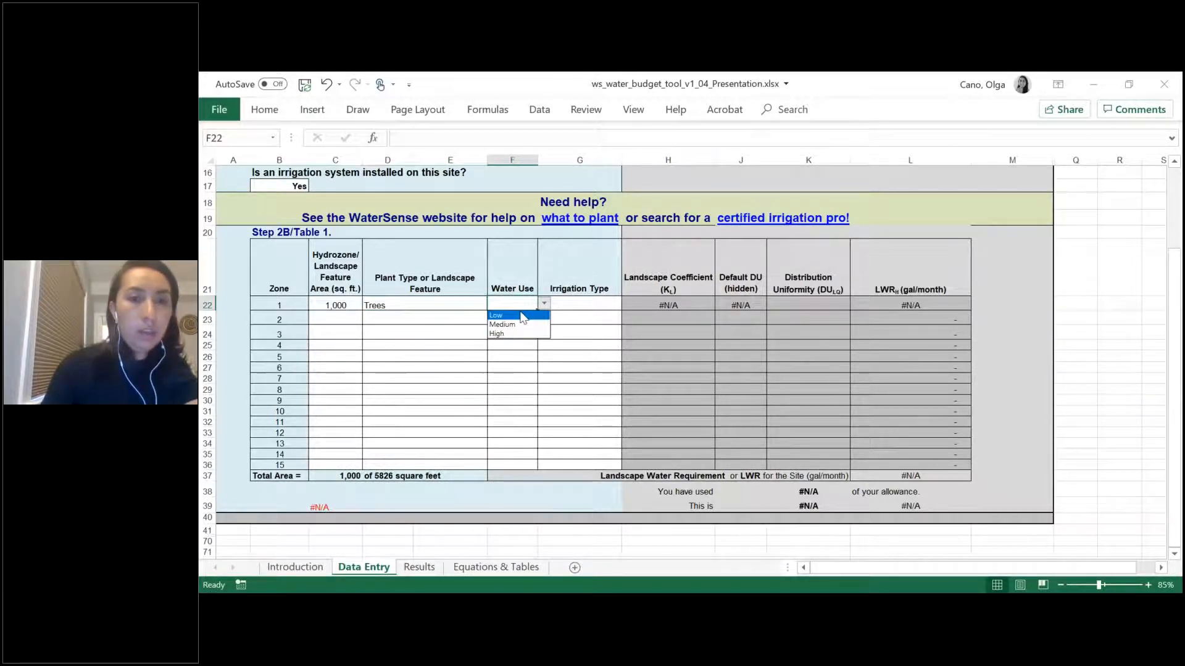
left_click(522, 317)
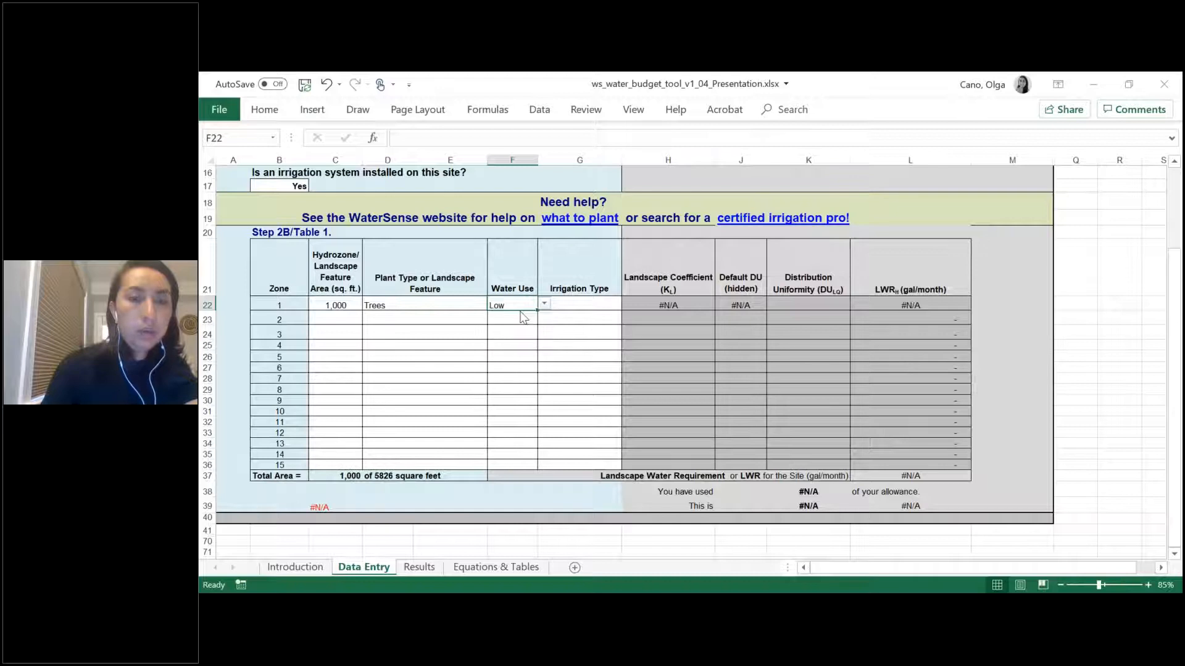
Step: Set the irrigation type of zone 1 to Drip - Standard
left_click(580, 307)
left_click(627, 305)
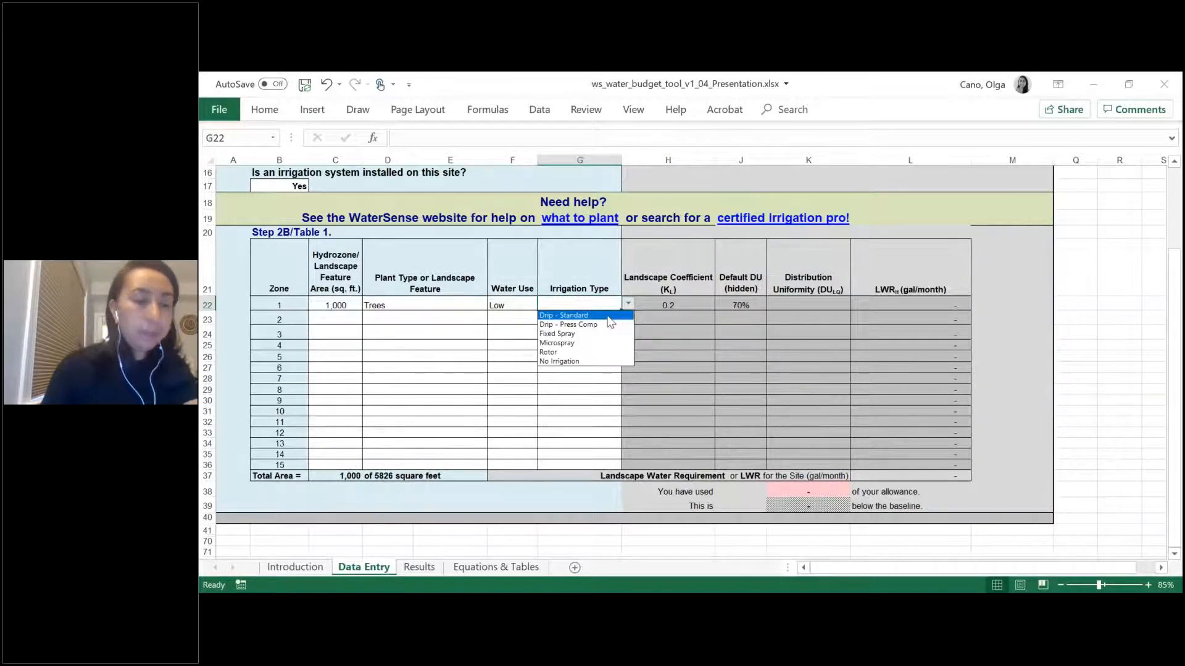
left_click(608, 317)
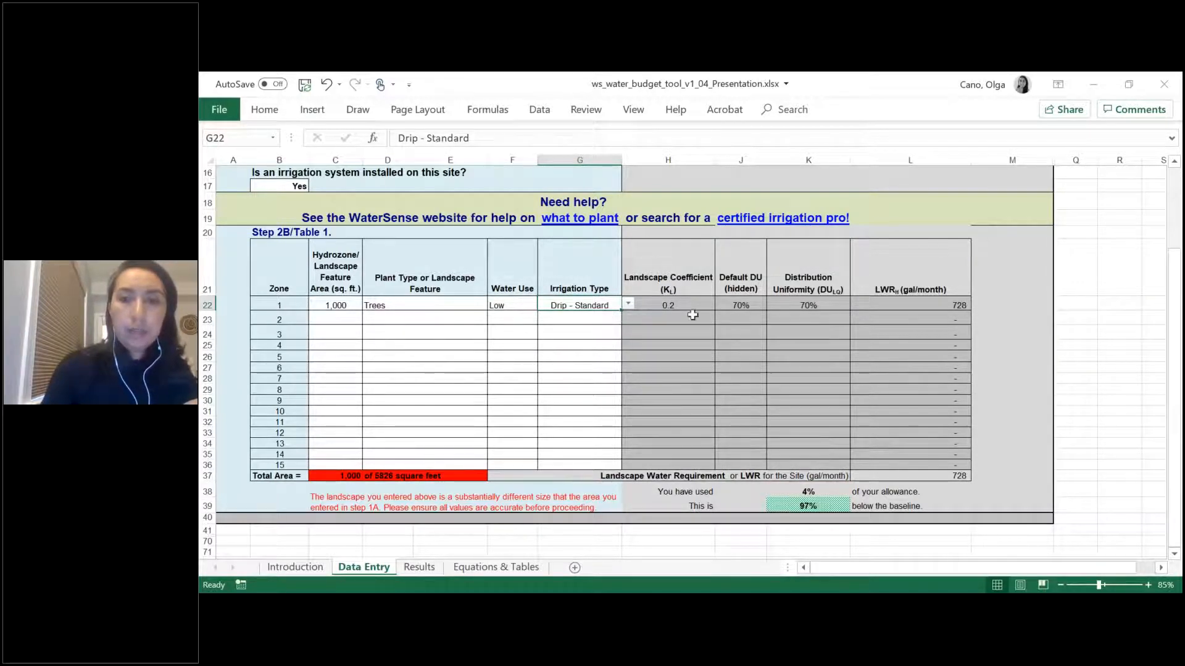
Step: Try Fixed Spray as the irrigation type of the Trees zone, and switch it back to Drip - Standard
left_click(629, 305)
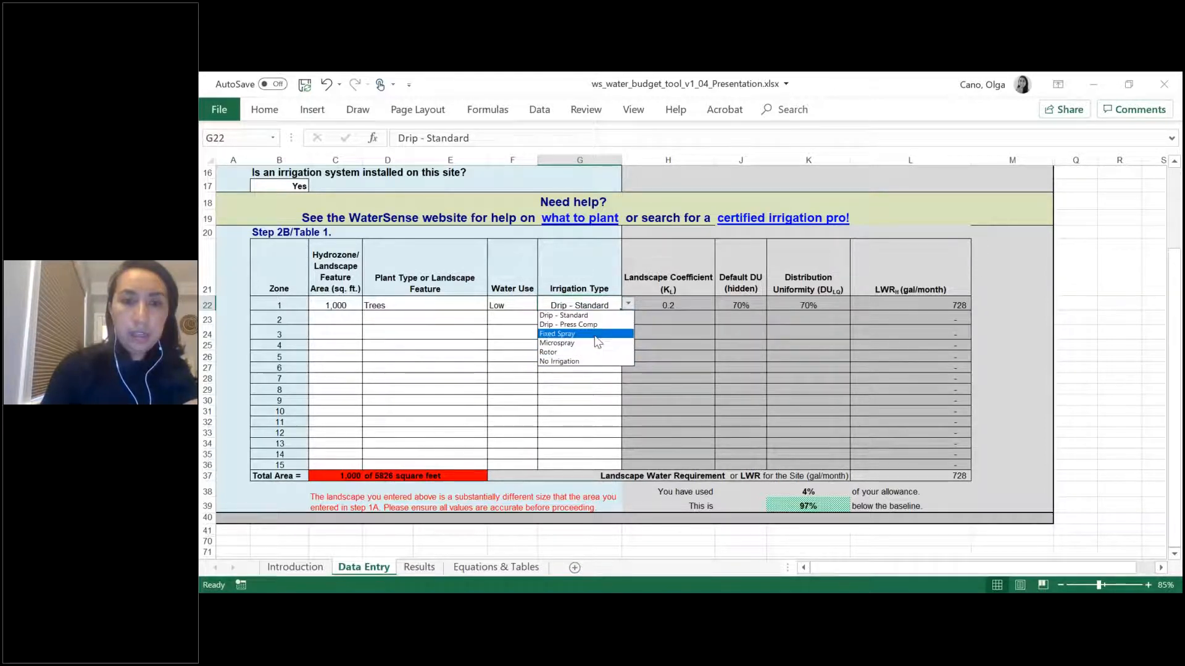
left_click(595, 335)
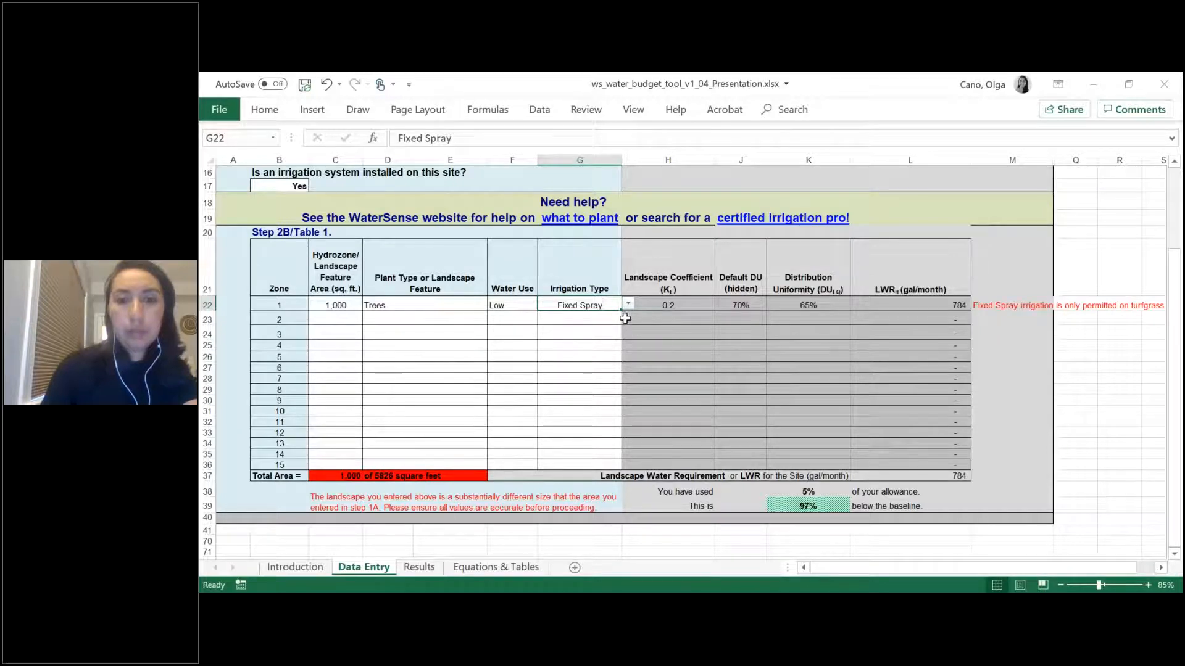
left_click(629, 304)
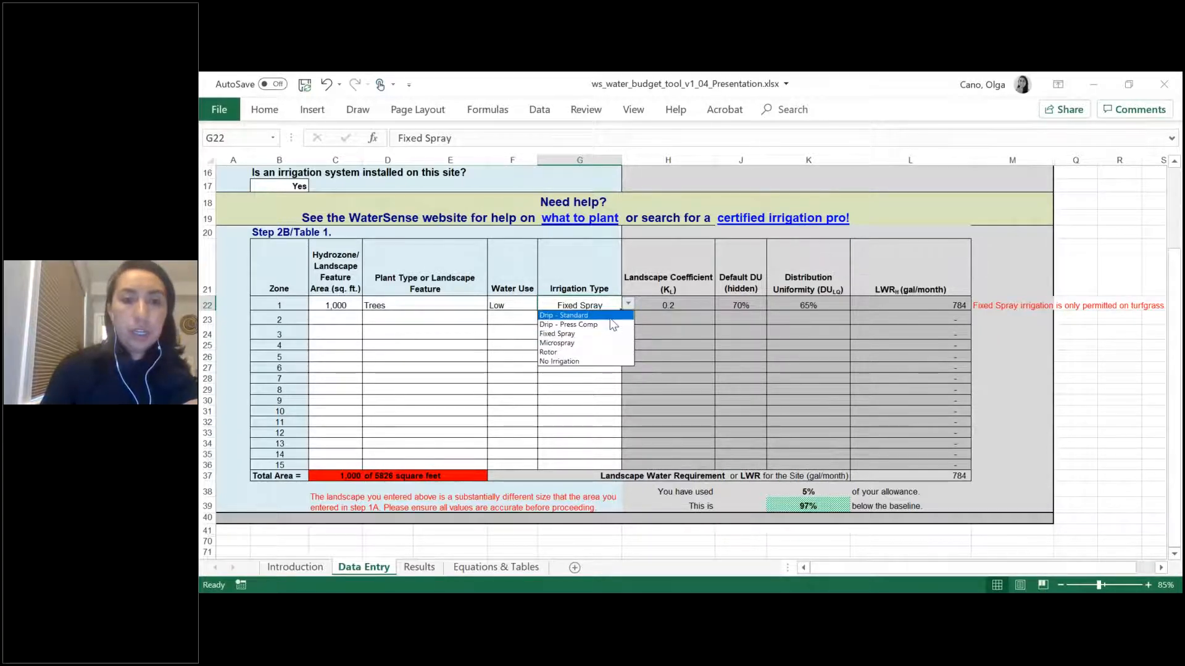
left_click(609, 316)
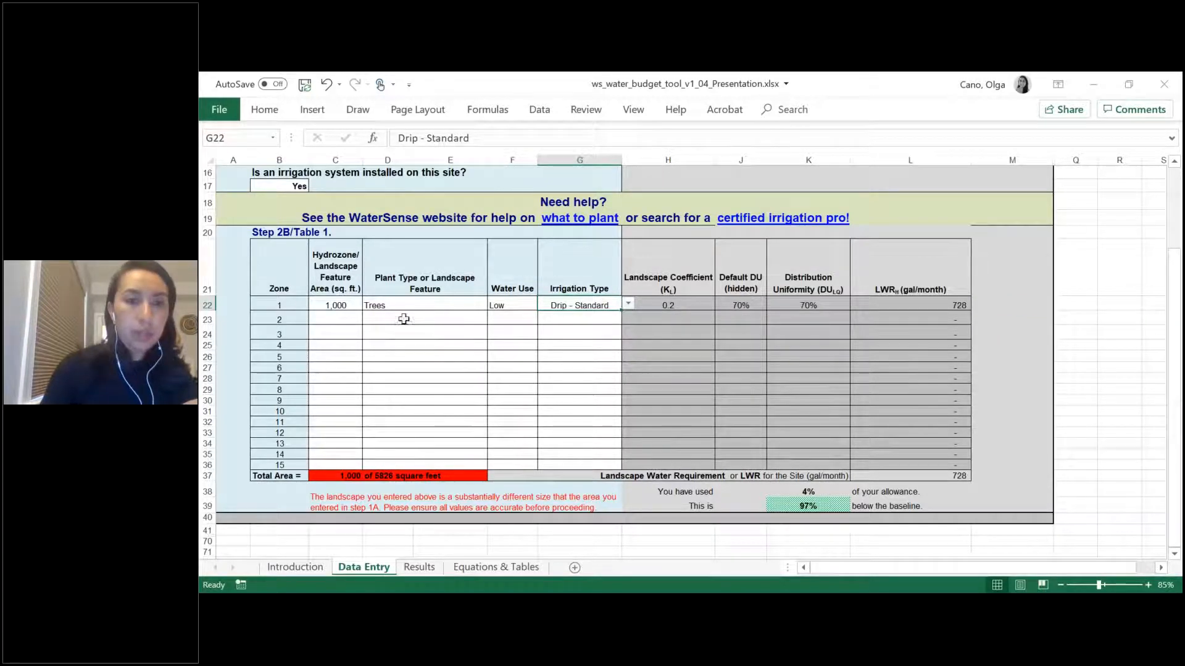
Step: Enter 2500 sq. ft. as the hydrozone area of zone 2
left_click(352, 323)
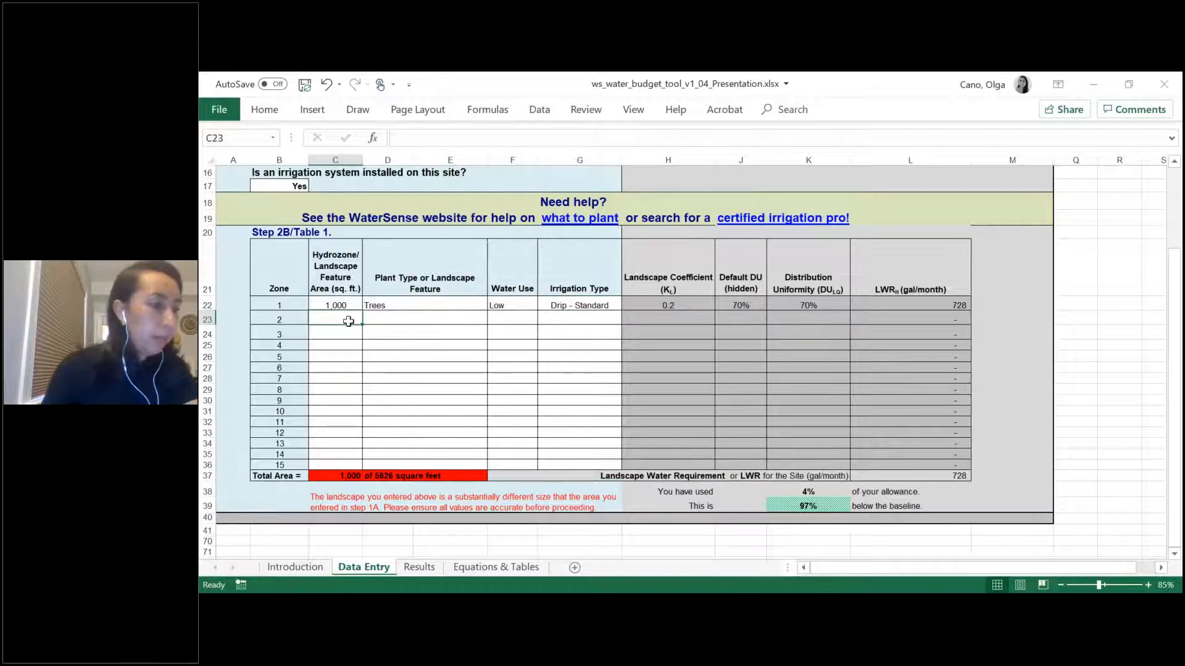
type("2500")
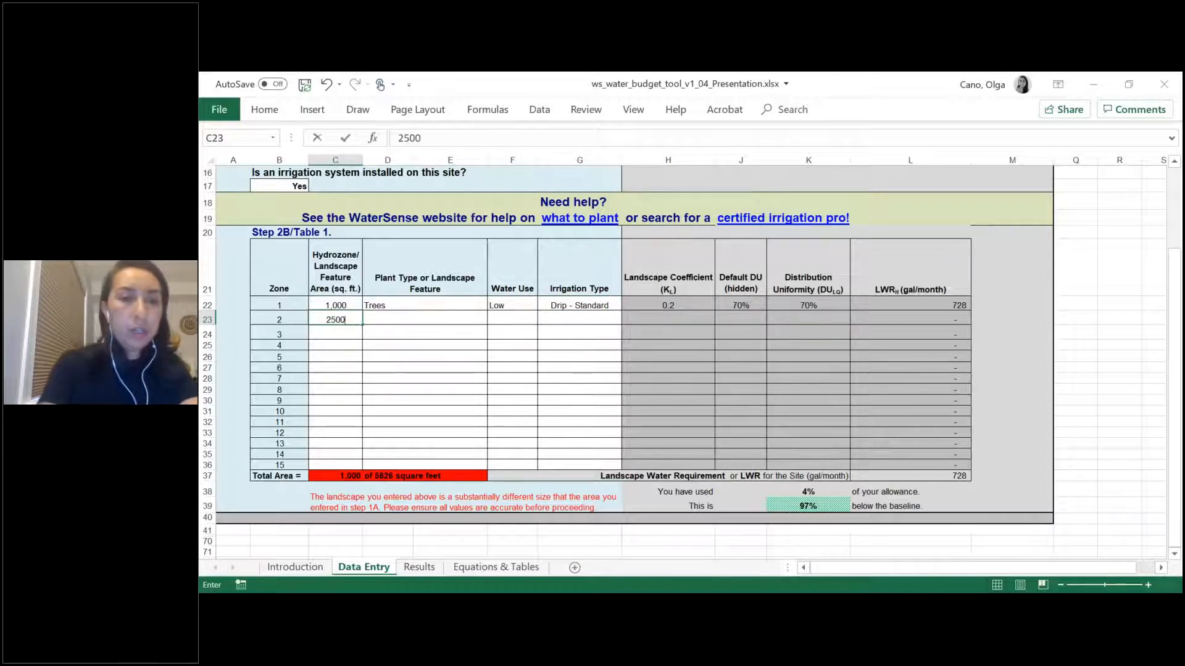
key("Tab")
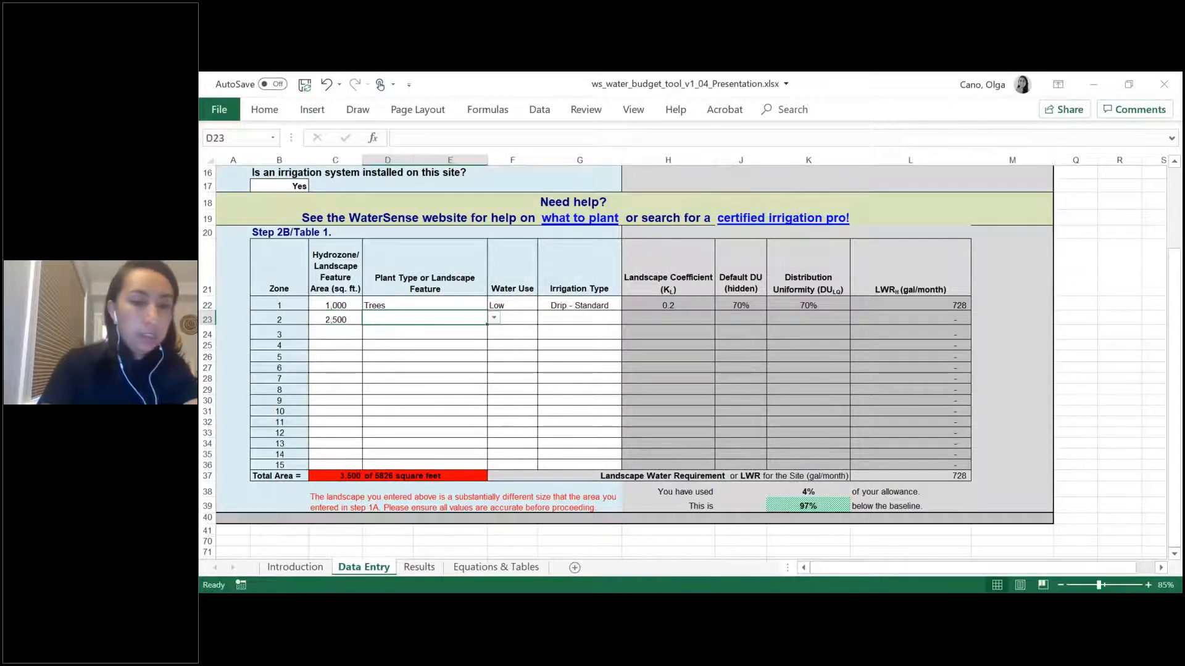
key("alt+Down")
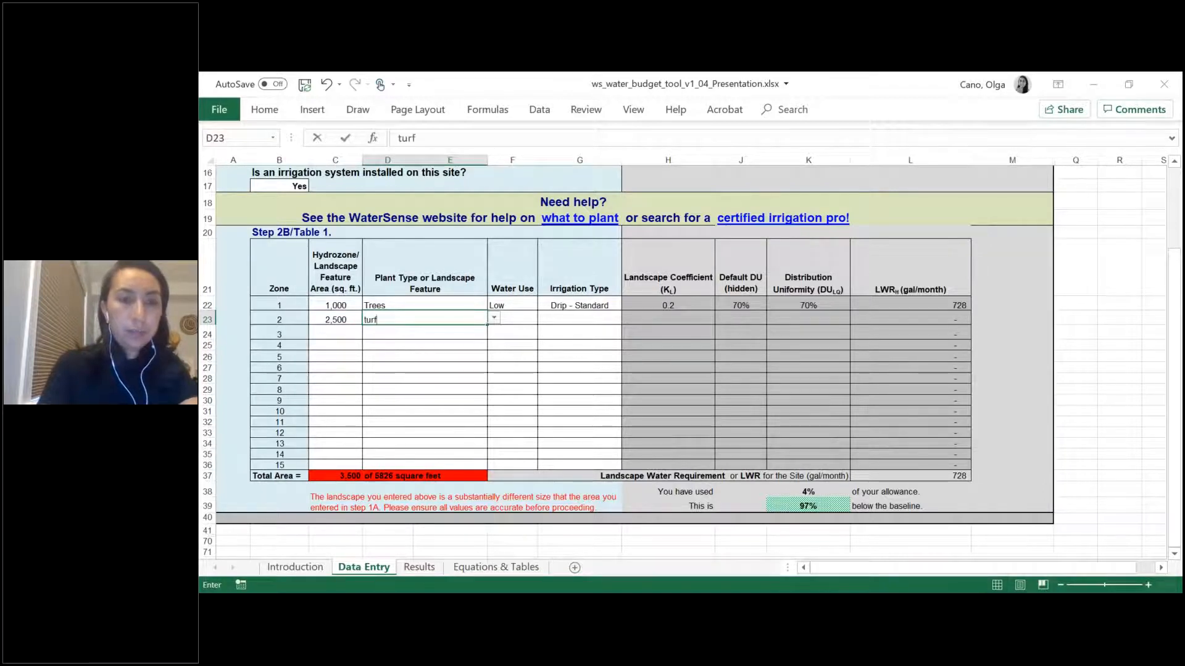
left_click(494, 319)
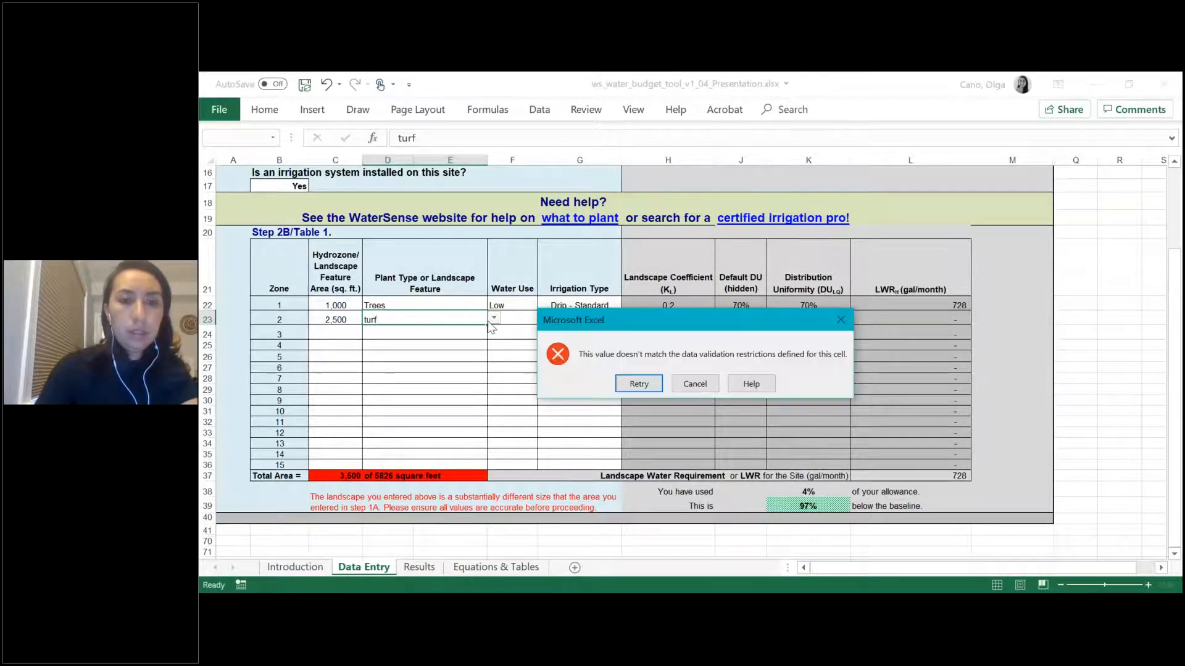
left_click(695, 384)
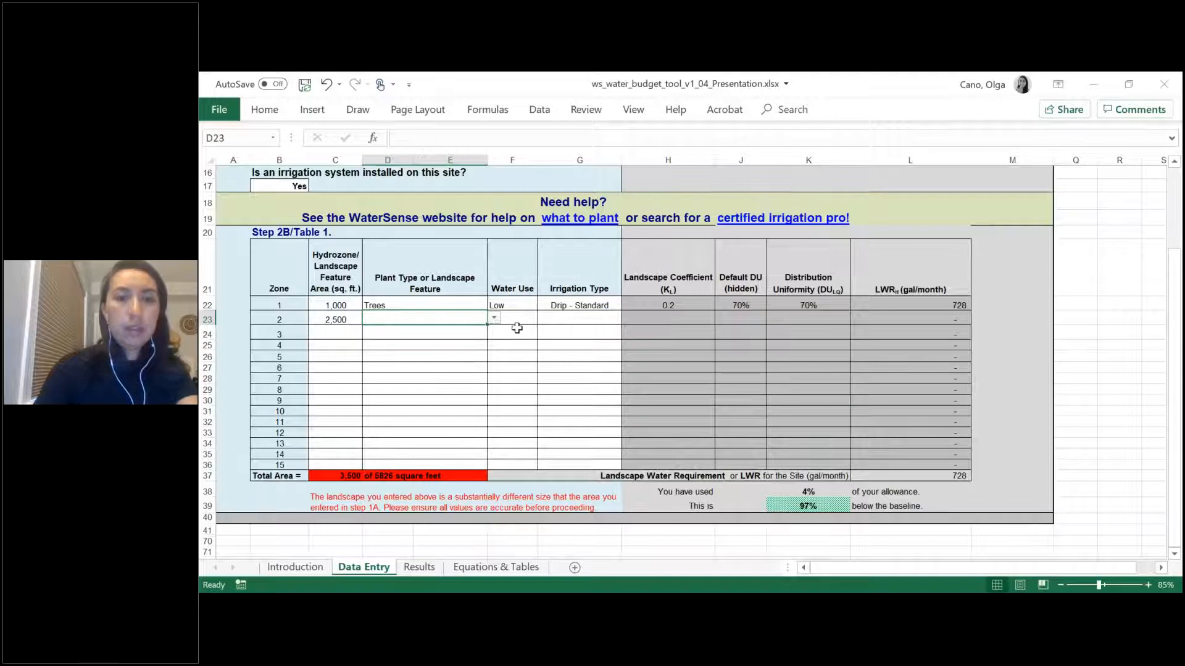
Step: Set the plant type of zone 2 to Turfgrass and select the zone's water use cell
left_click(493, 317)
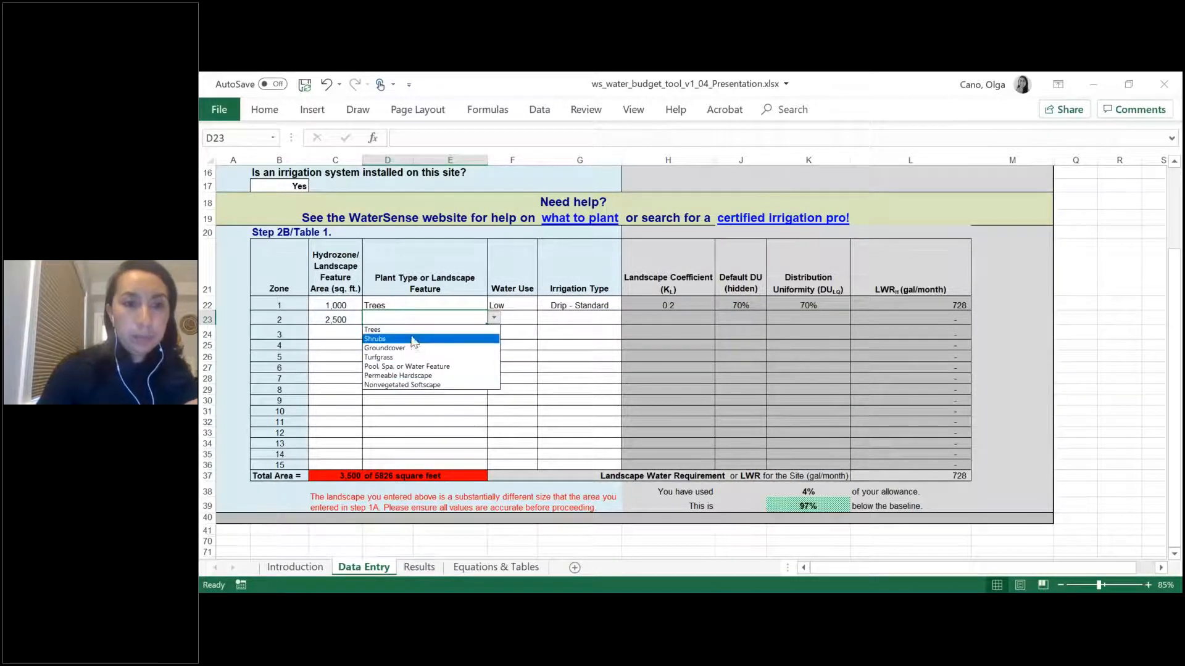
left_click(401, 357)
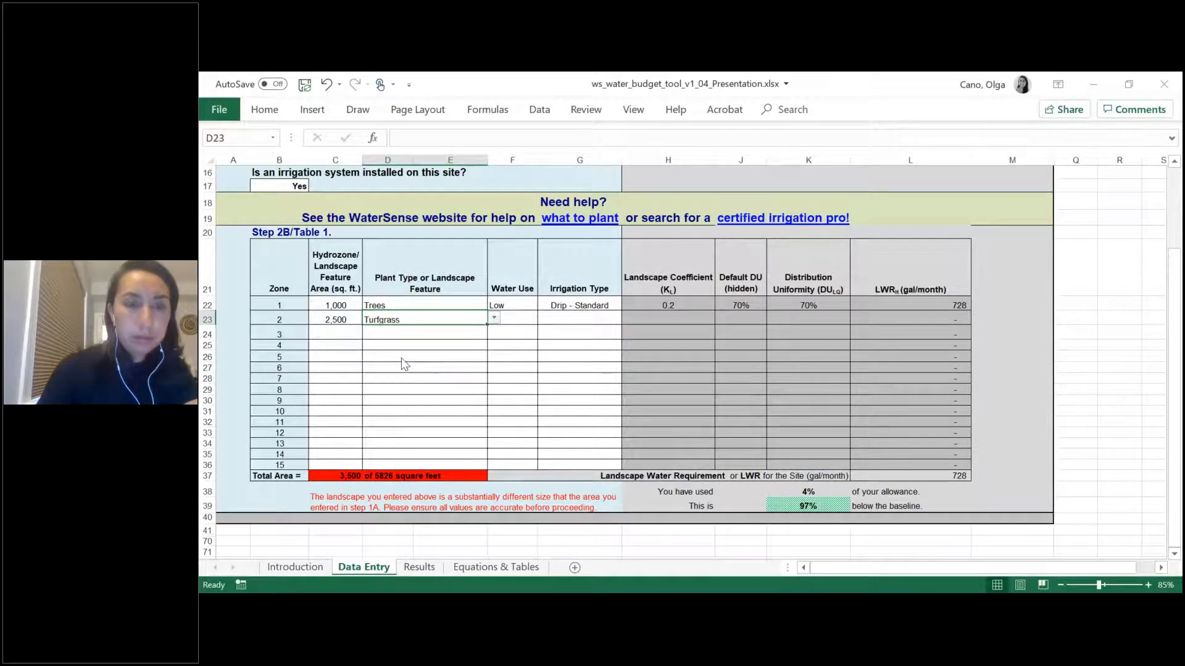
left_click(524, 319)
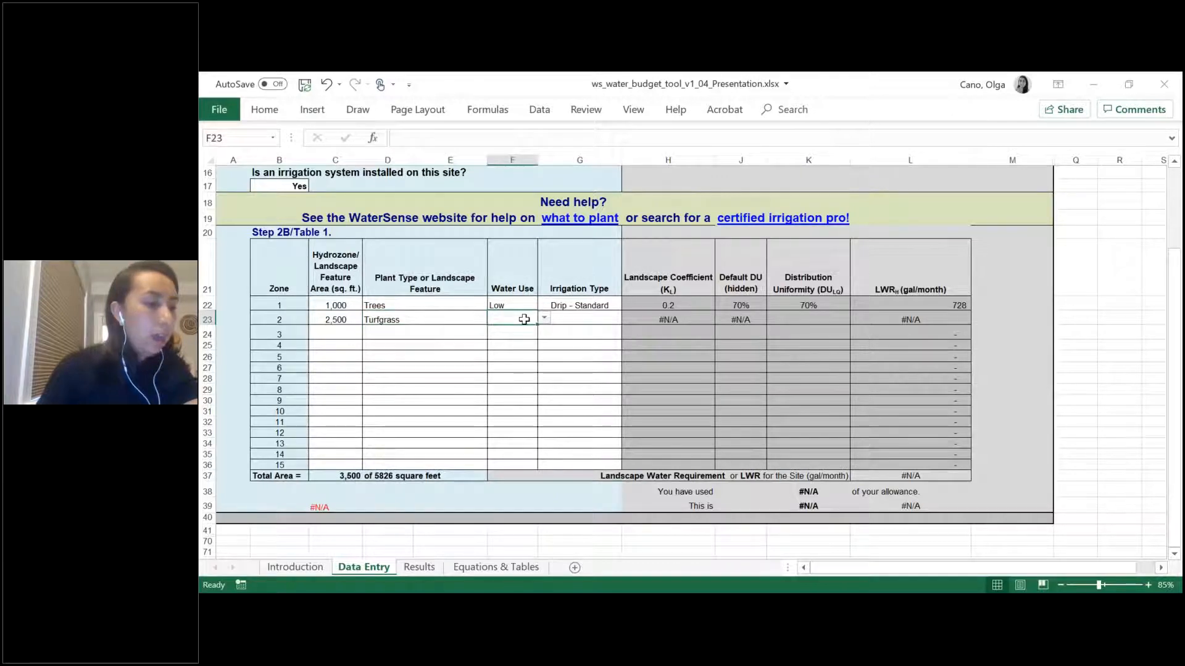
type("hig")
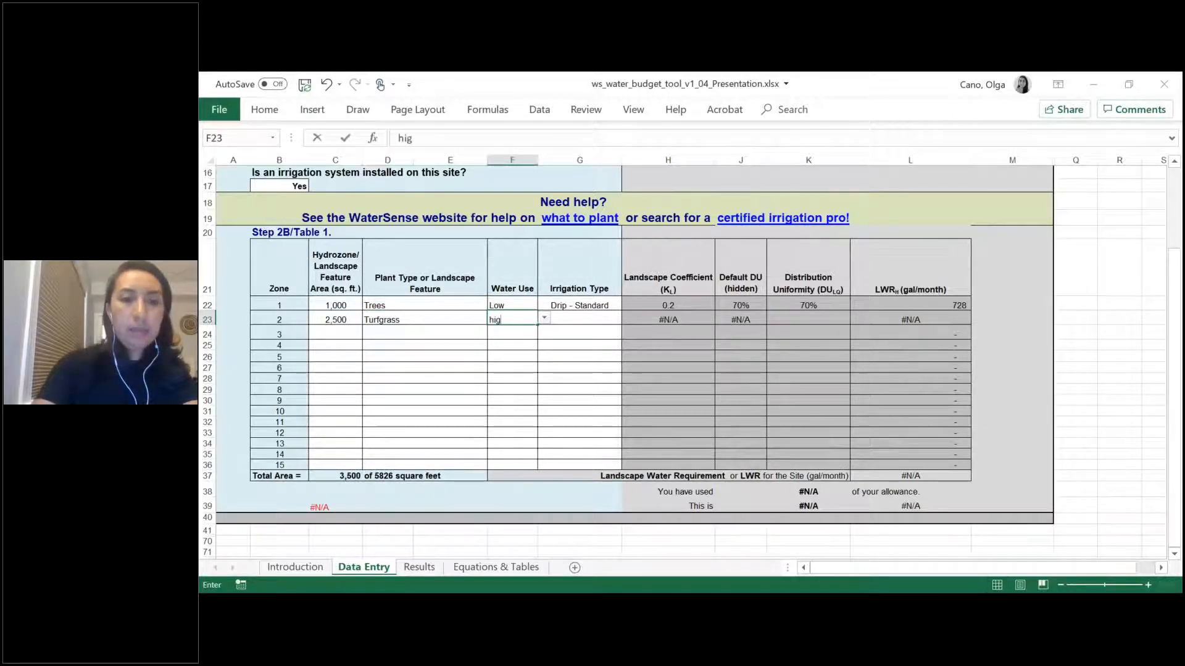
key("Return")
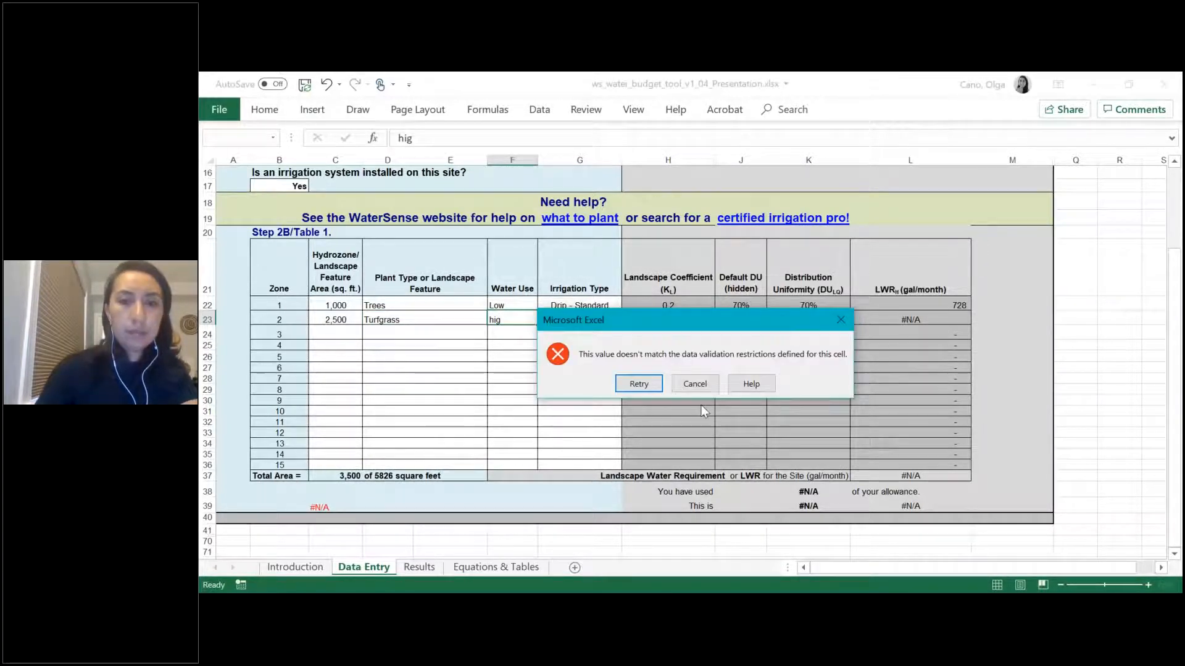
left_click(693, 383)
Step: Set zone 2's water use to High and its irrigation type to Fixed Spray
left_click(546, 318)
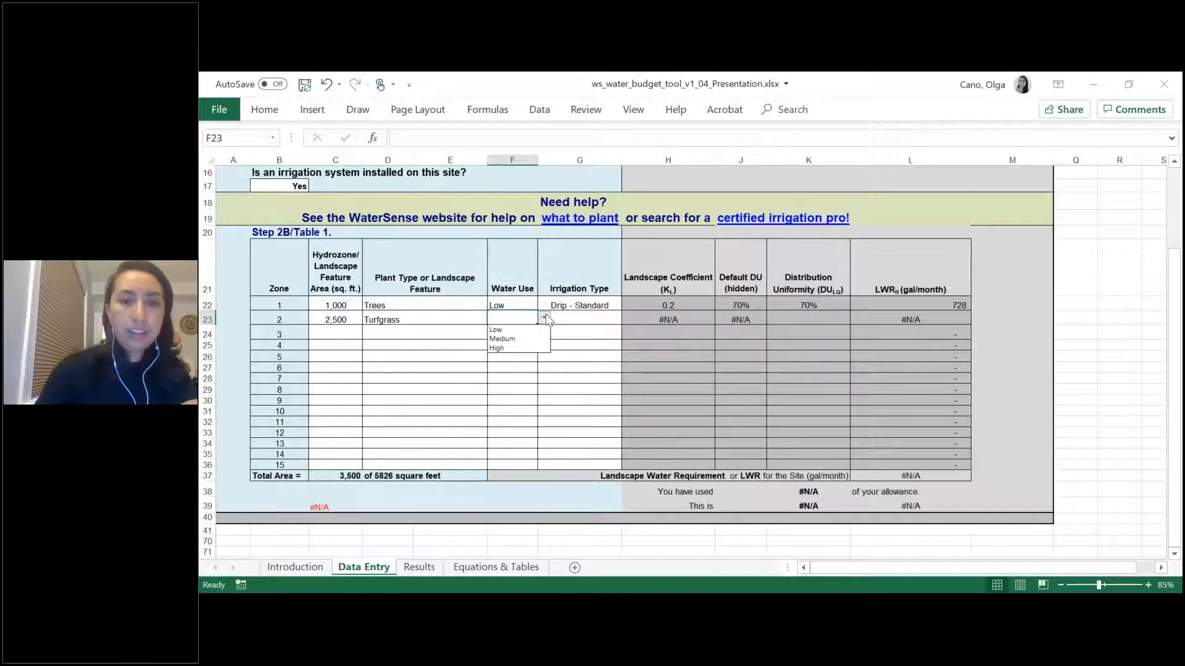
left_click(522, 350)
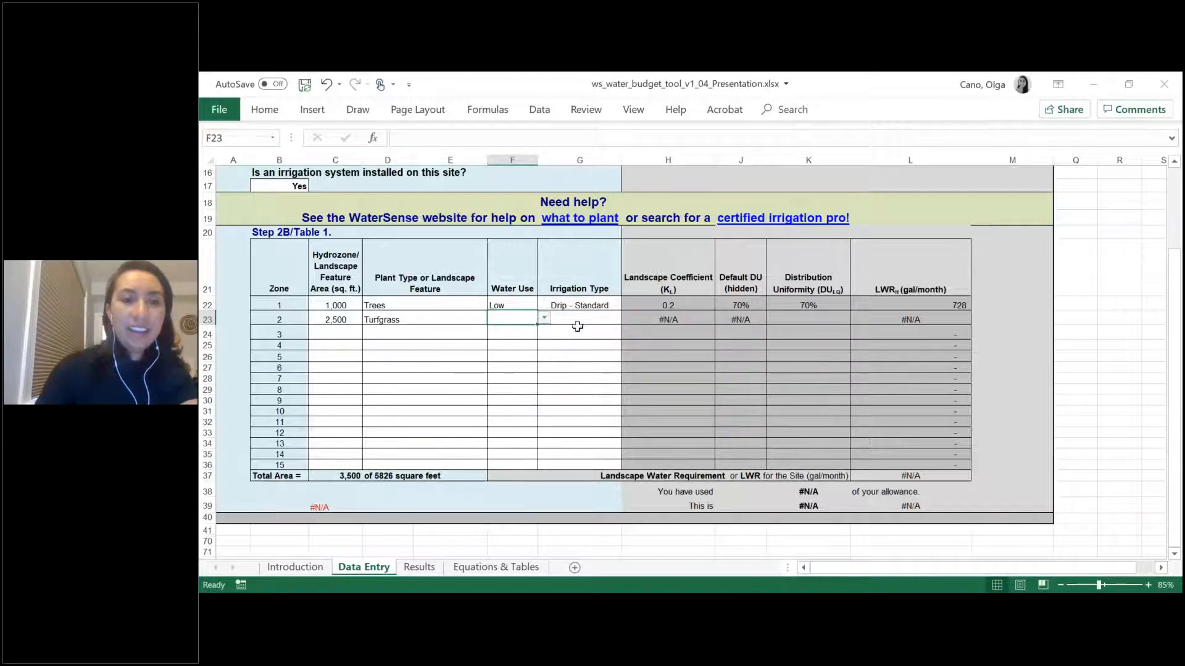
left_click(544, 318)
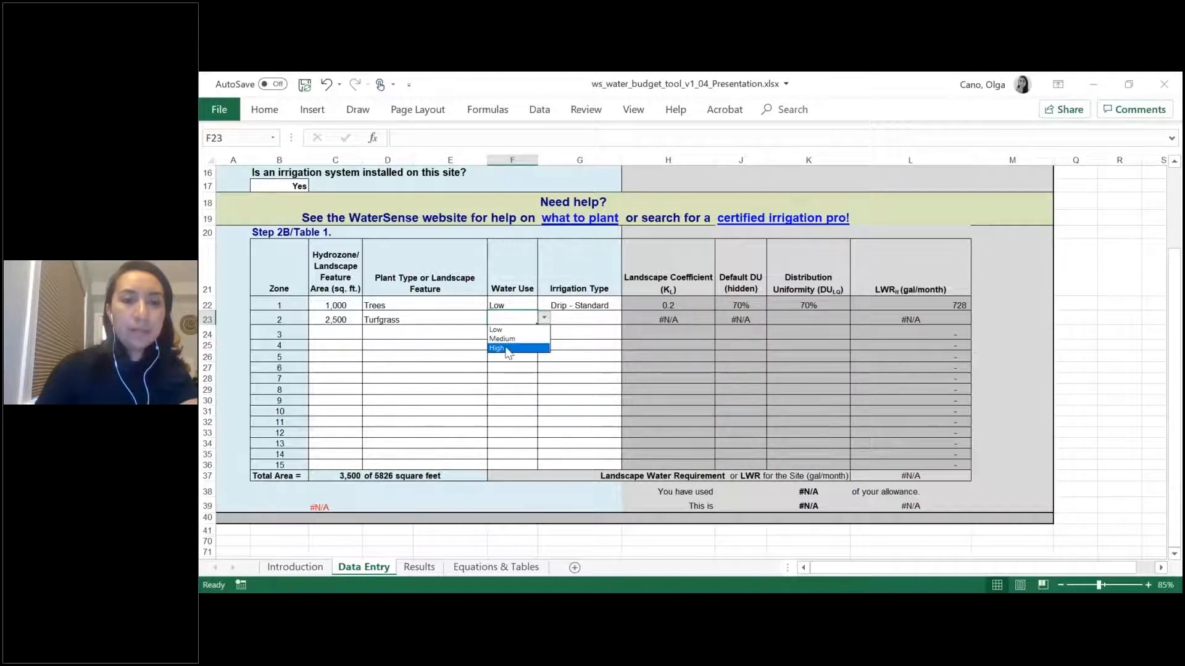
left_click(507, 349)
left_click(588, 318)
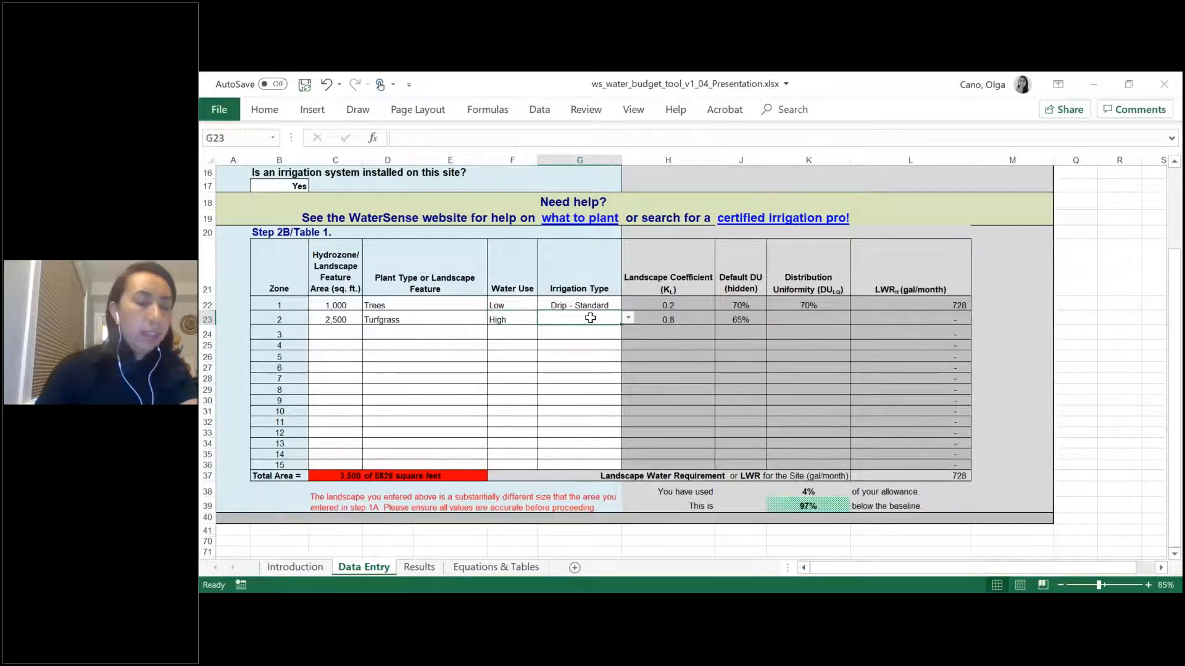
left_click(628, 318)
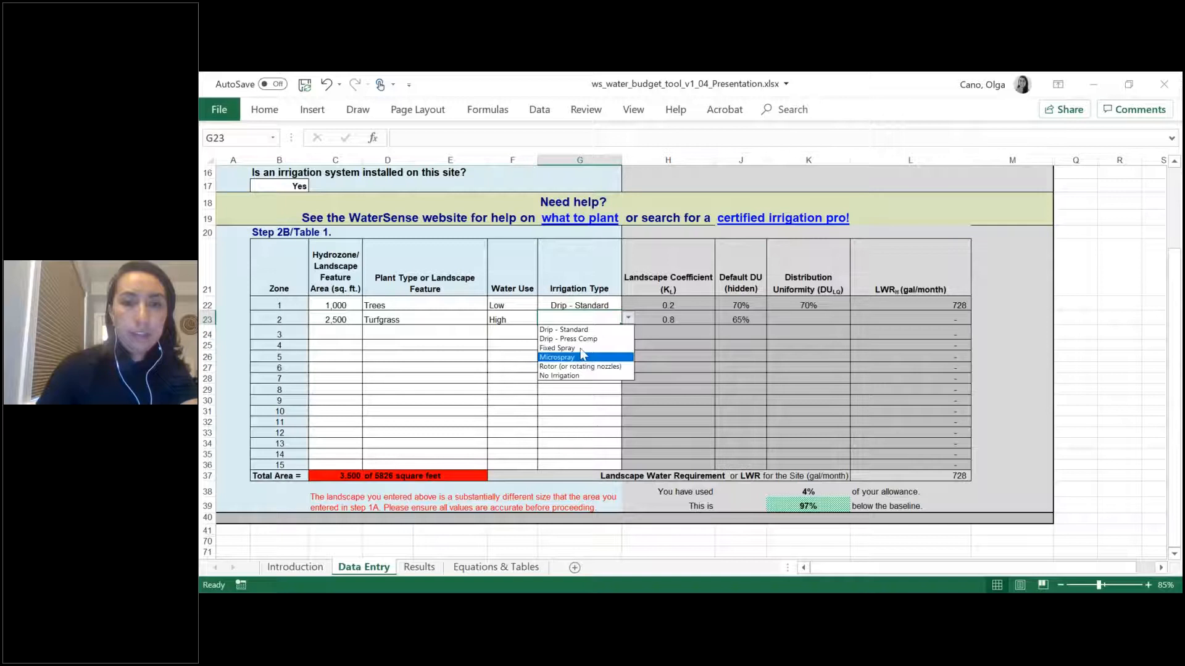
left_click(580, 349)
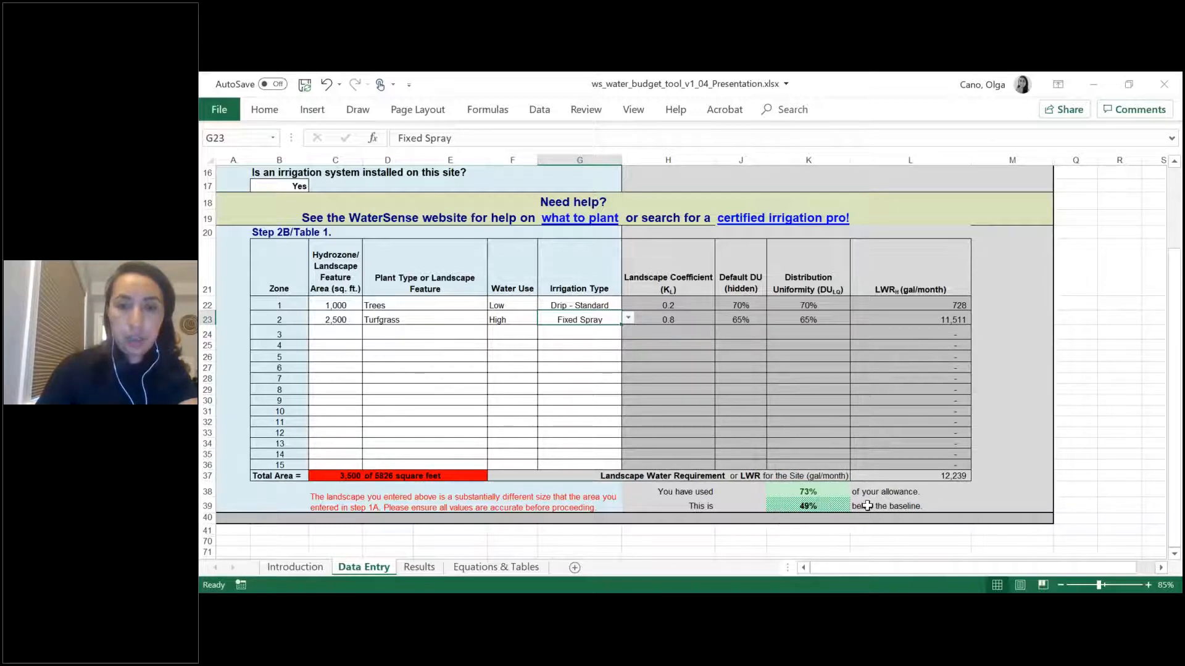
Step: Enter 1500 sq. ft. as the hydrozone area of zone 3 and choose Groundcover as its plant type
left_click(339, 336)
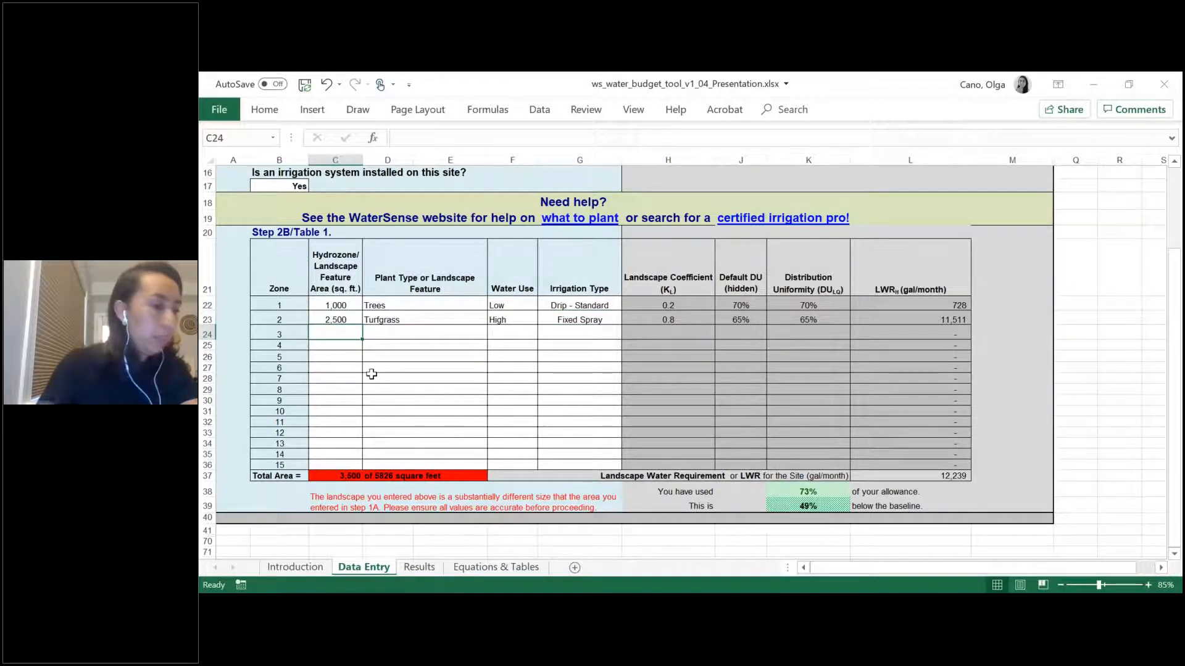
type("1500")
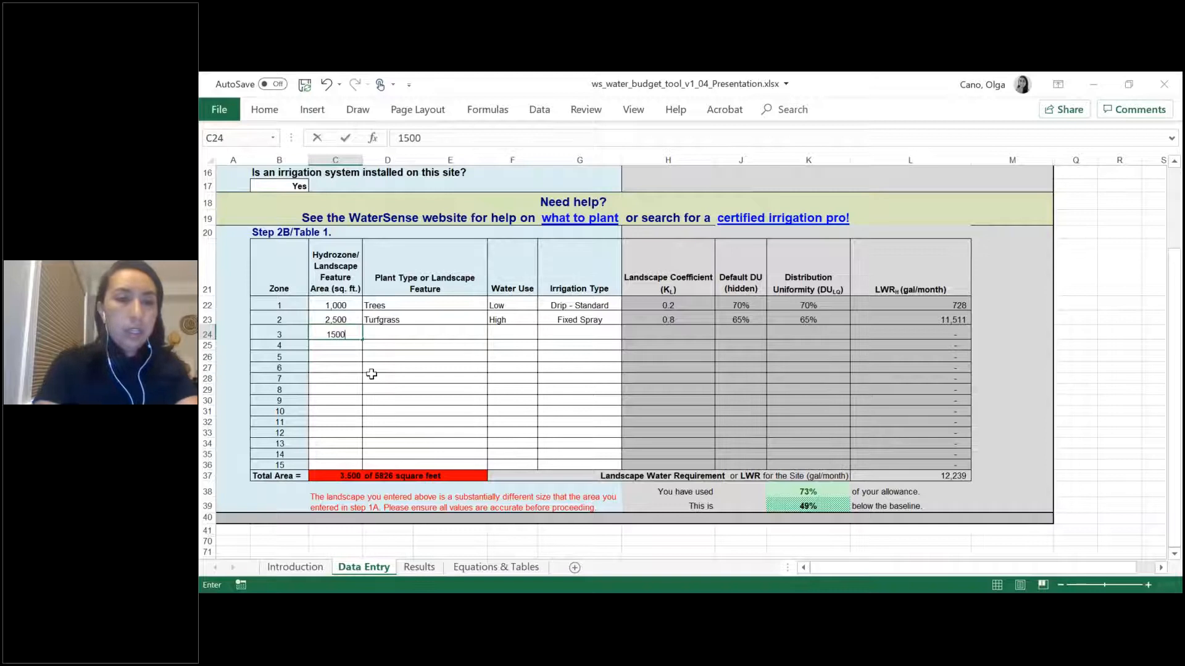
key("Tab")
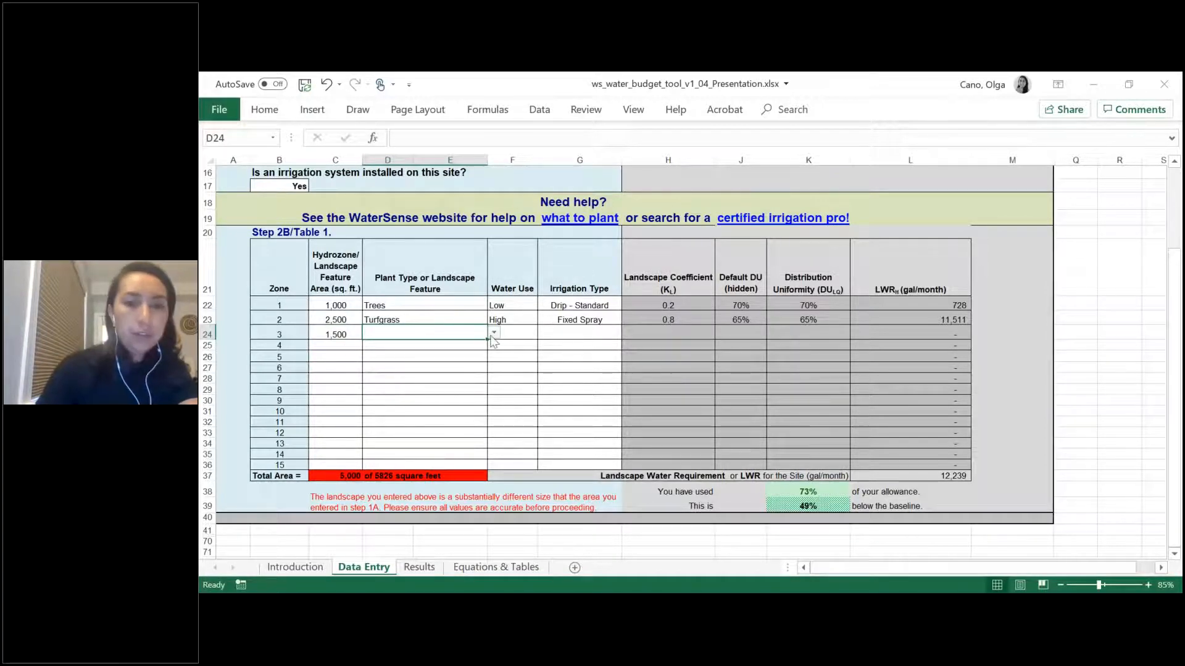
left_click(493, 332)
left_click(395, 360)
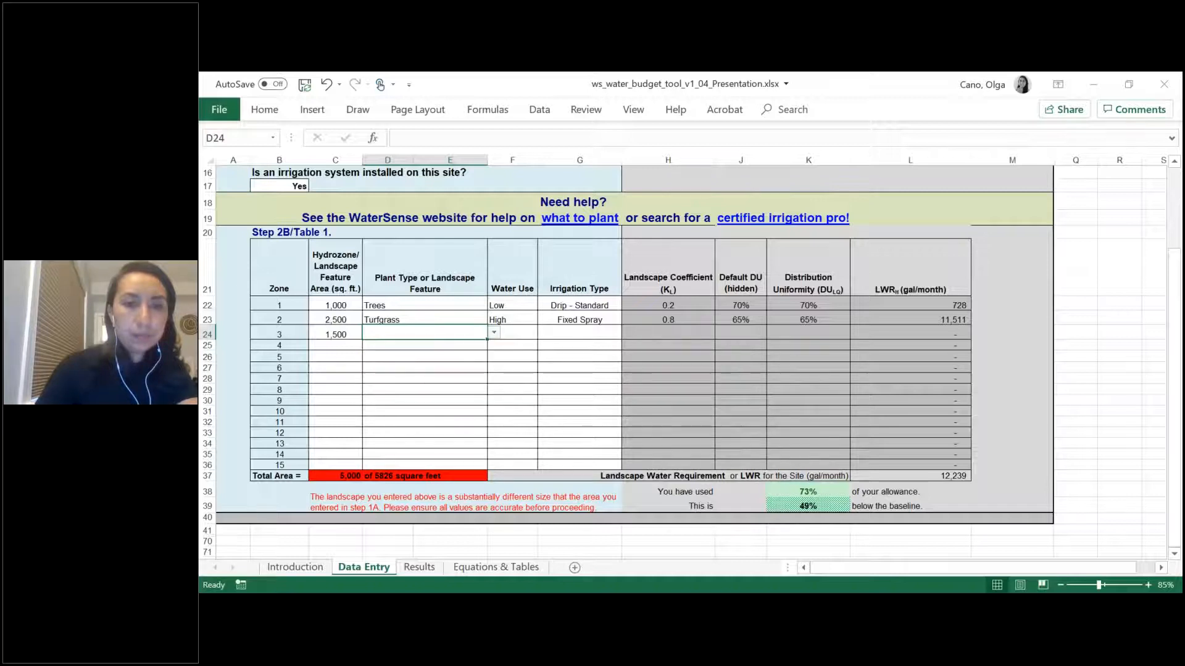
Step: Set zone 3's water use to Medium and its irrigation type to Drip - Standard
left_click(533, 332)
left_click(545, 334)
left_click(512, 355)
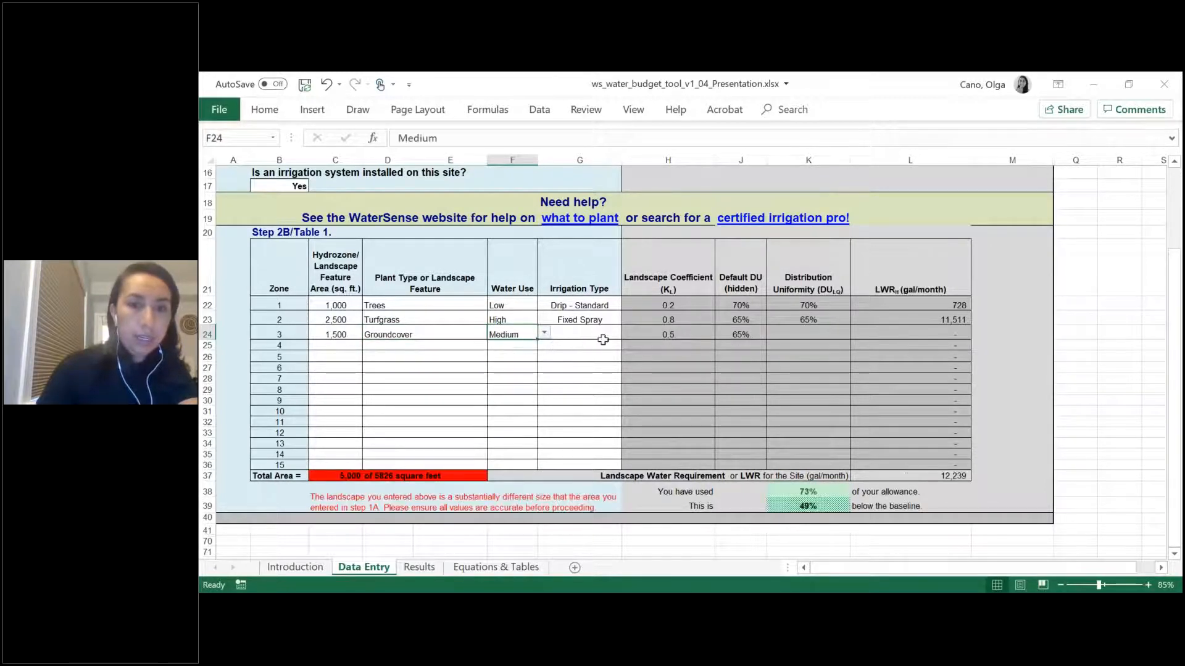
left_click(605, 334)
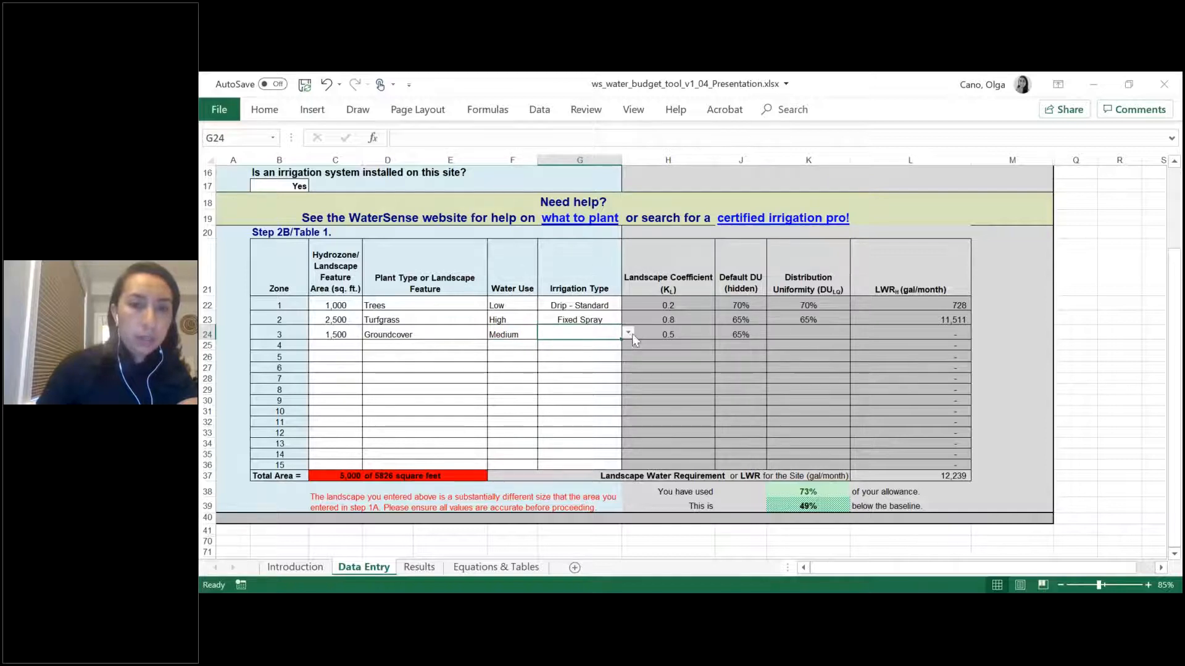
left_click(628, 333)
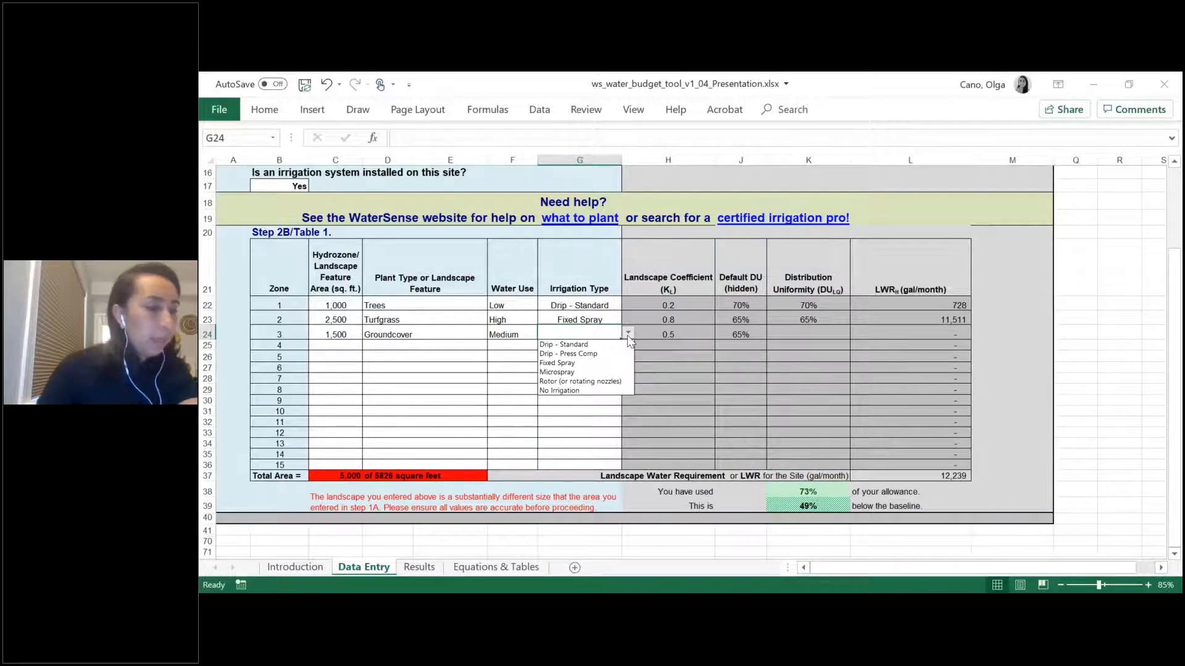
left_click(597, 345)
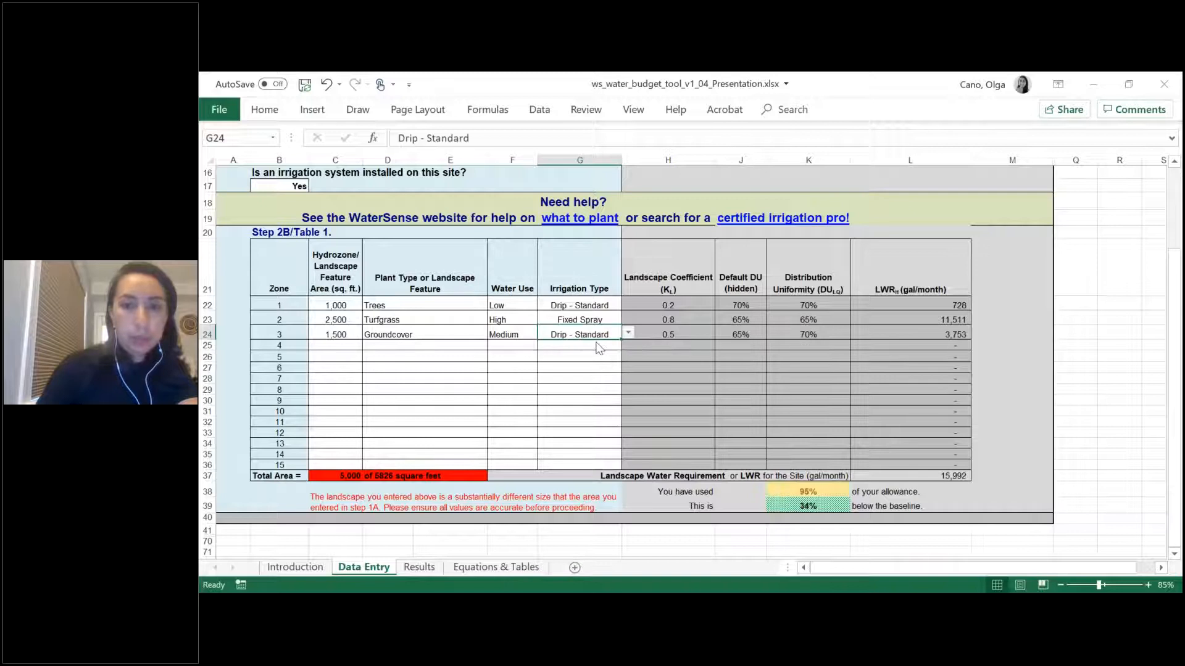
Step: Enter 826 sq. ft. as the hydrozone area of zone 4 and choose Shrubs as its plant type
left_click(337, 345)
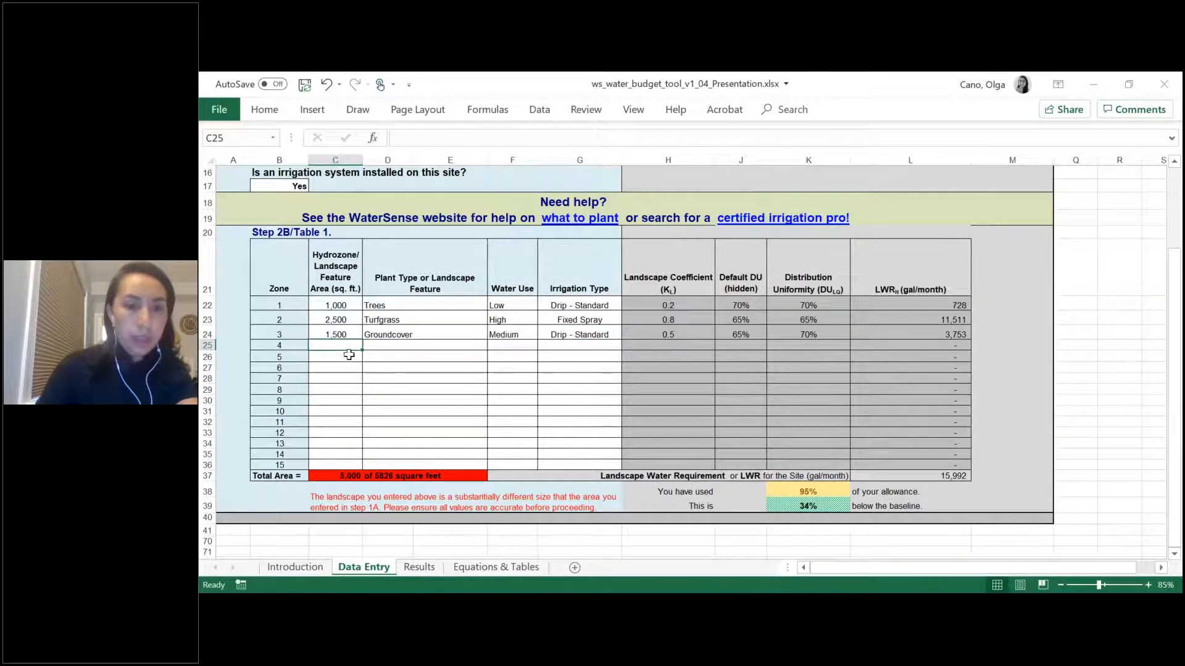
type("826")
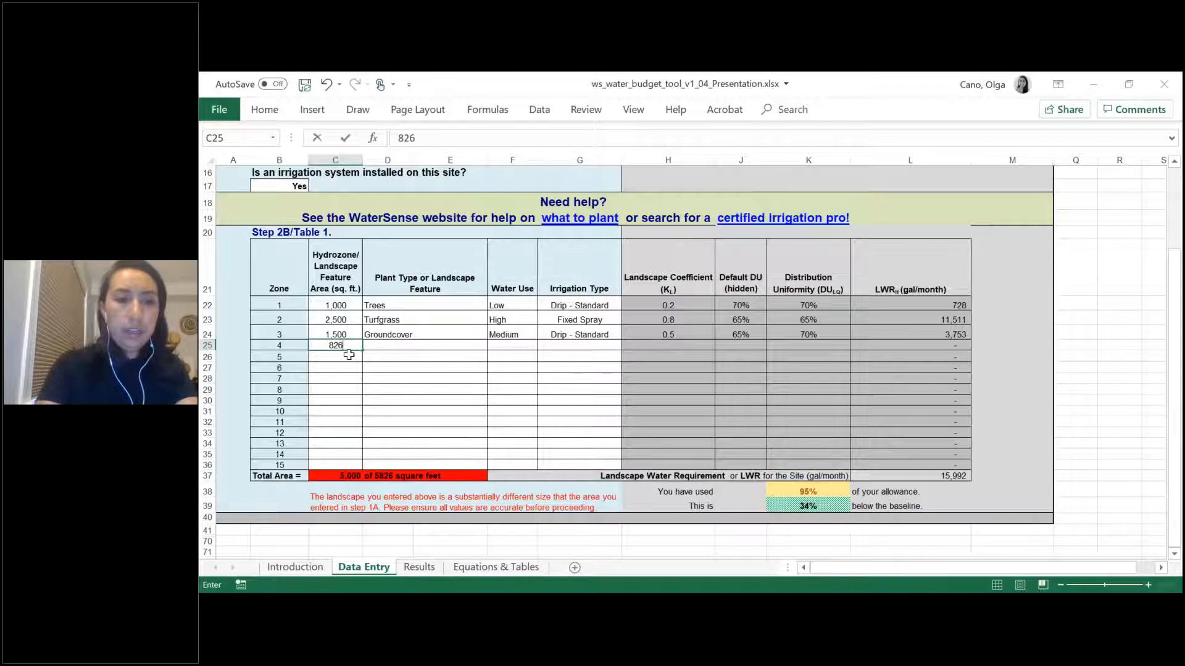
key("Tab")
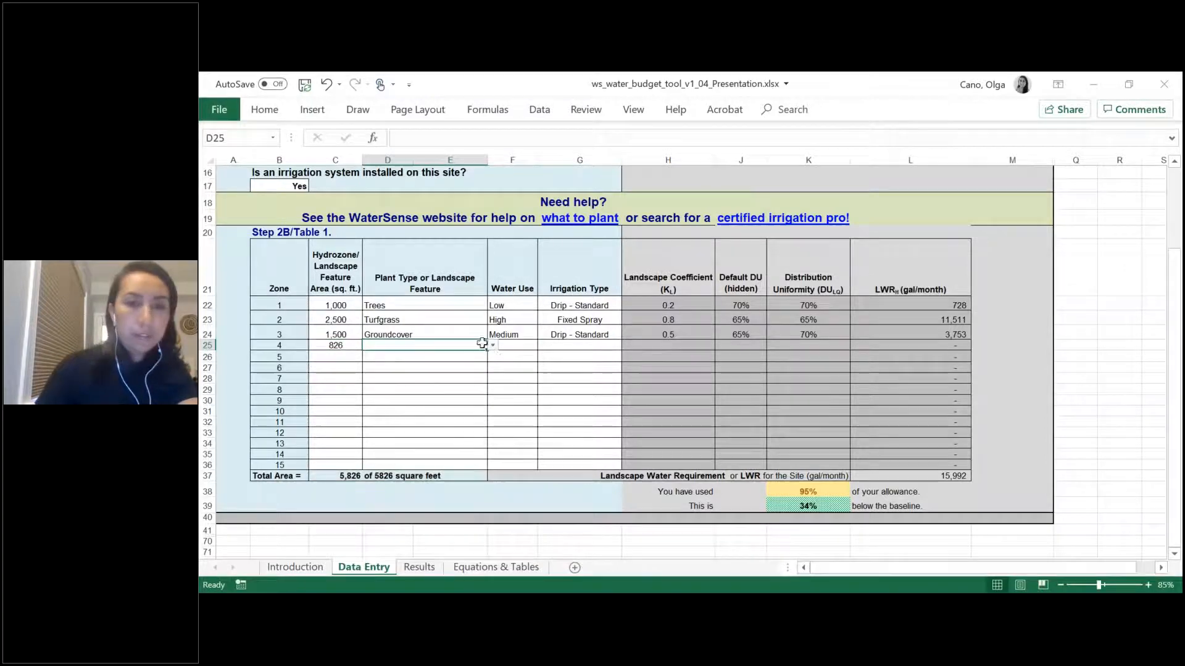
left_click(492, 347)
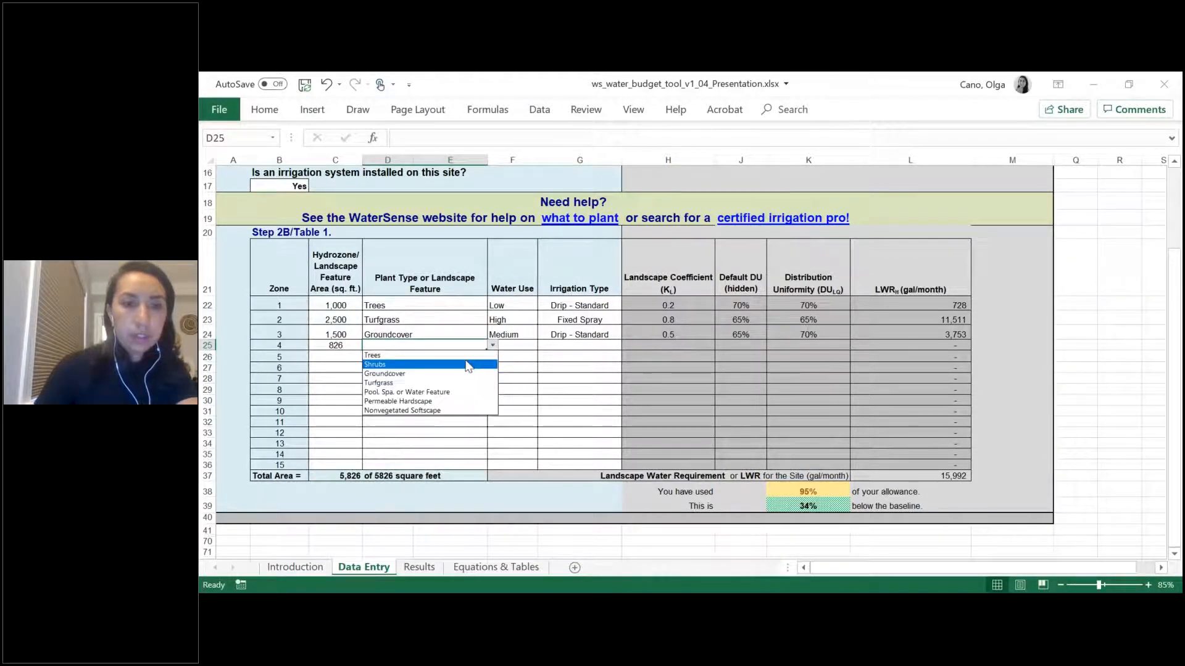
left_click(467, 365)
Step: Set zone 4's water use to Medium and its irrigation type to Drip - Standard
left_click(515, 346)
left_click(543, 346)
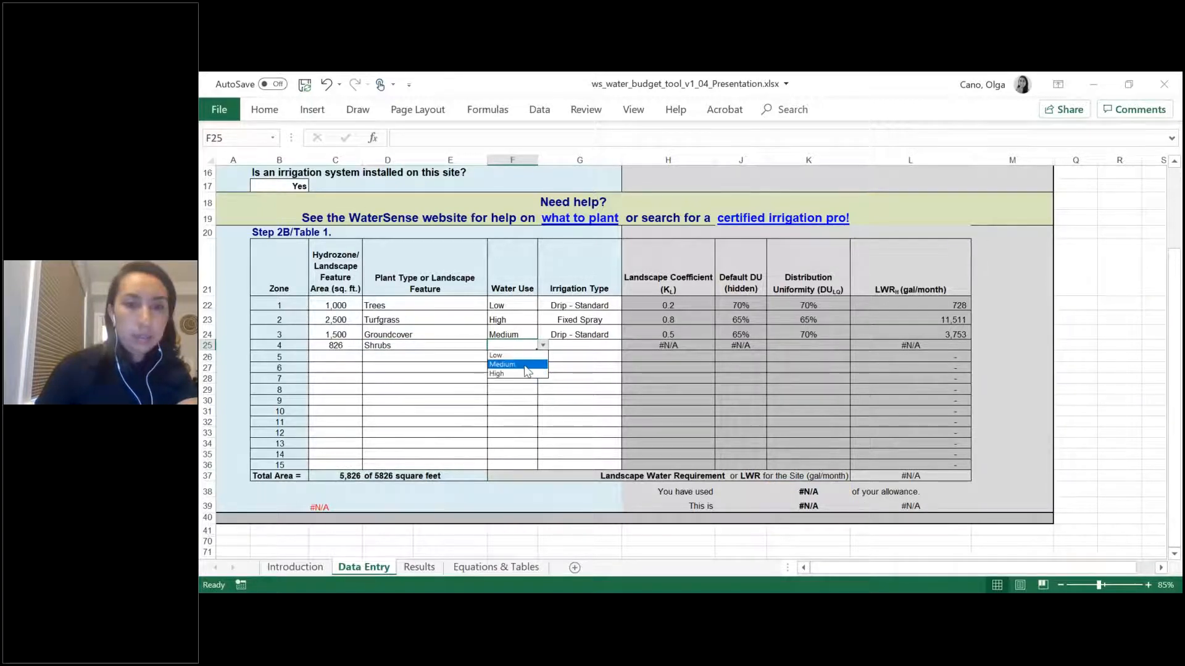
left_click(503, 365)
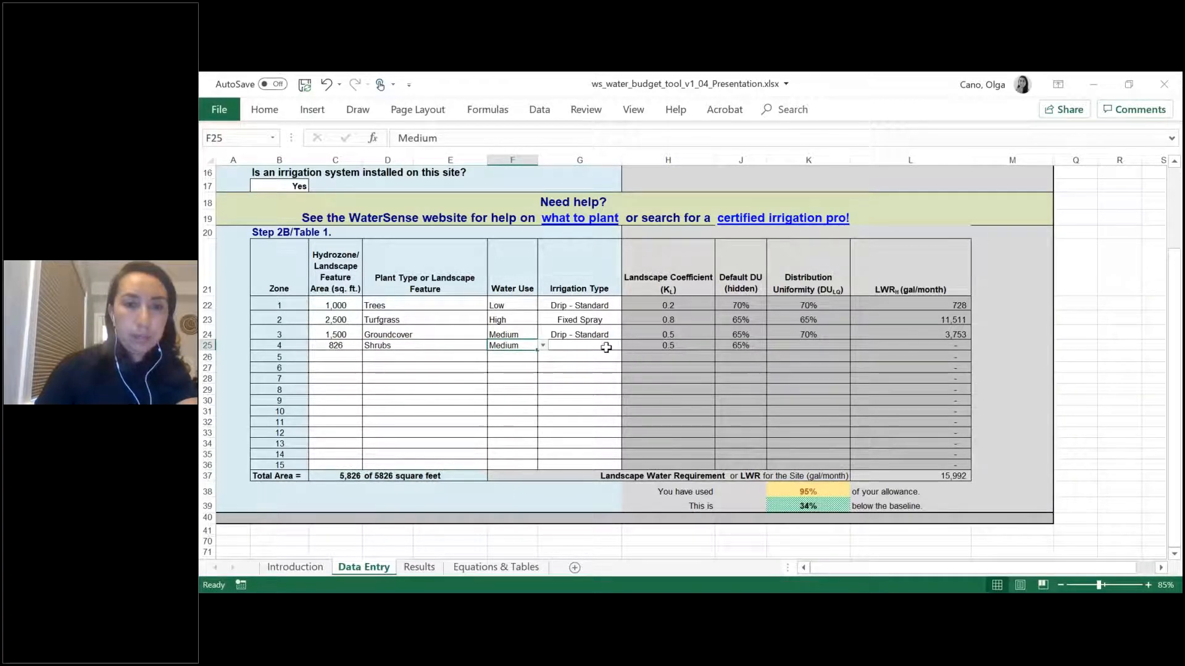
left_click(606, 347)
left_click(626, 346)
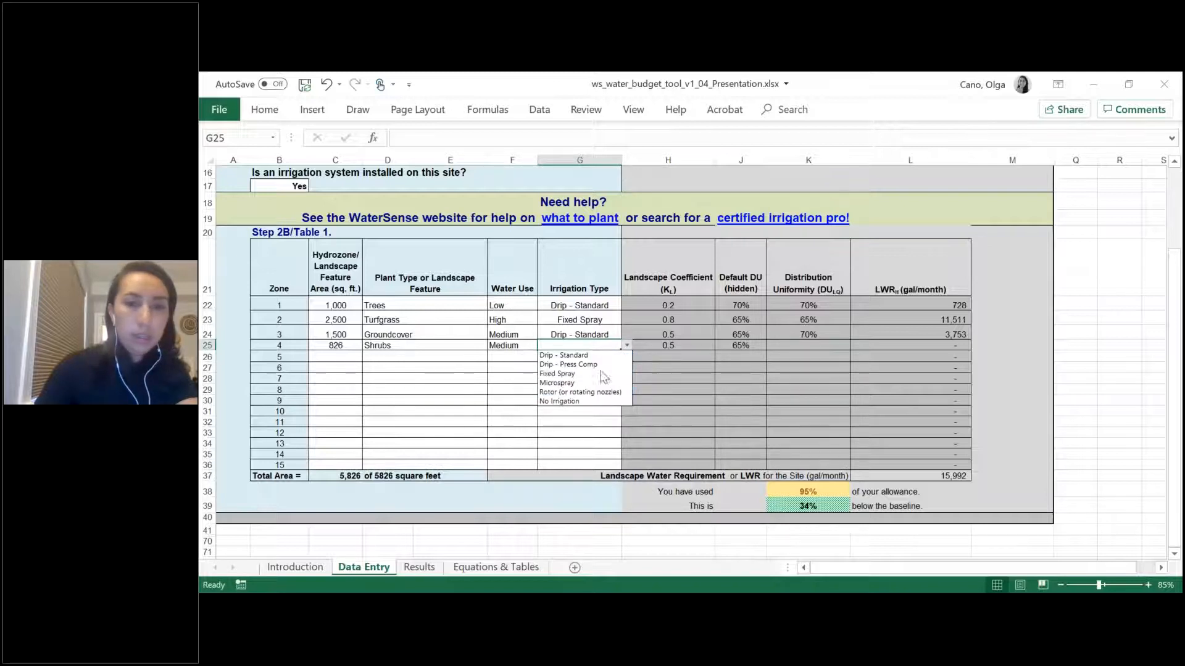
left_click(574, 356)
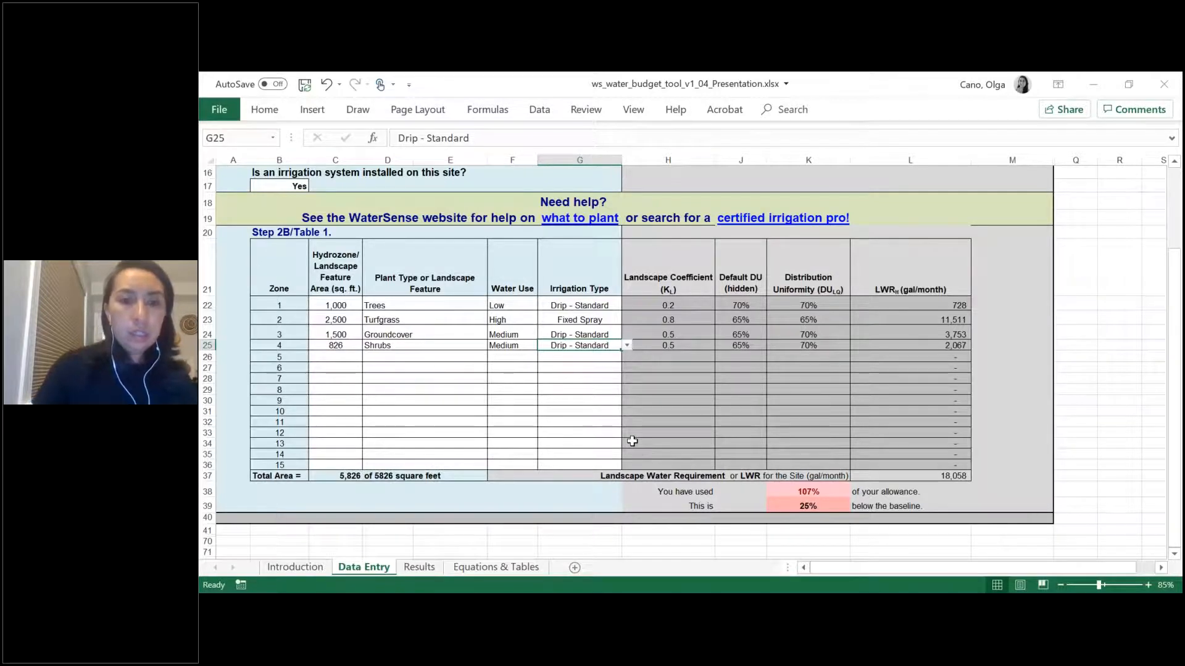
Step: Review the data entry totals and check on the Results sheet whether the four-zone landscape meets the water budget
scroll(633, 441, "up", 5)
scroll(630, 441, "down", 5)
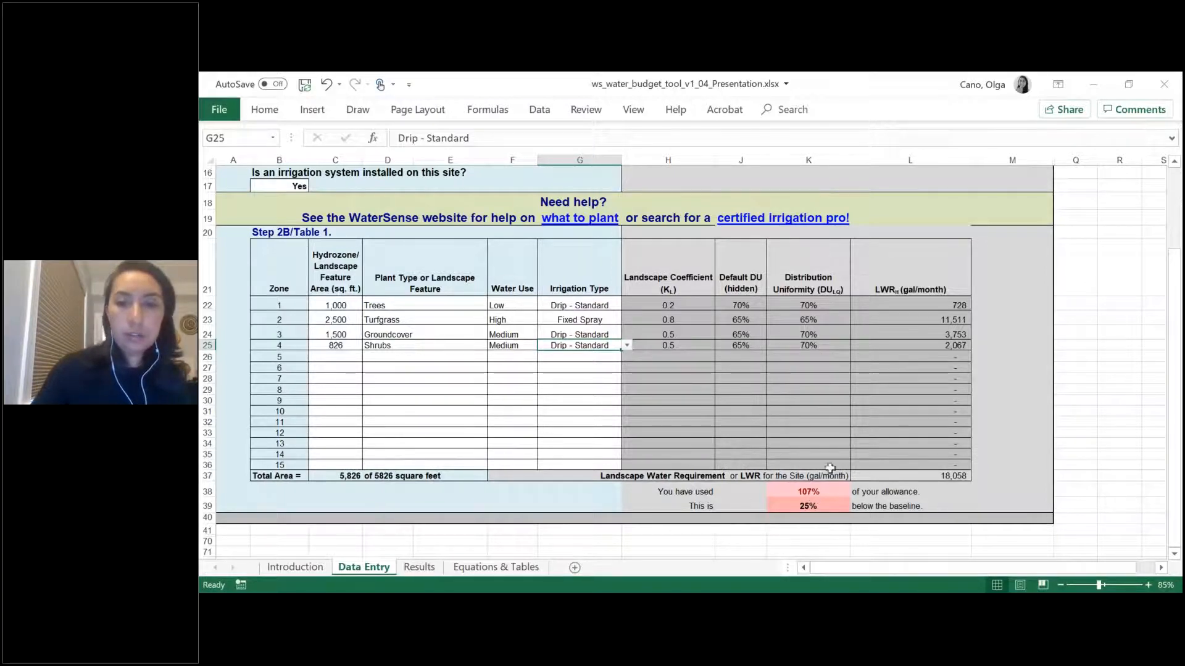
left_click(430, 574)
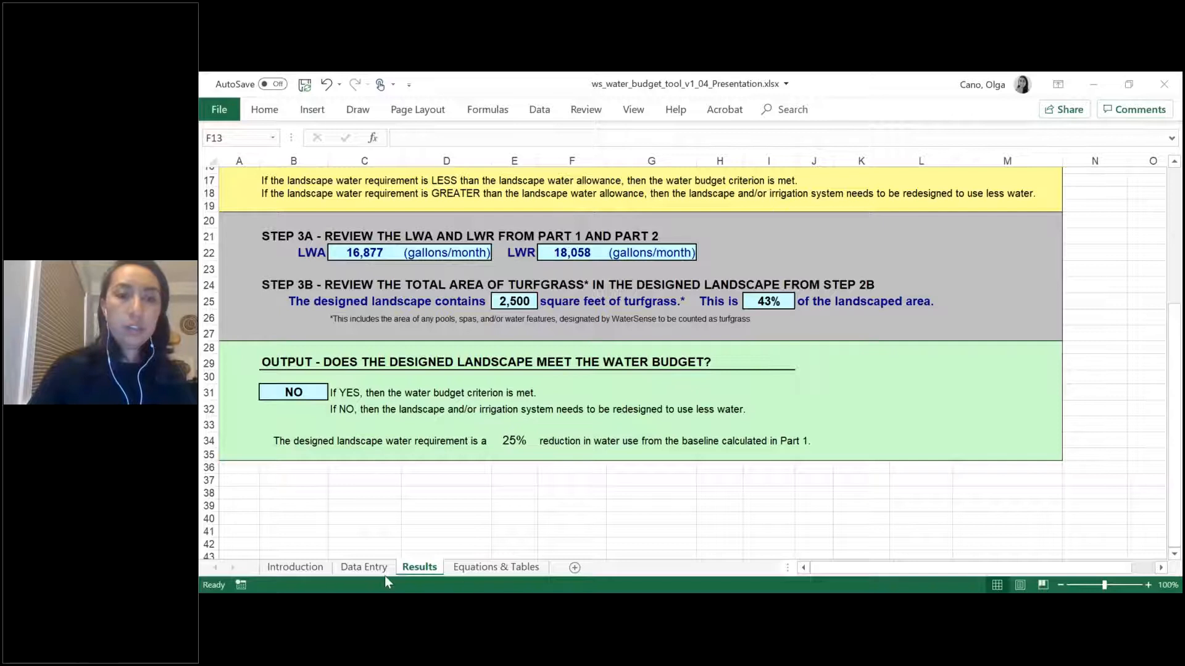
Step: Return to the Data Entry sheet and change the water use of the turfgrass in zone 2 to Low
left_click(363, 567)
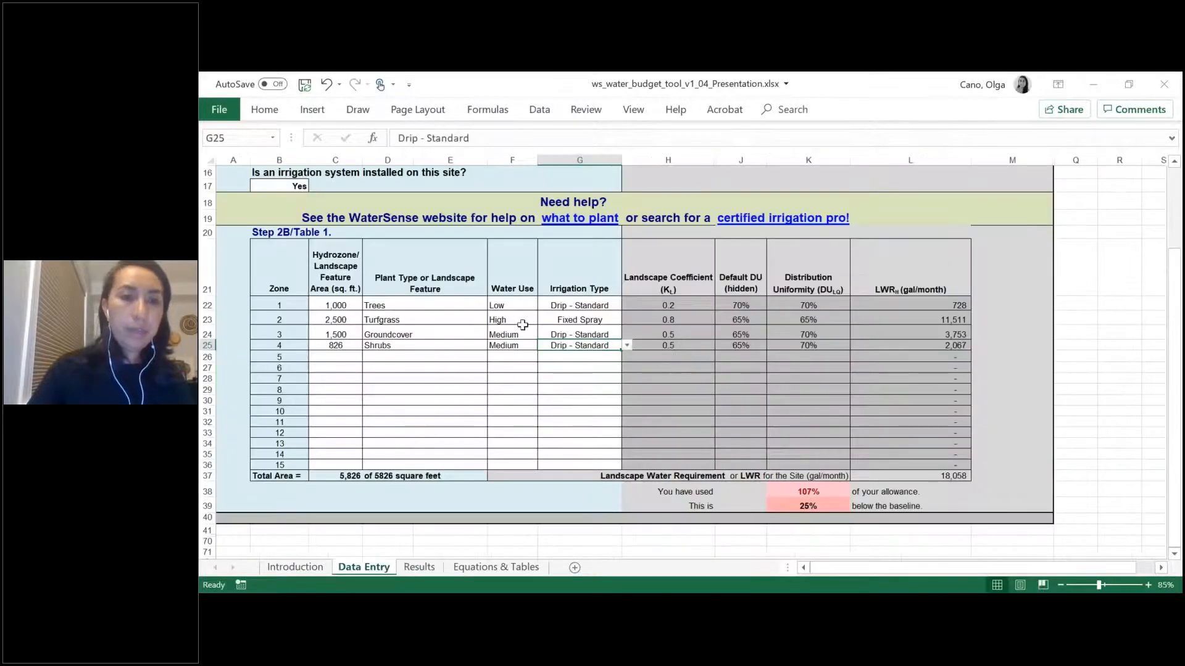
left_click(521, 320)
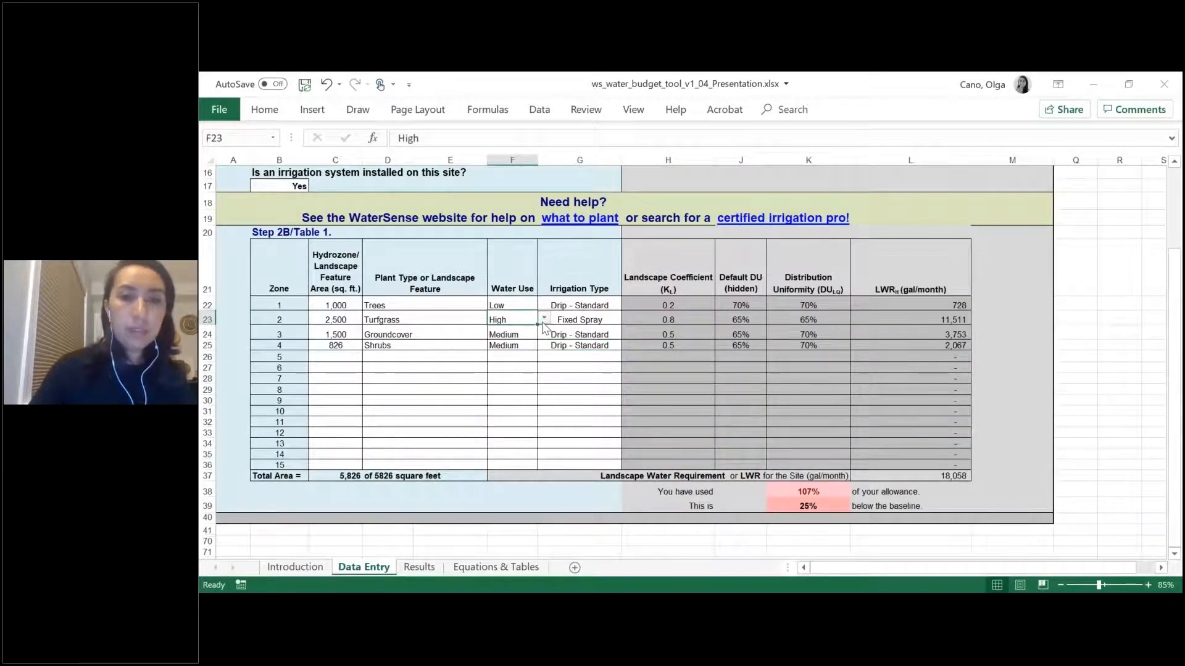
left_click(544, 319)
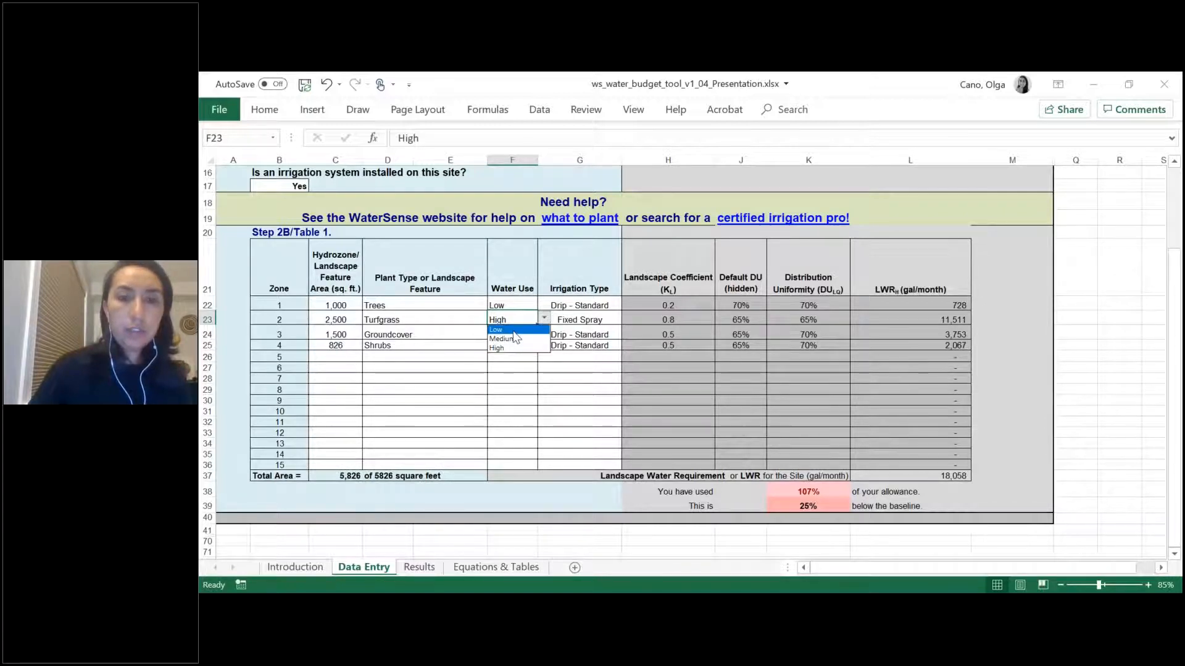
left_click(503, 329)
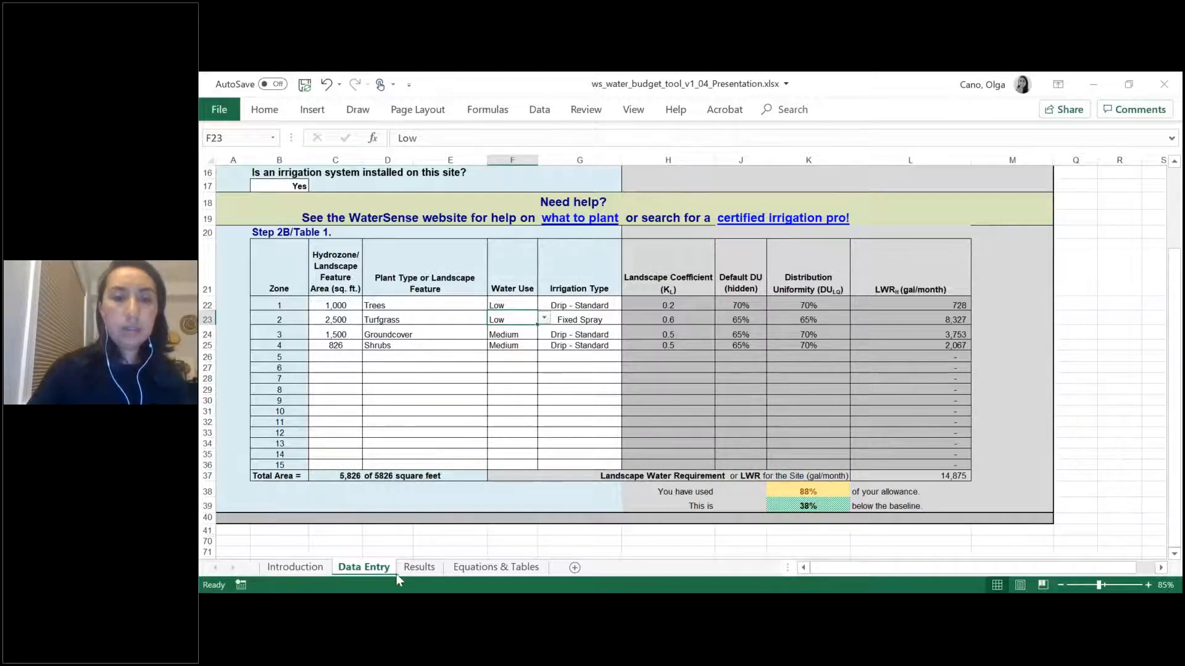
Step: Review the LWA, LWR and water budget output on the Results sheet for the low-water turfgrass design
left_click(419, 567)
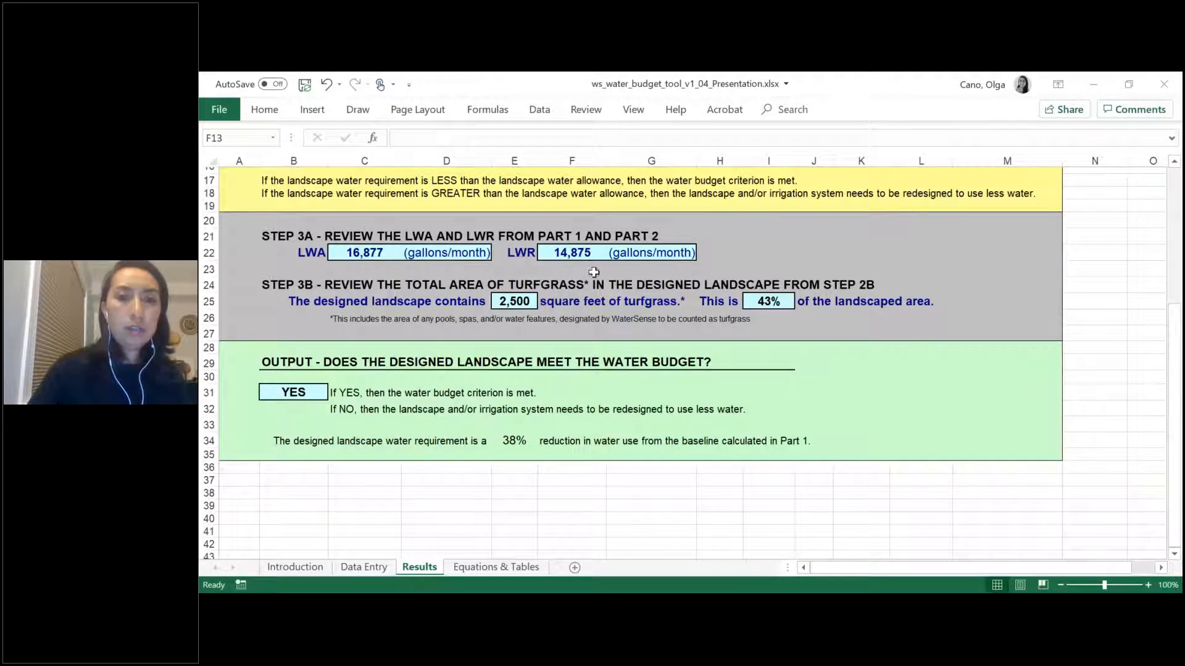
left_click(364, 568)
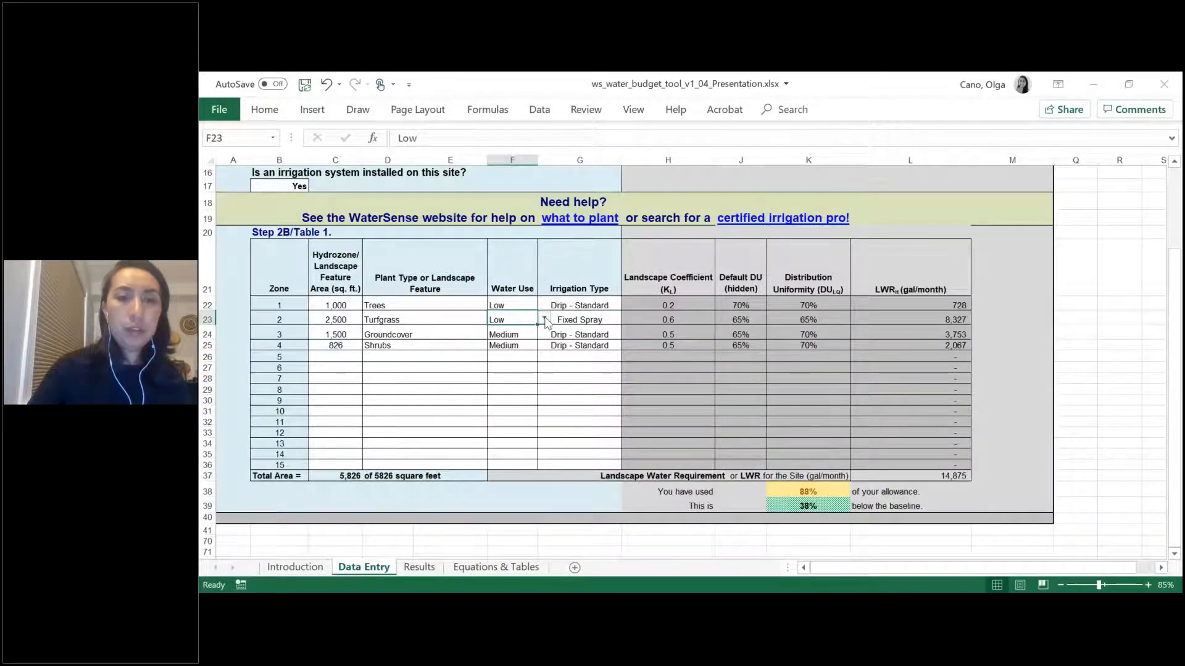
left_click(414, 569)
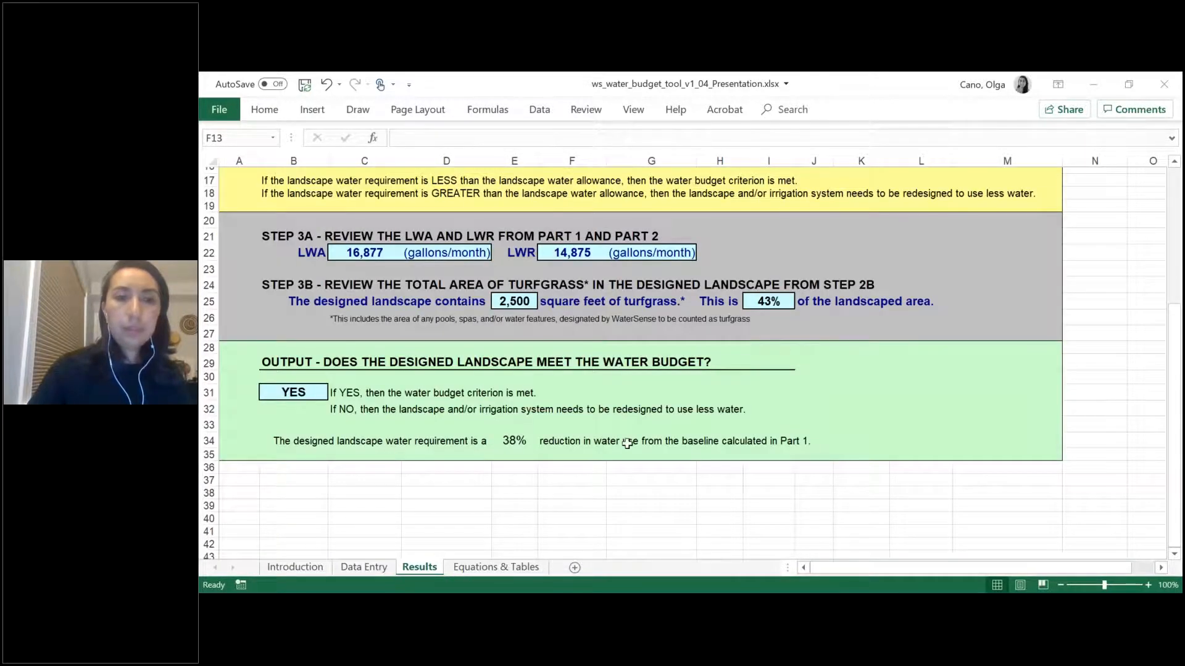
scroll(627, 443, "up", 5)
scroll(629, 401, "down", 5)
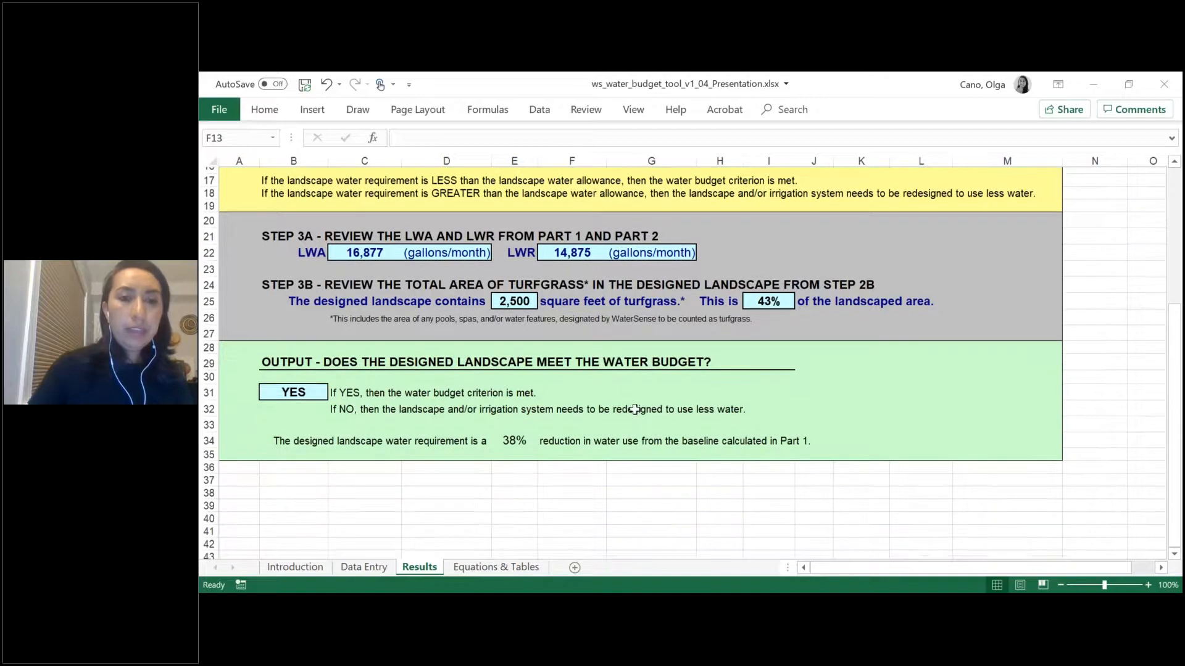
scroll(638, 414, "up", 5)
Step: On the Data Entry sheet, answer No to whether an irrigation system is installed on the site
left_click(347, 572)
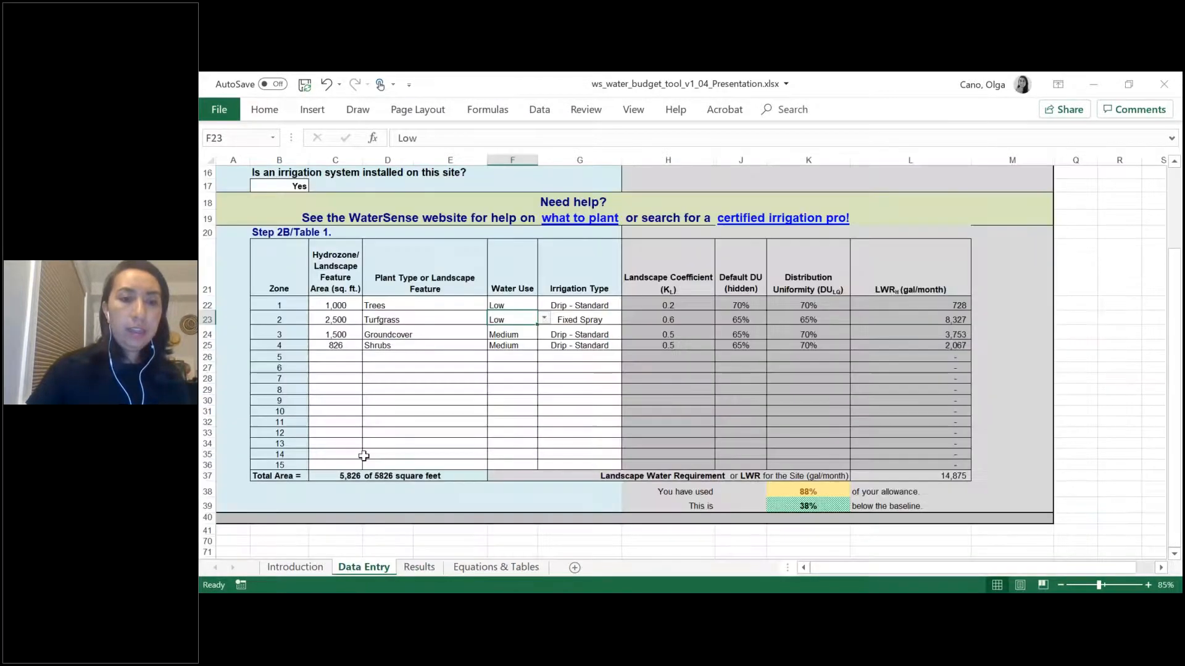
scroll(390, 468, "up", 5)
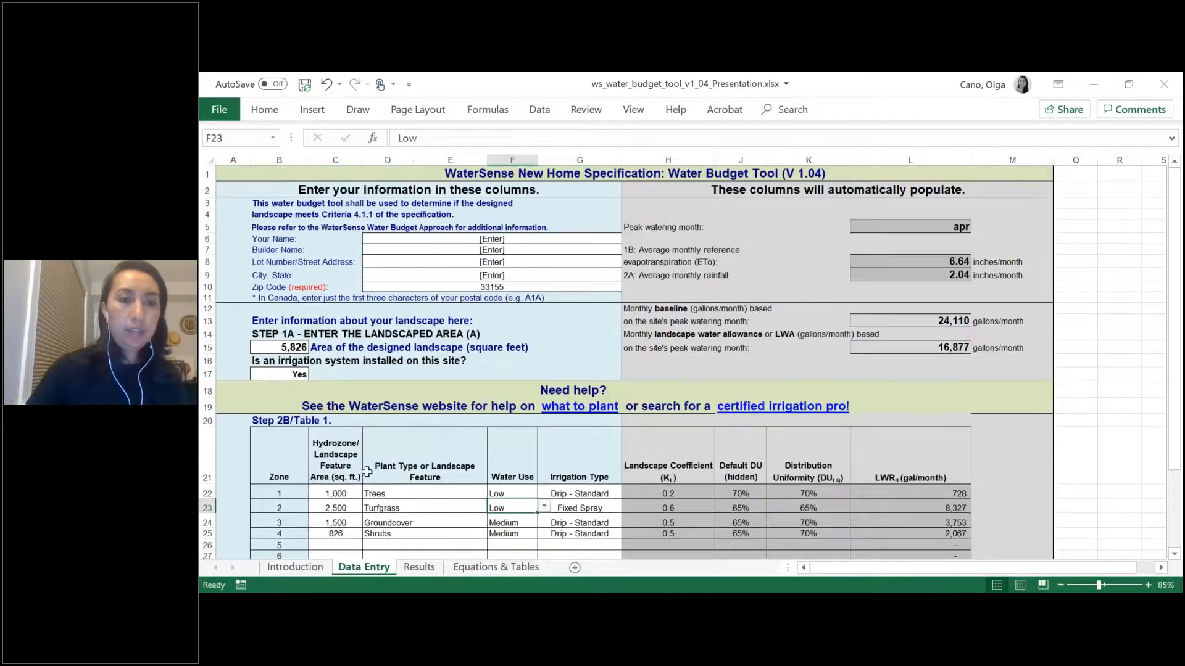
left_click(284, 374)
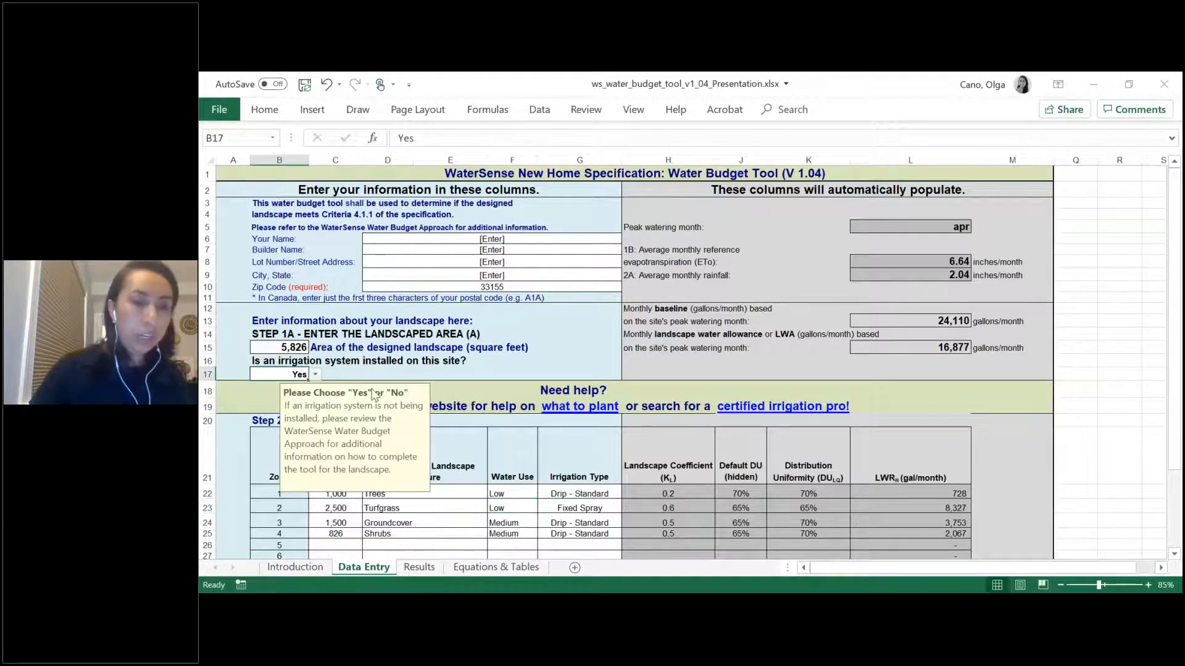
left_click(315, 375)
left_click(306, 395)
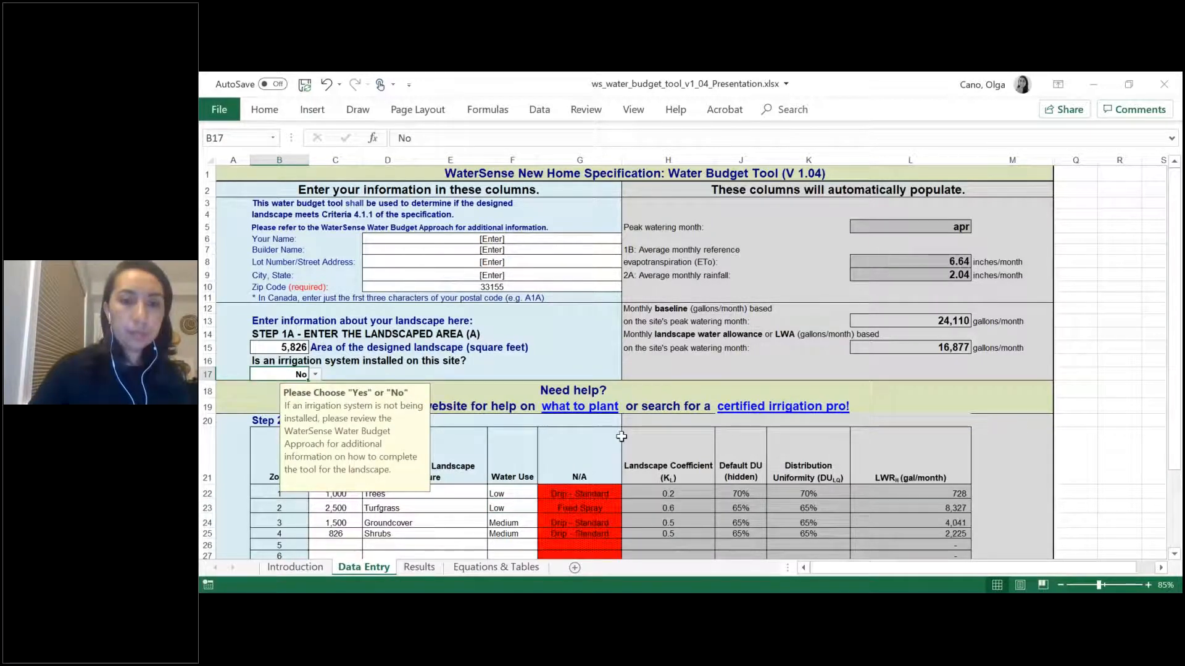
Step: Examine the zone table and the Results sheet for the design without an irrigation system
scroll(679, 433, "down", 5)
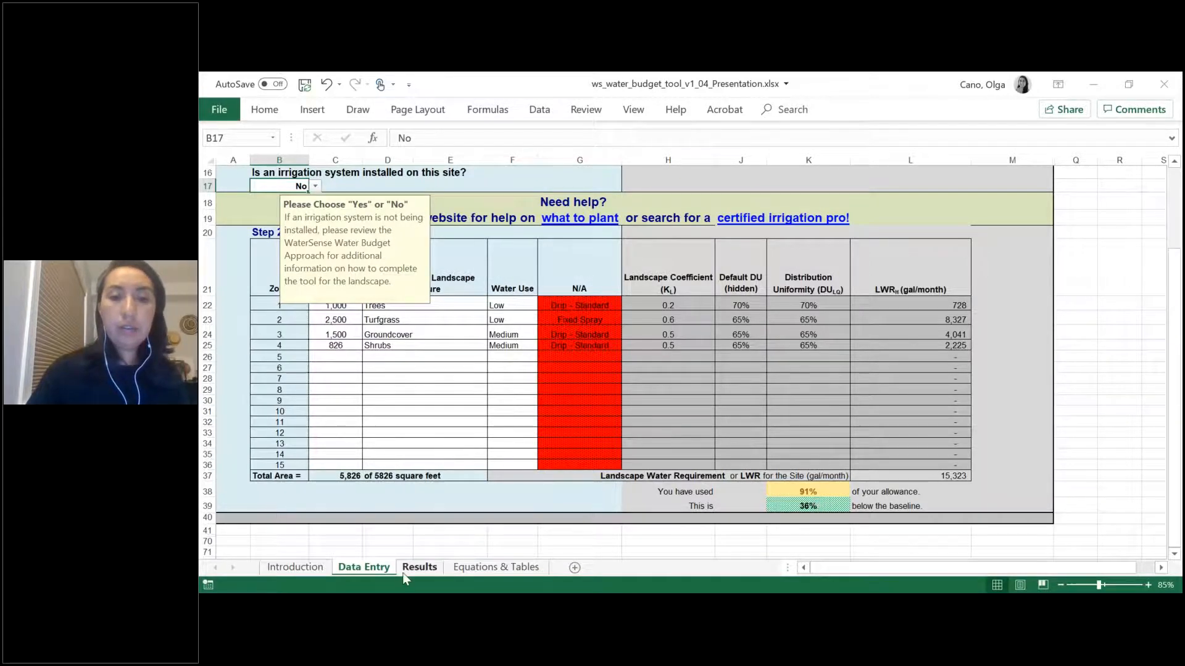
left_click(419, 567)
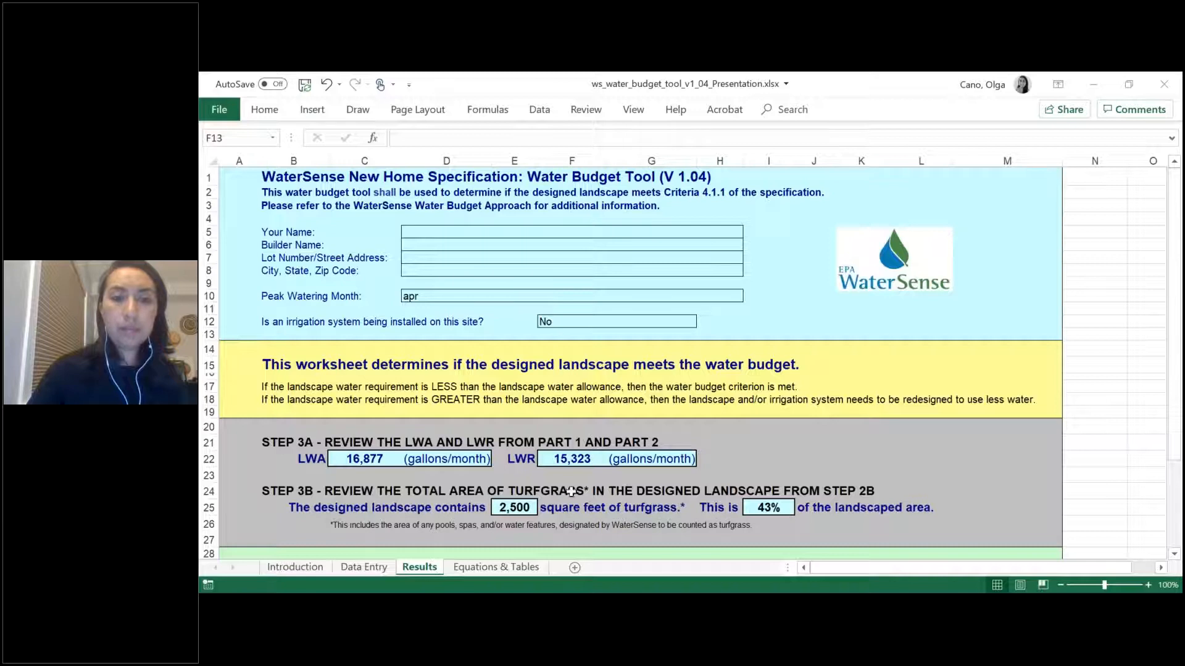
scroll(575, 492, "down", 5)
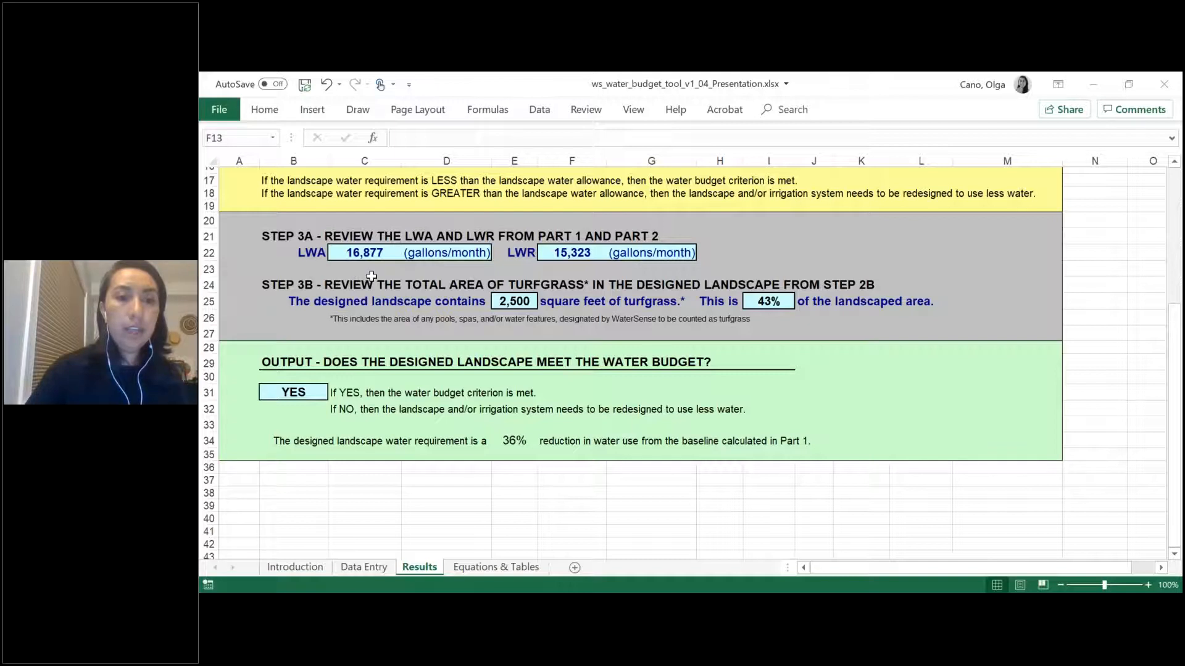
left_click(353, 568)
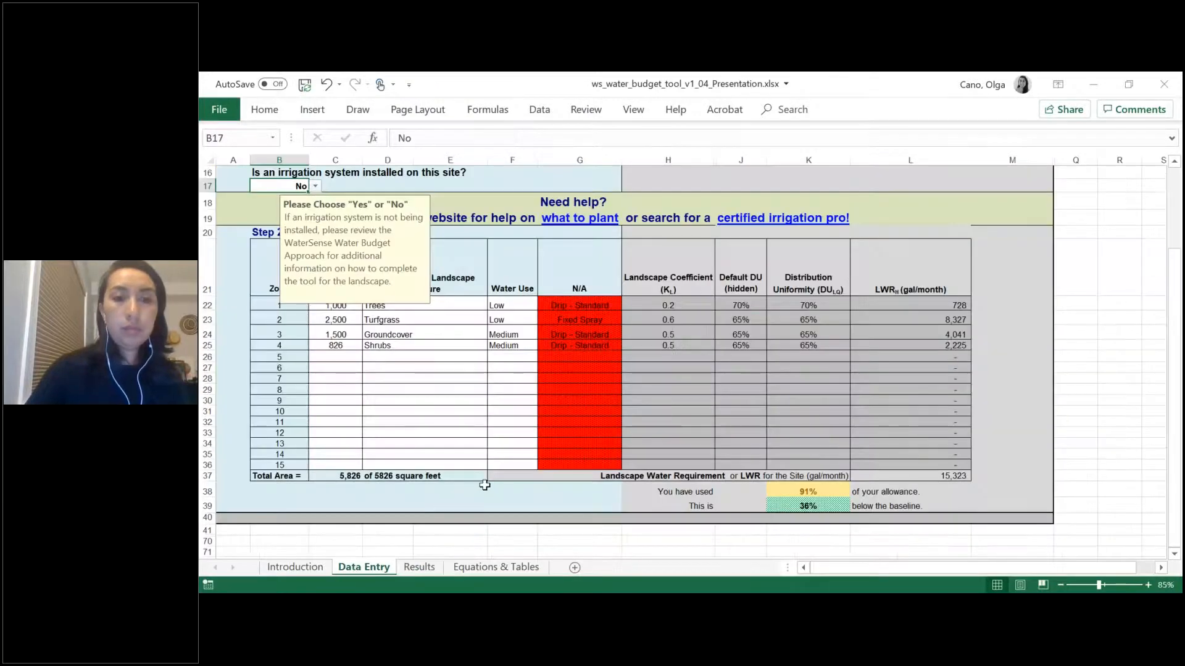
Step: Change the site's zip code to 98101 in the Data Entry sheet
scroll(485, 485, "up", 5)
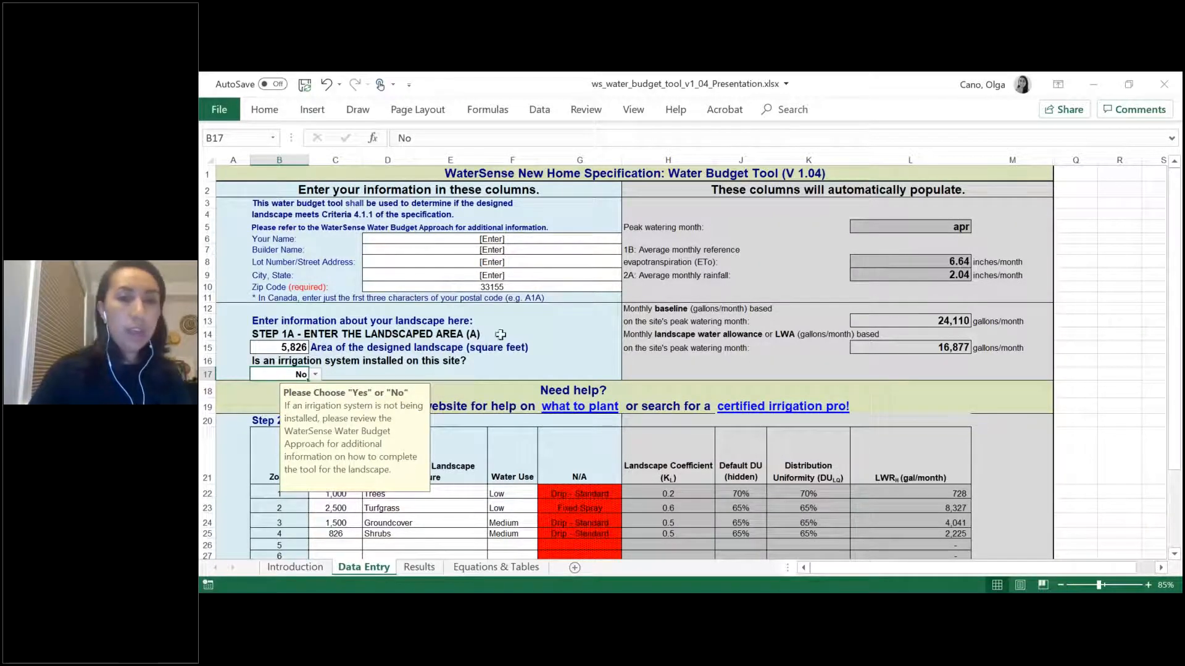
left_click(510, 290)
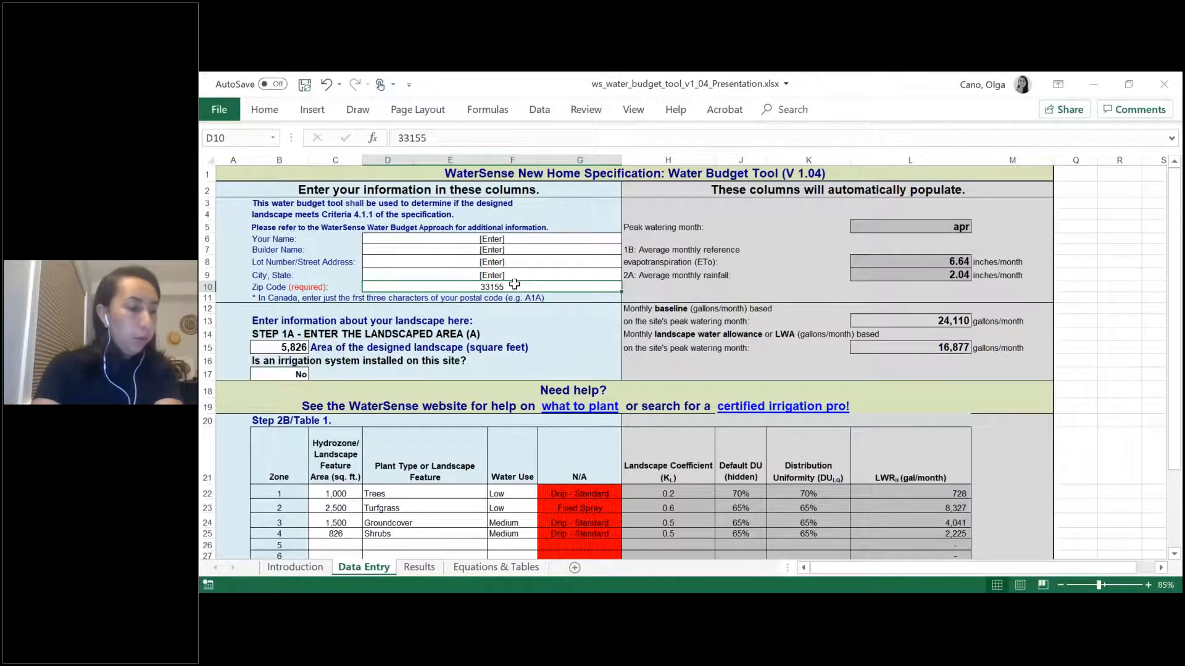
type("9")
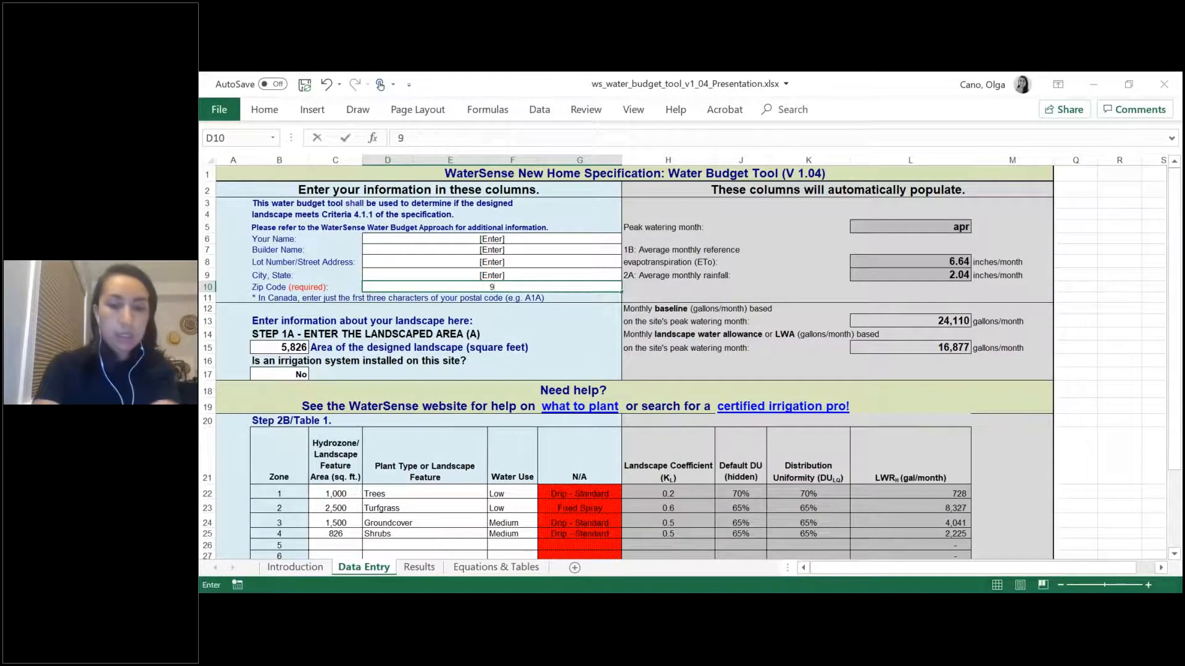
type("8101")
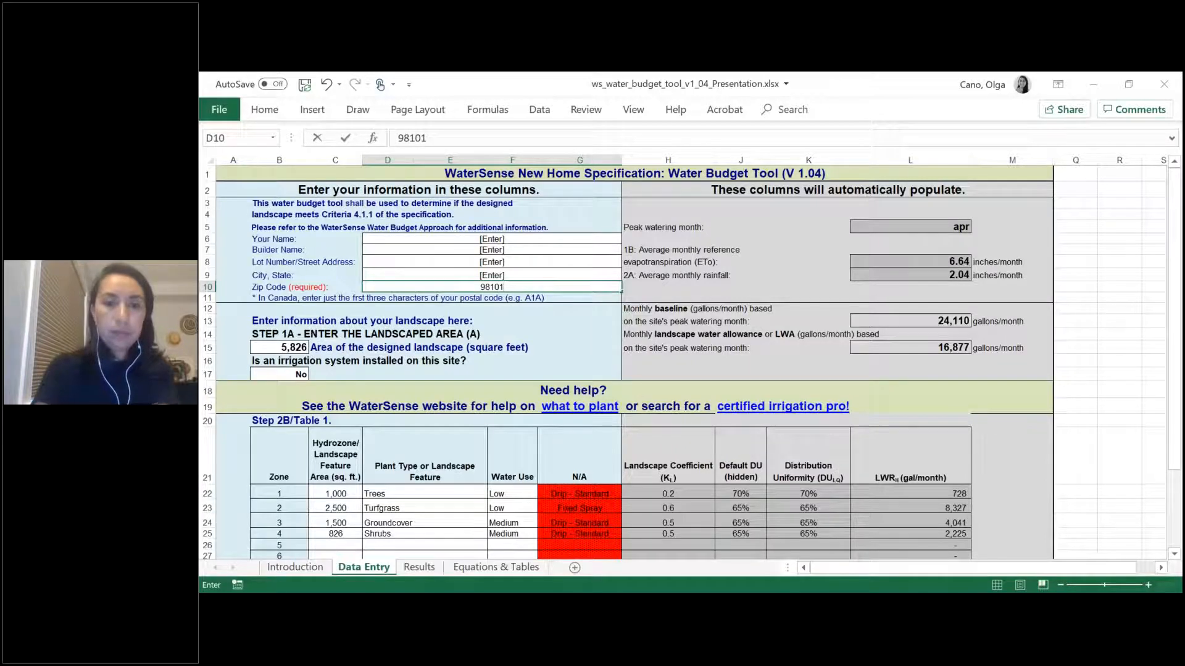
key("Return")
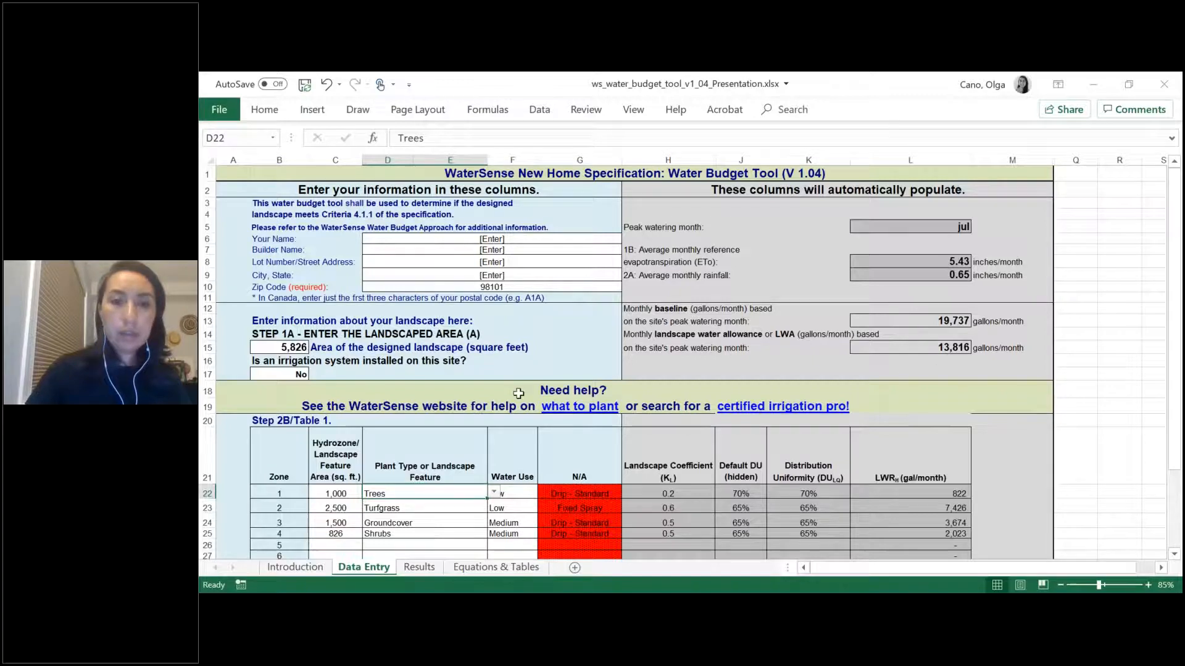
Step: Set the answer to whether an irrigation system is installed on the site to Yes
left_click(295, 374)
left_click(315, 374)
left_click(290, 385)
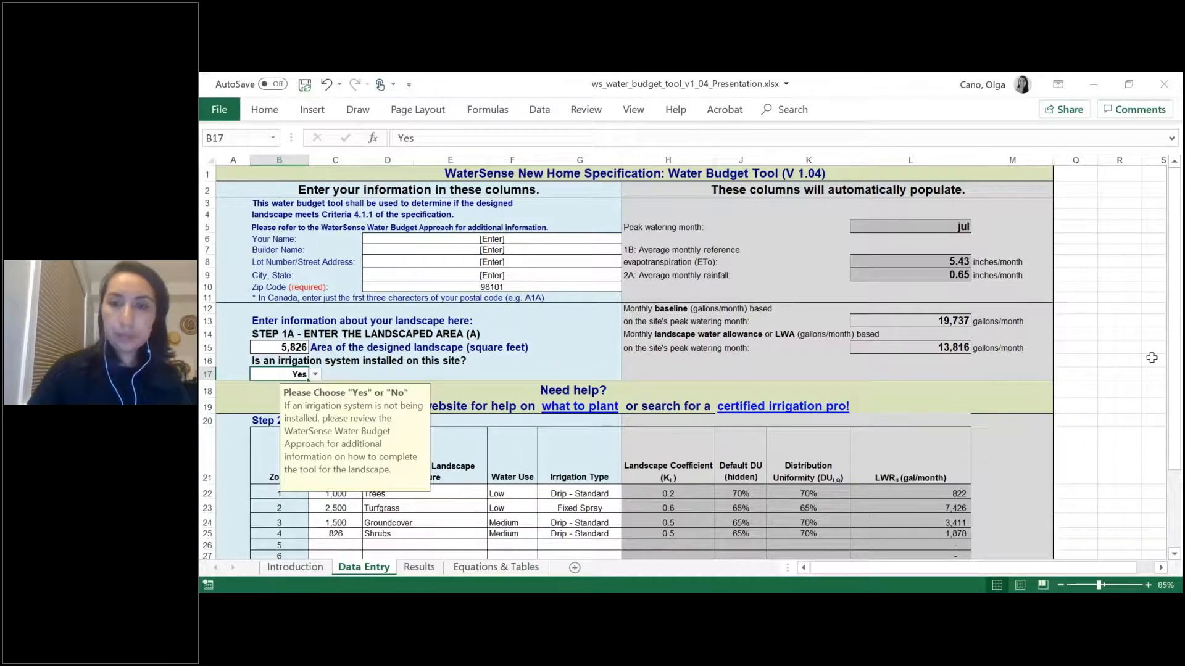
Step: Check the zone totals and the Results sheet for the new zip code, and return to the Data Entry sheet
scroll(588, 444, "down", 5)
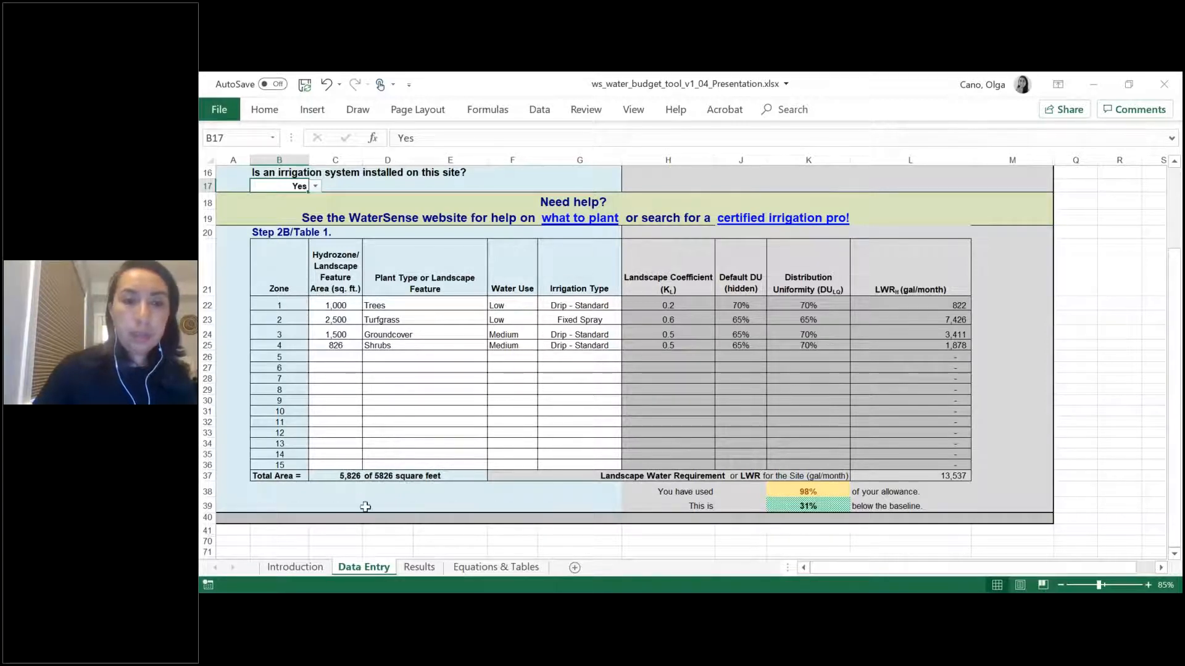
left_click(419, 568)
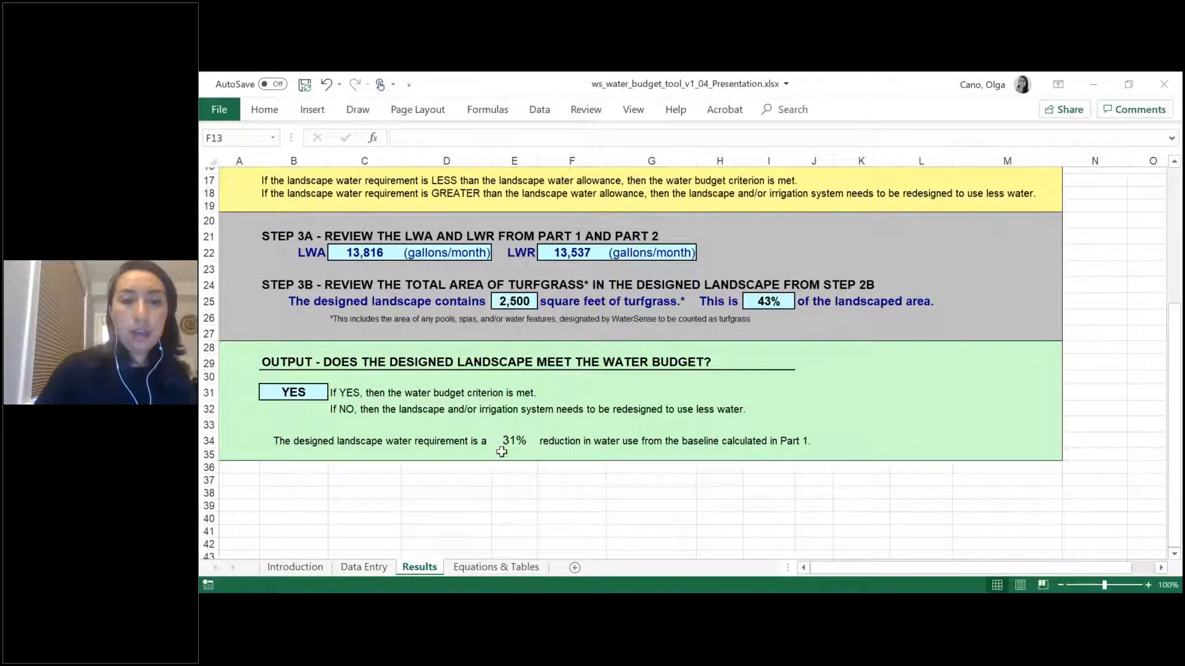
left_click(363, 566)
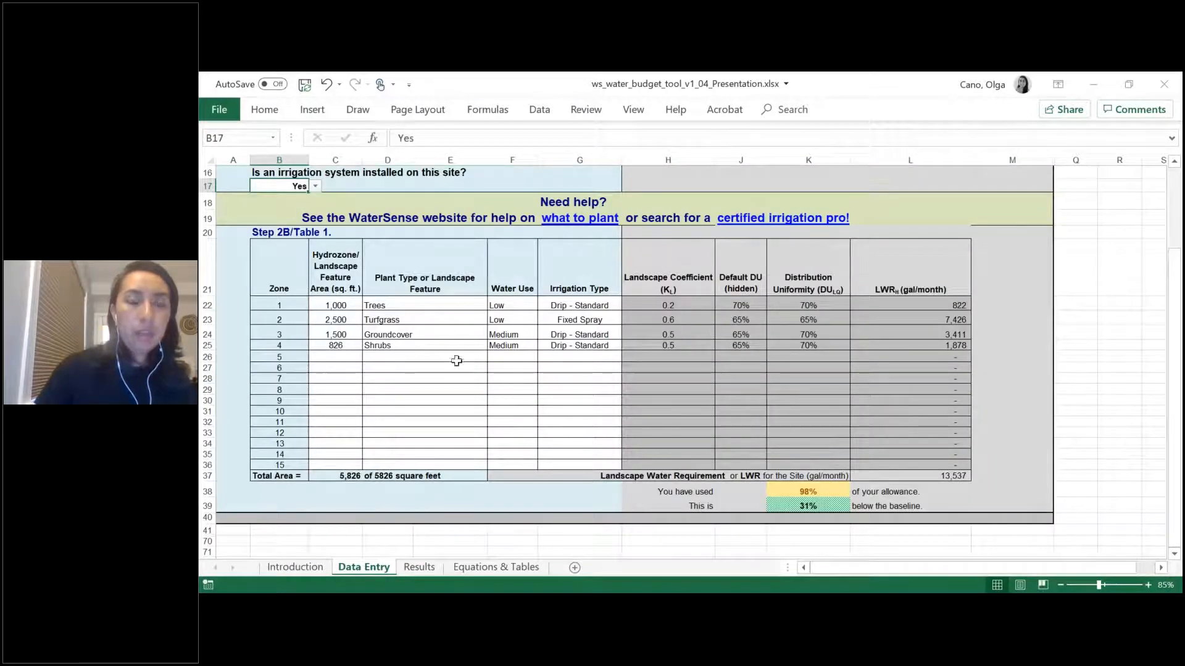
Step: Set the answer to whether an irrigation system is installed to No and check the outcome in the Results sheet
scroll(500, 399, "up", 5)
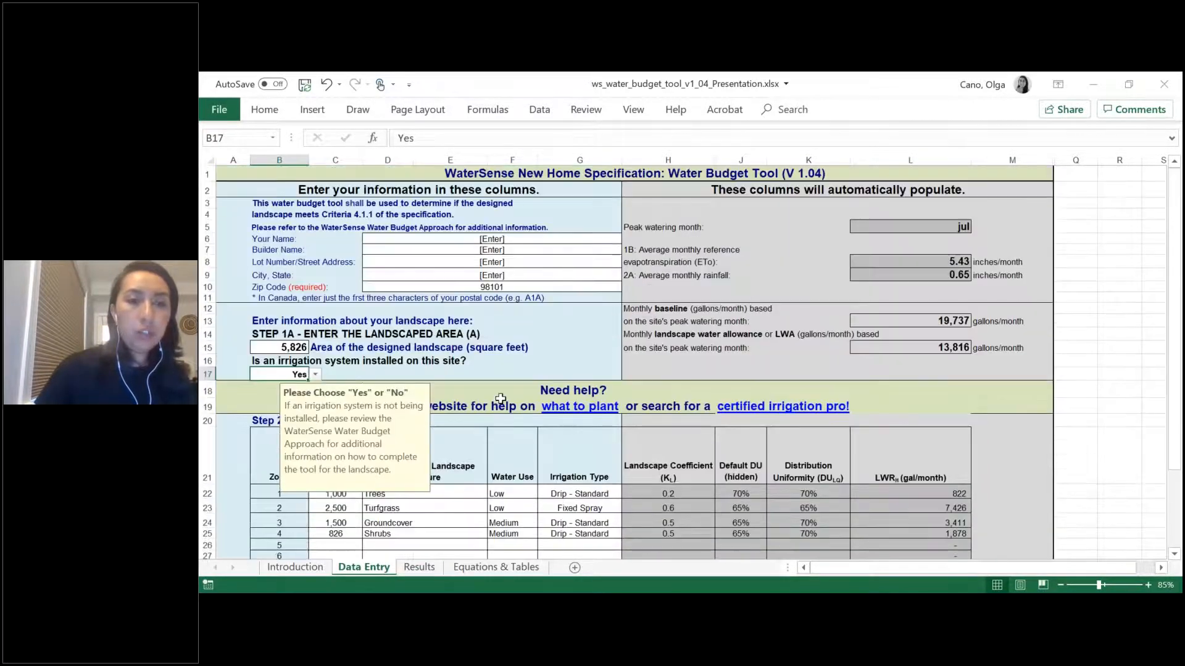
left_click(315, 374)
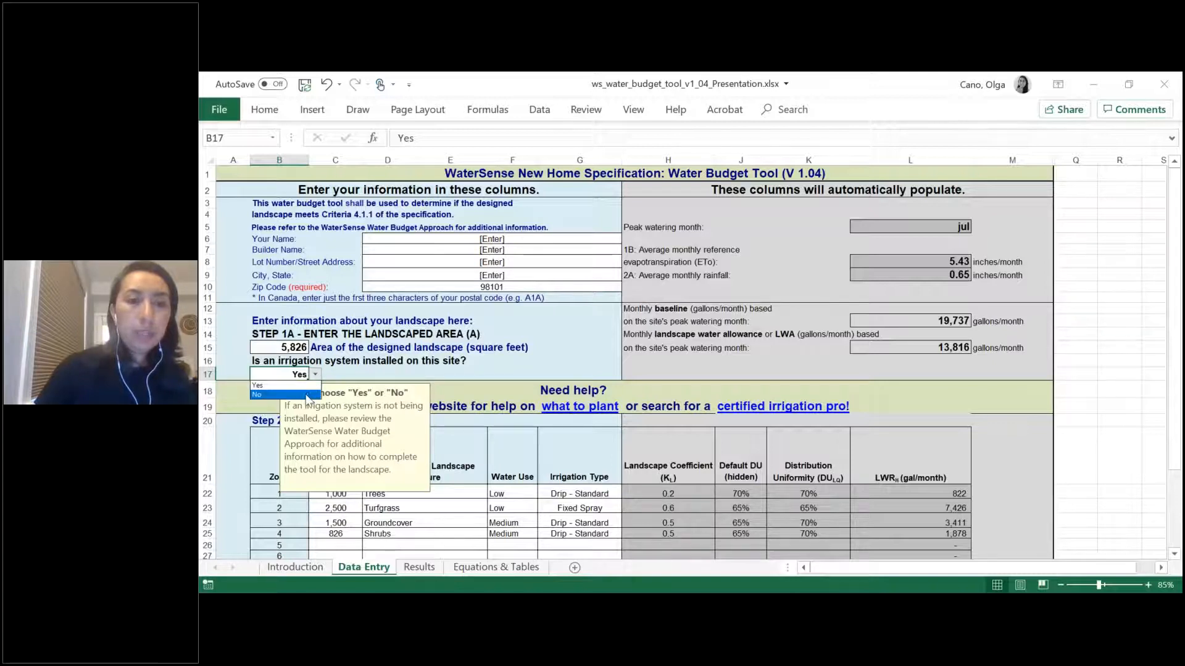
left_click(309, 395)
scroll(309, 395, "down", 5)
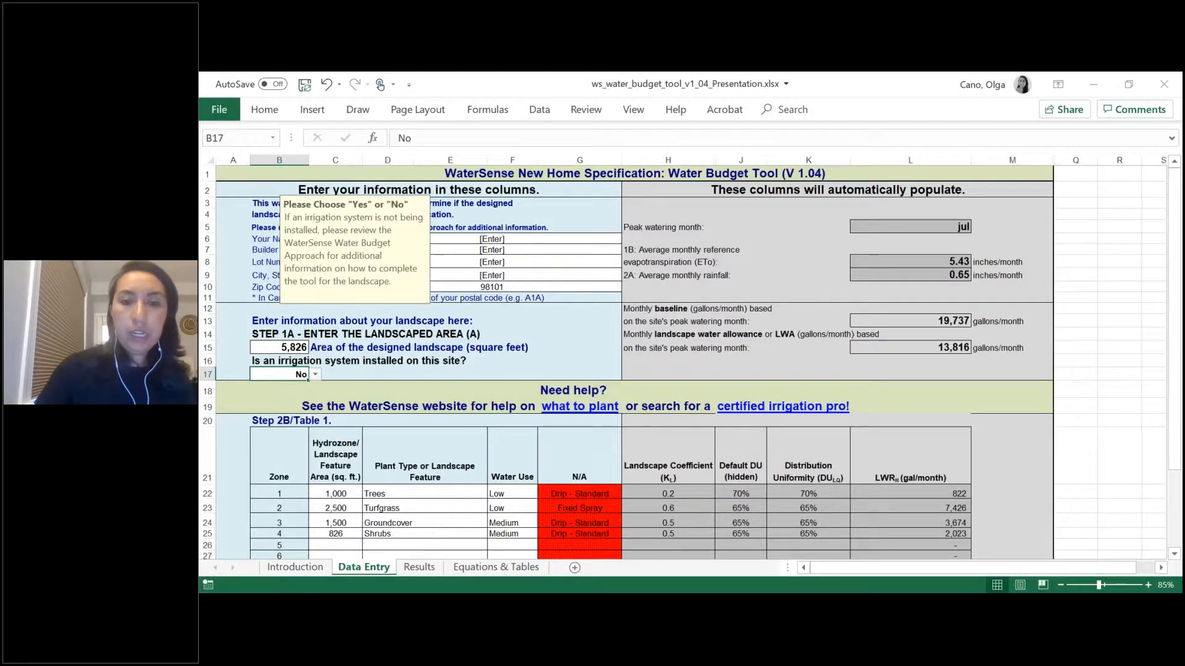
scroll(843, 507, "down", 1)
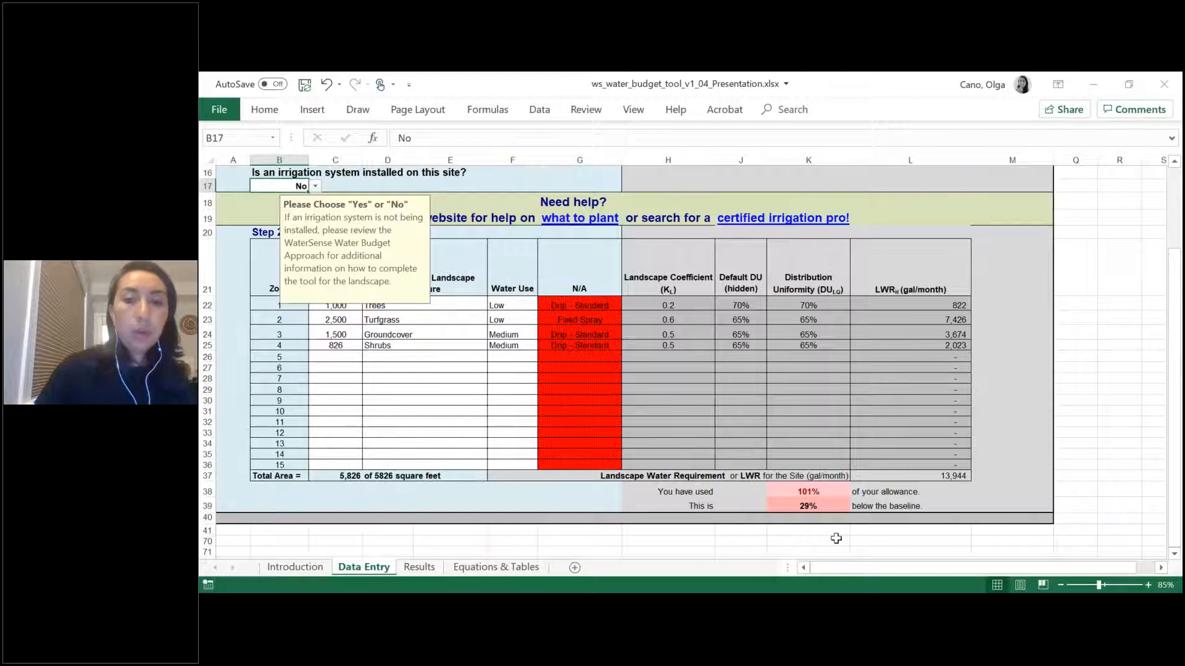
left_click(419, 567)
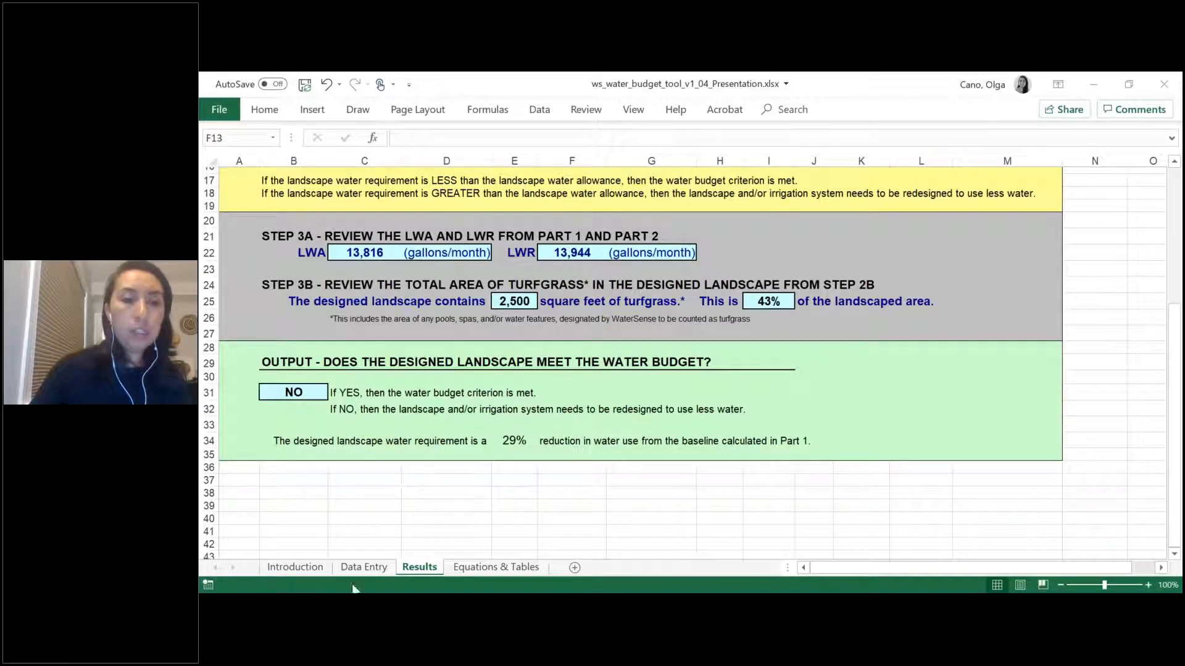
left_click(368, 571)
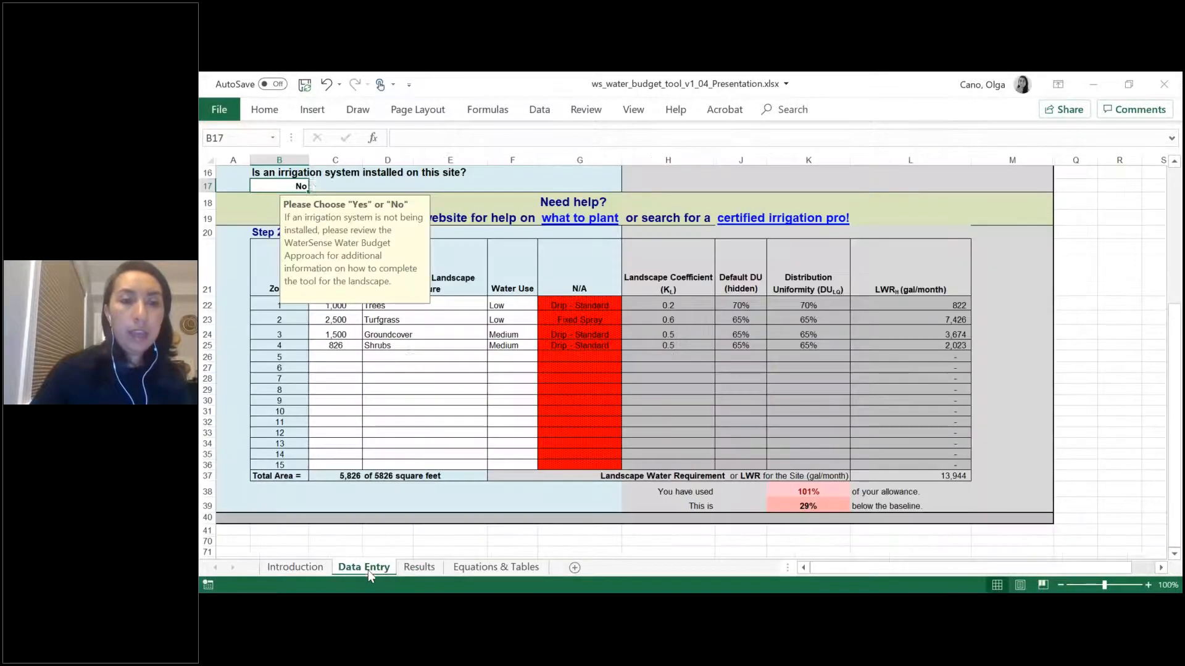
Step: Set the water use of the zone 3 Groundcover to Low in the Data Entry sheet
left_click(458, 332)
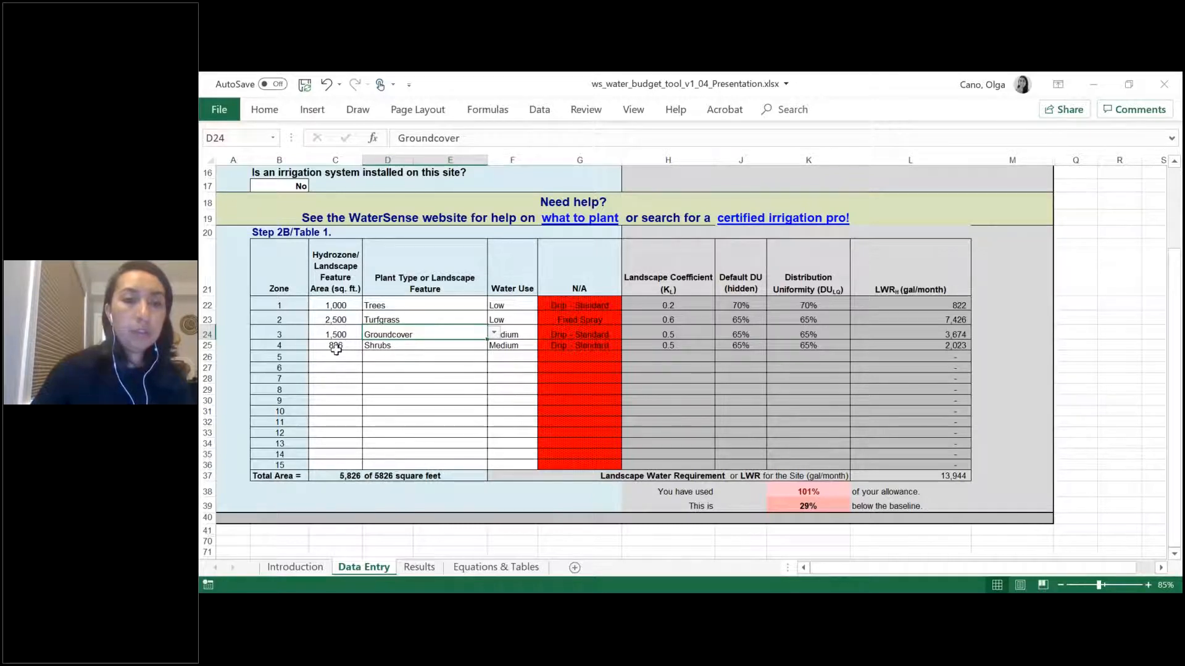
left_click(517, 337)
left_click(544, 333)
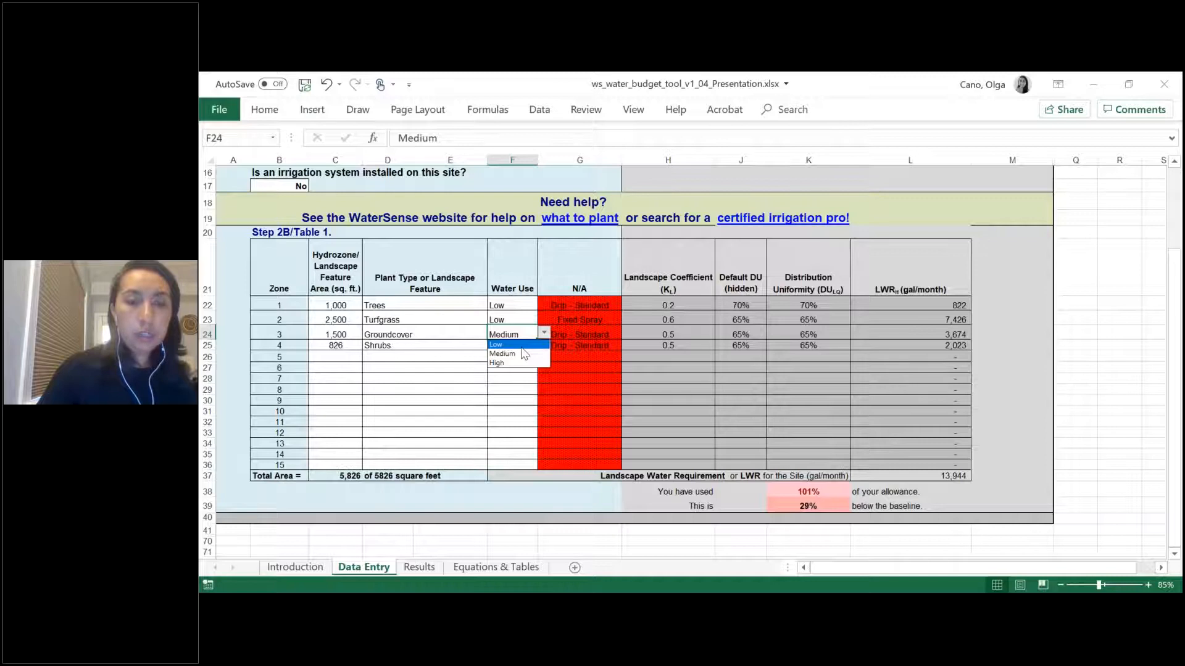
left_click(520, 345)
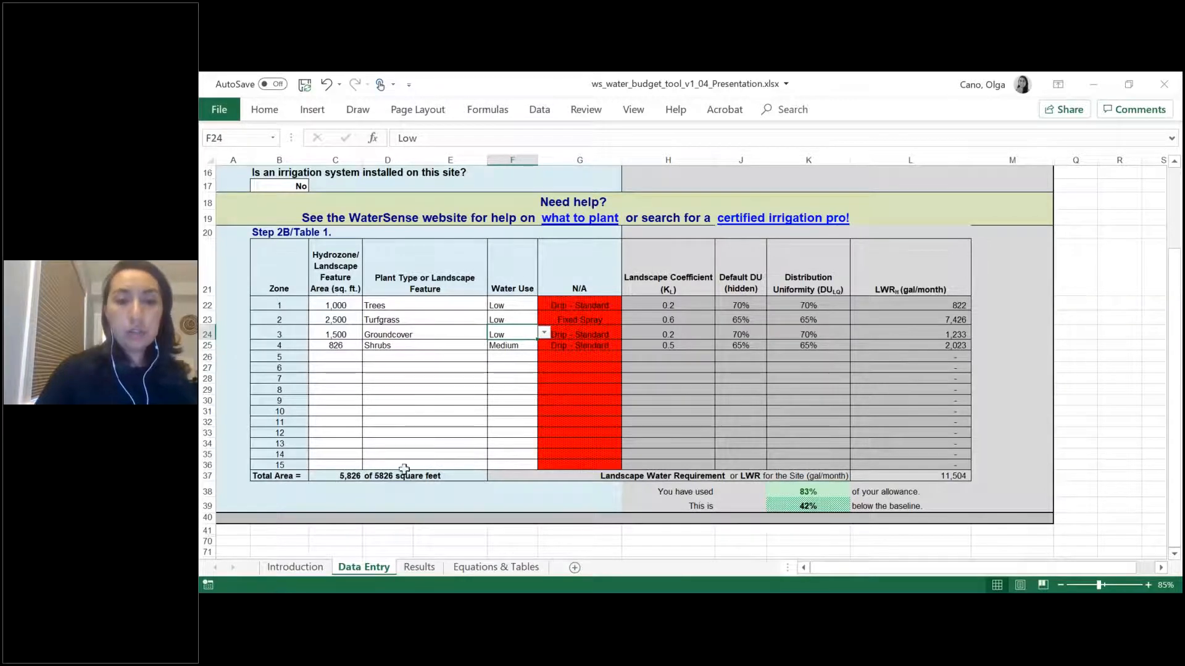
Step: Review the Results sheet for the low-water groundcover design, comparing it with the entries in the Data Entry sheet
left_click(420, 571)
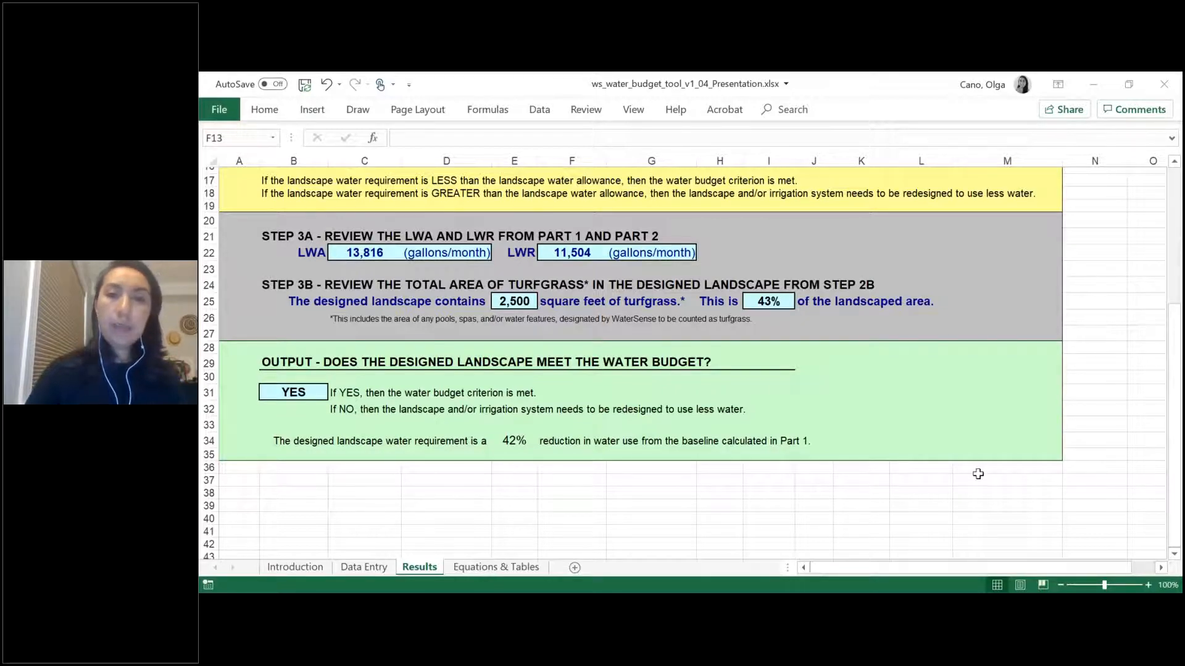
scroll(978, 474, "up", 5)
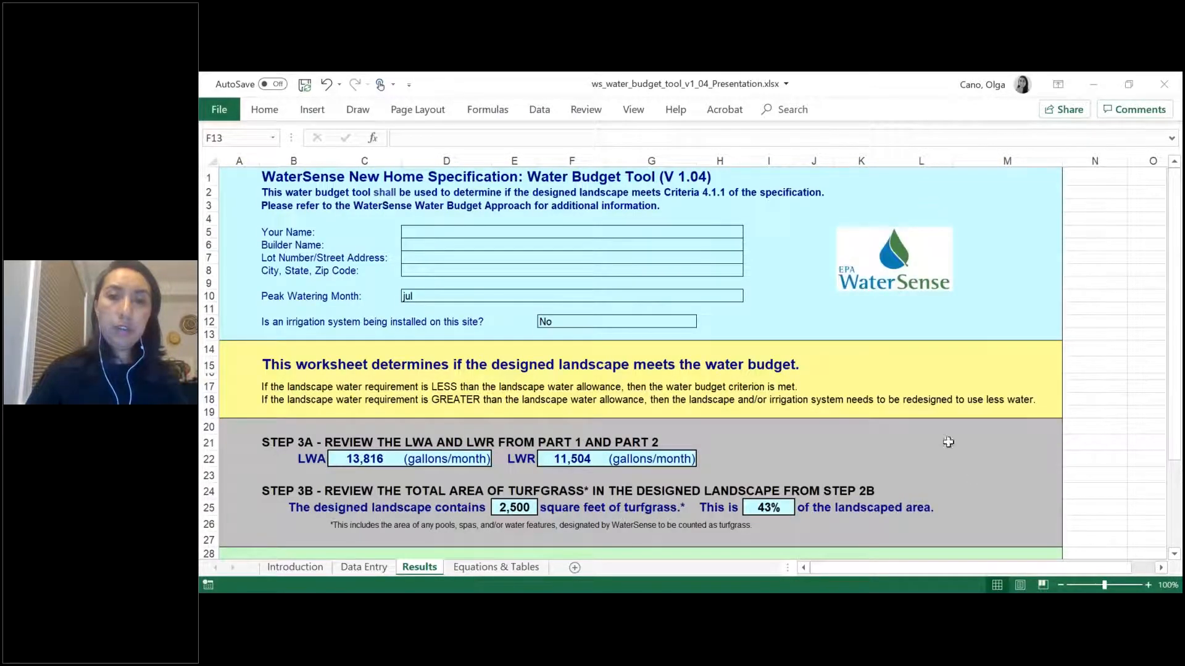
scroll(836, 472, "down", 5)
scroll(837, 478, "up", 5)
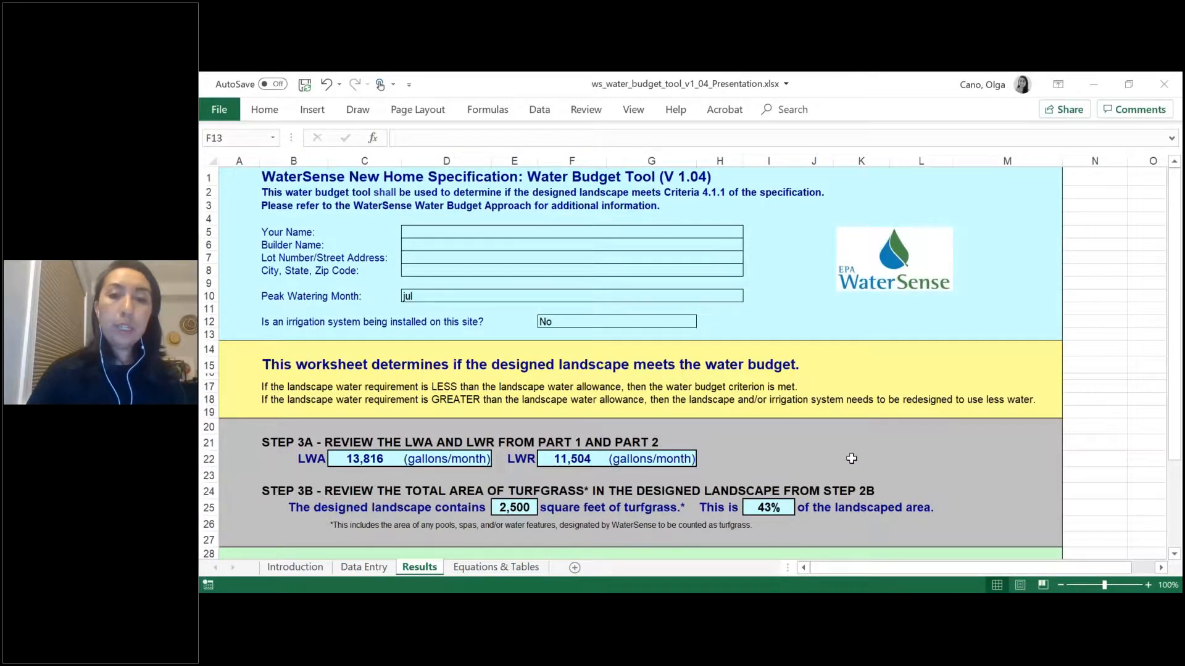
scroll(852, 458, "down", 5)
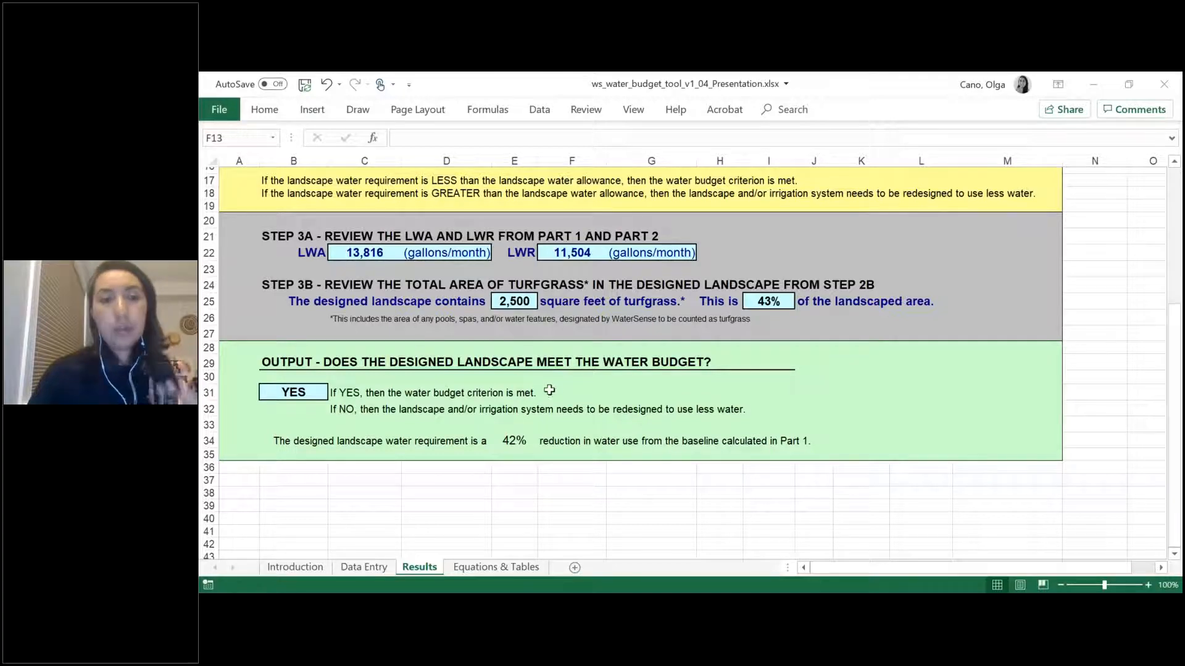
left_click(366, 566)
scroll(438, 393, "up", 5)
scroll(438, 393, "down", 5)
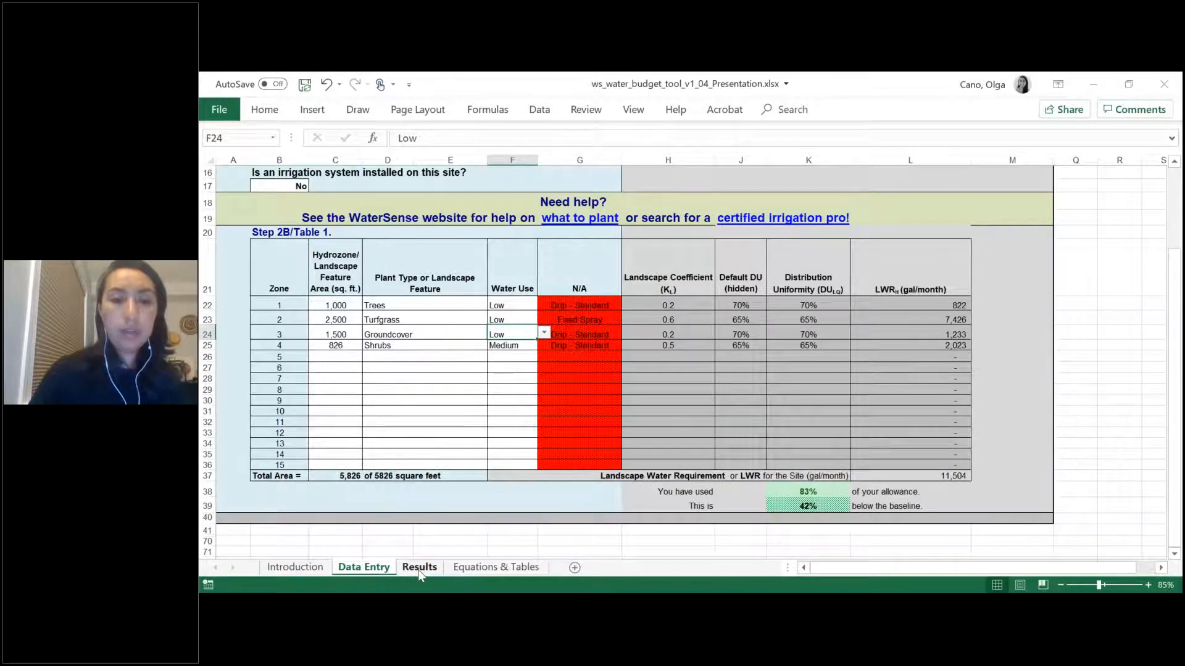
left_click(419, 567)
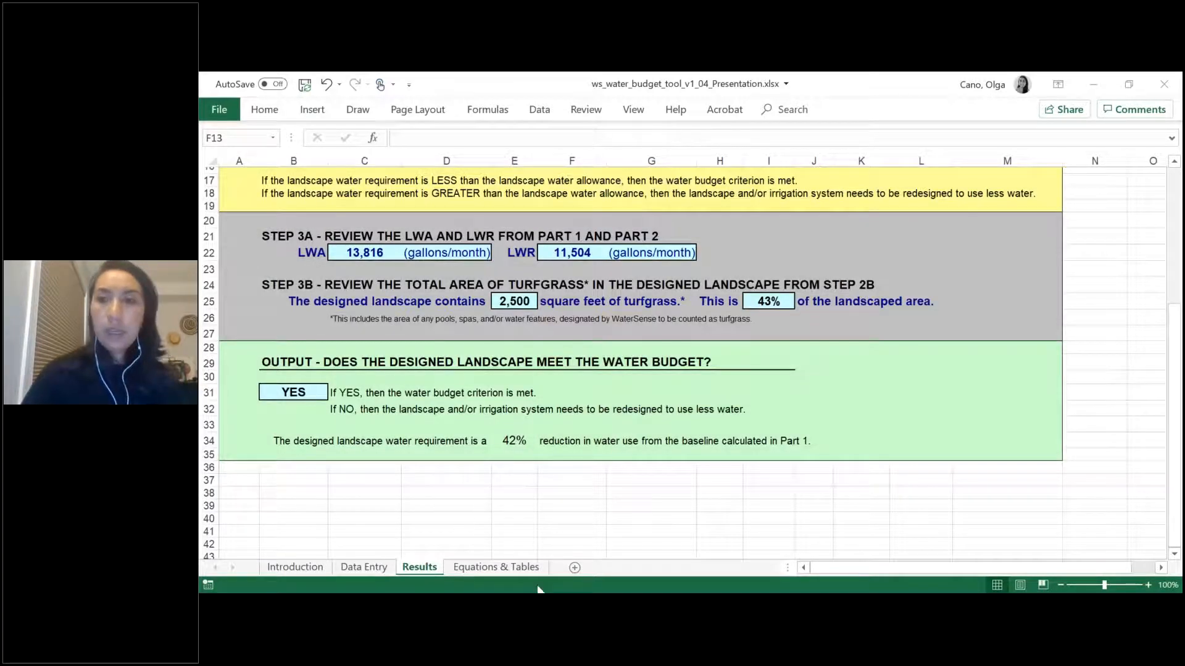
Step: Switch to the PowerPoint presentation, start the slide show and advance through the Typical Home Design slides to the Simulations section
key("alt+Tab")
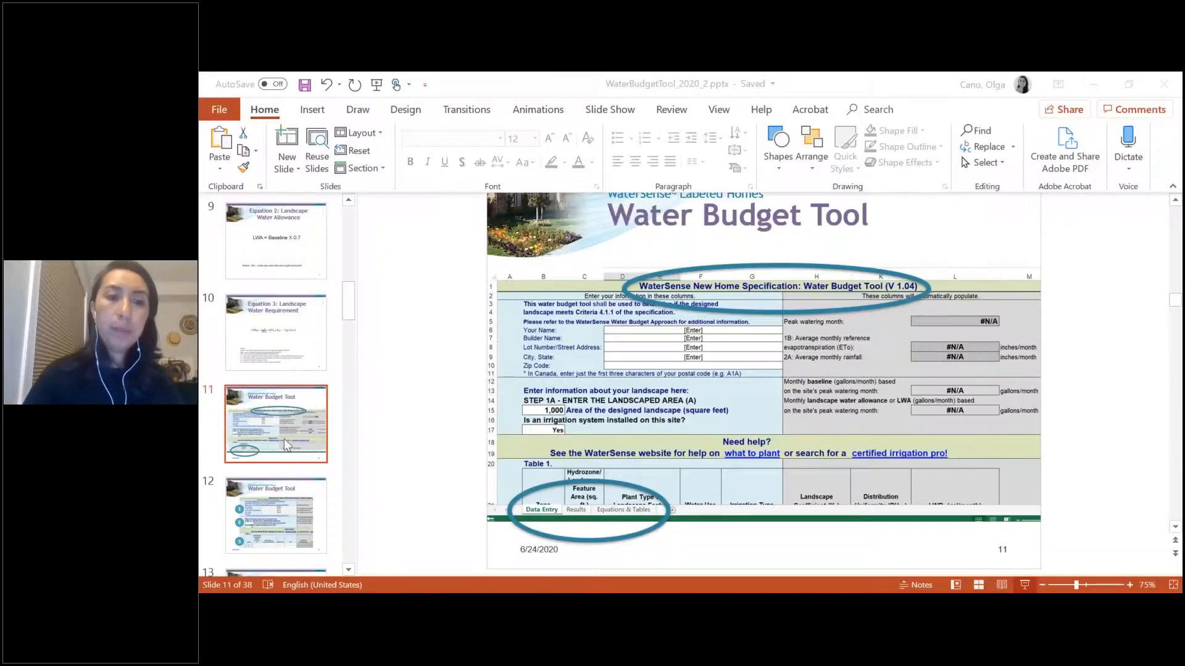
left_click(284, 439)
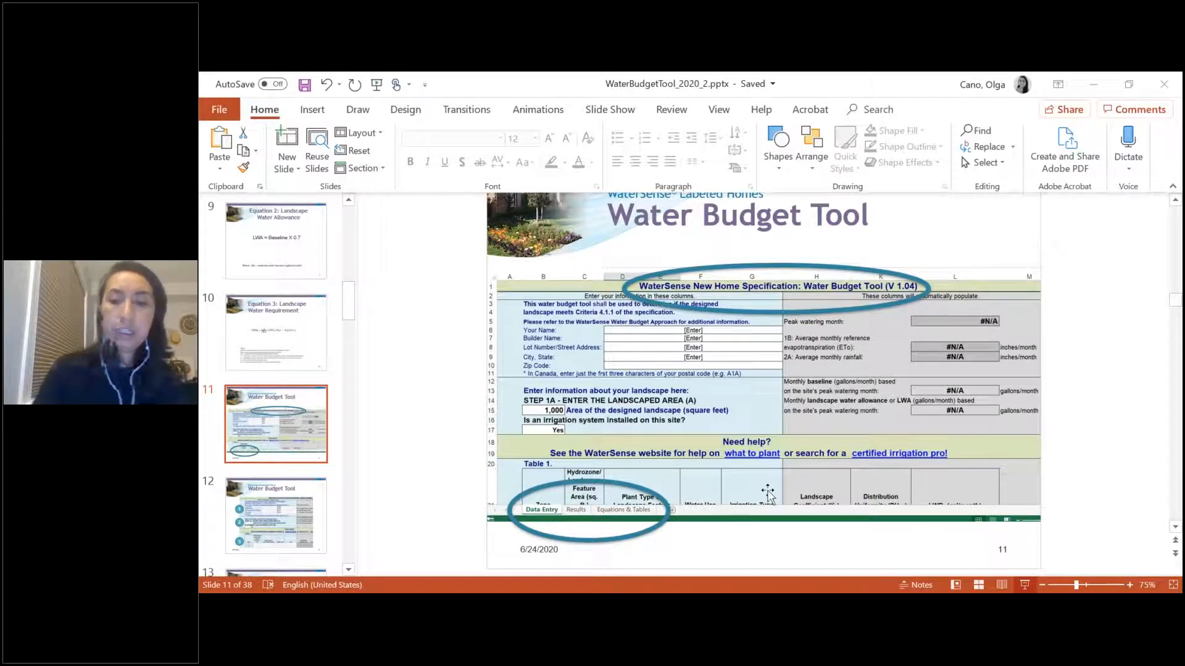
scroll(768, 493, "down", 1)
scroll(767, 494, "down", 1)
scroll(768, 493, "down", 1)
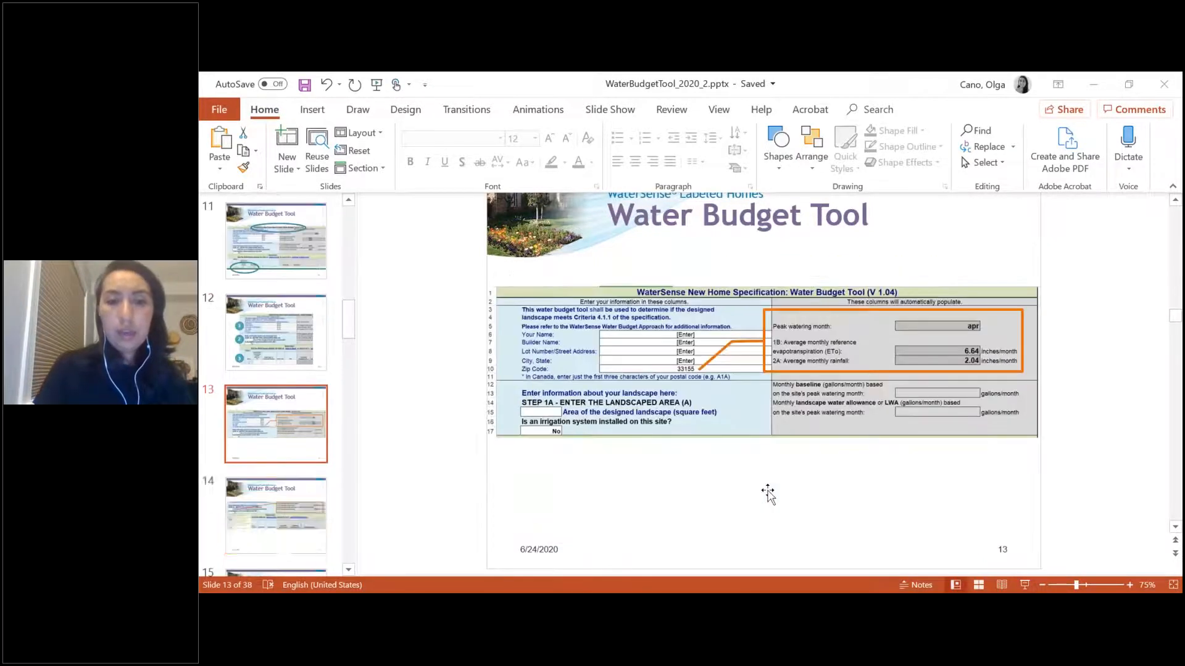
left_click(1025, 586)
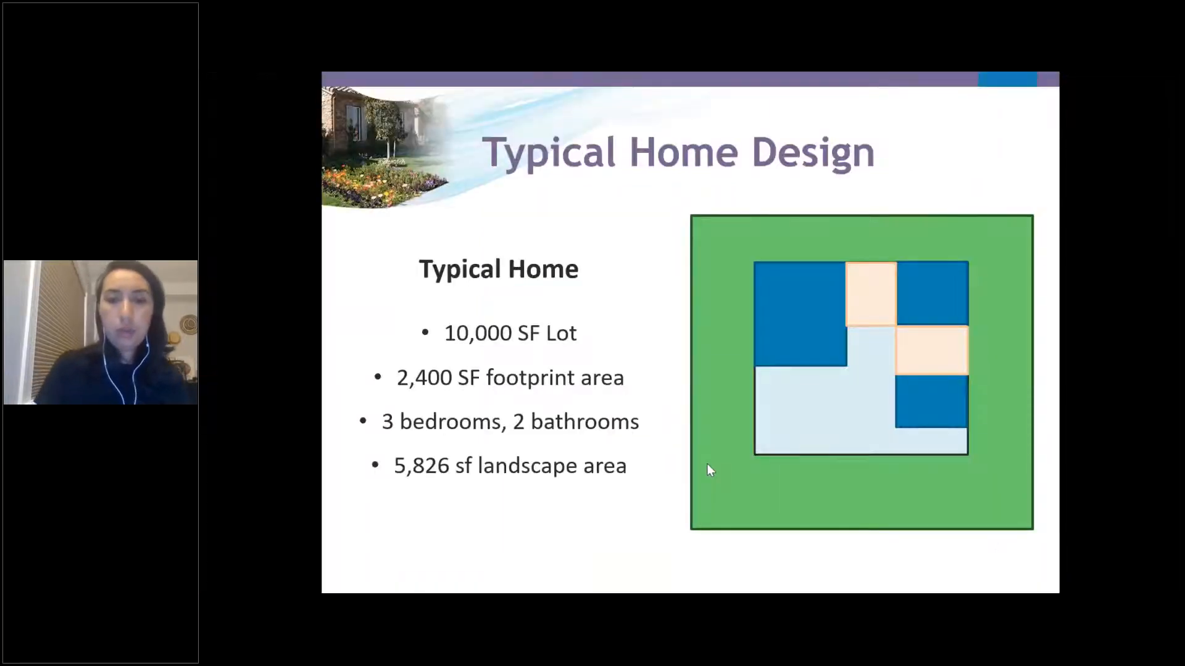
scroll(707, 464, "down", 4)
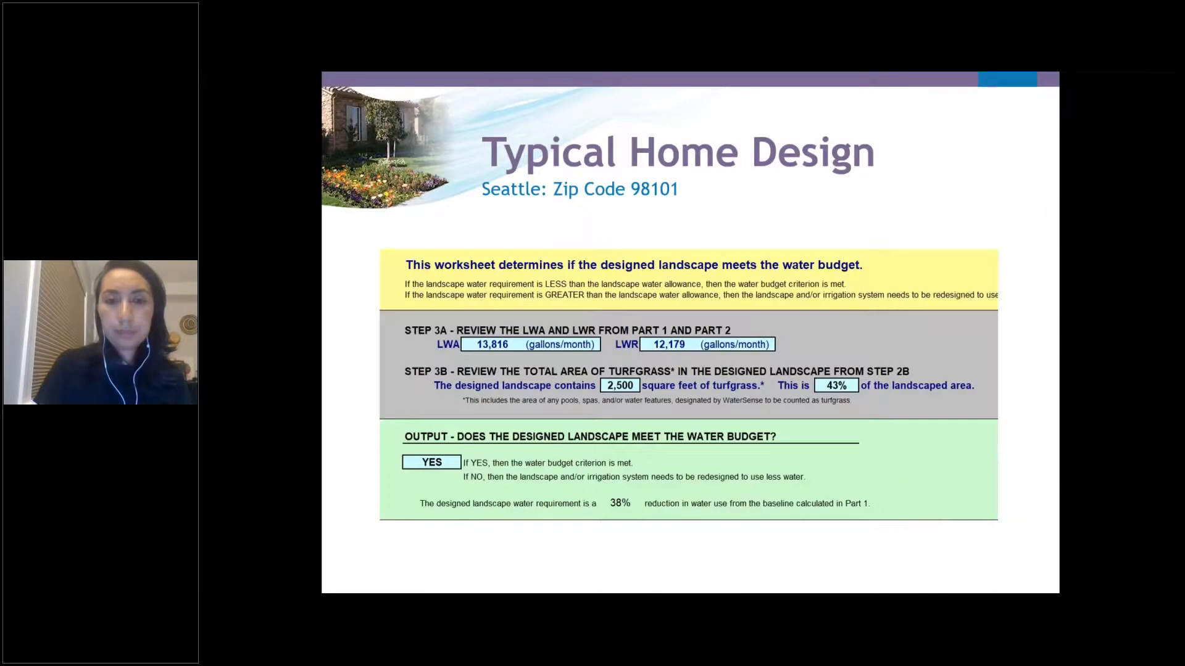
scroll(690, 333, "down", 2)
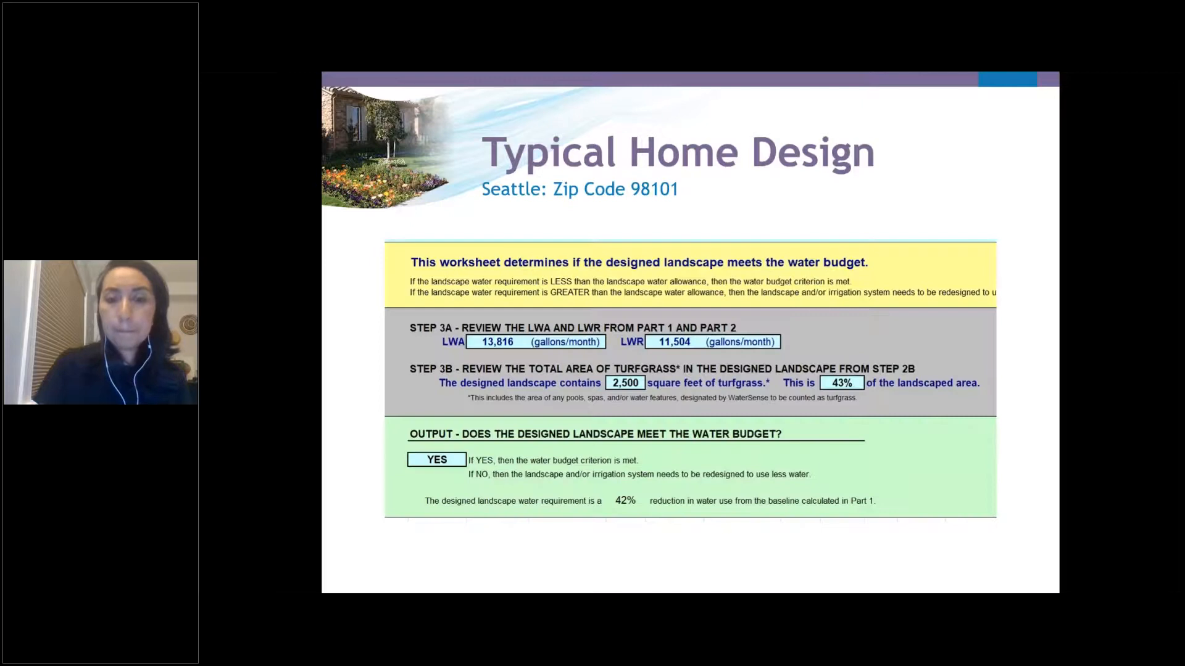
scroll(690, 333, "down", 1)
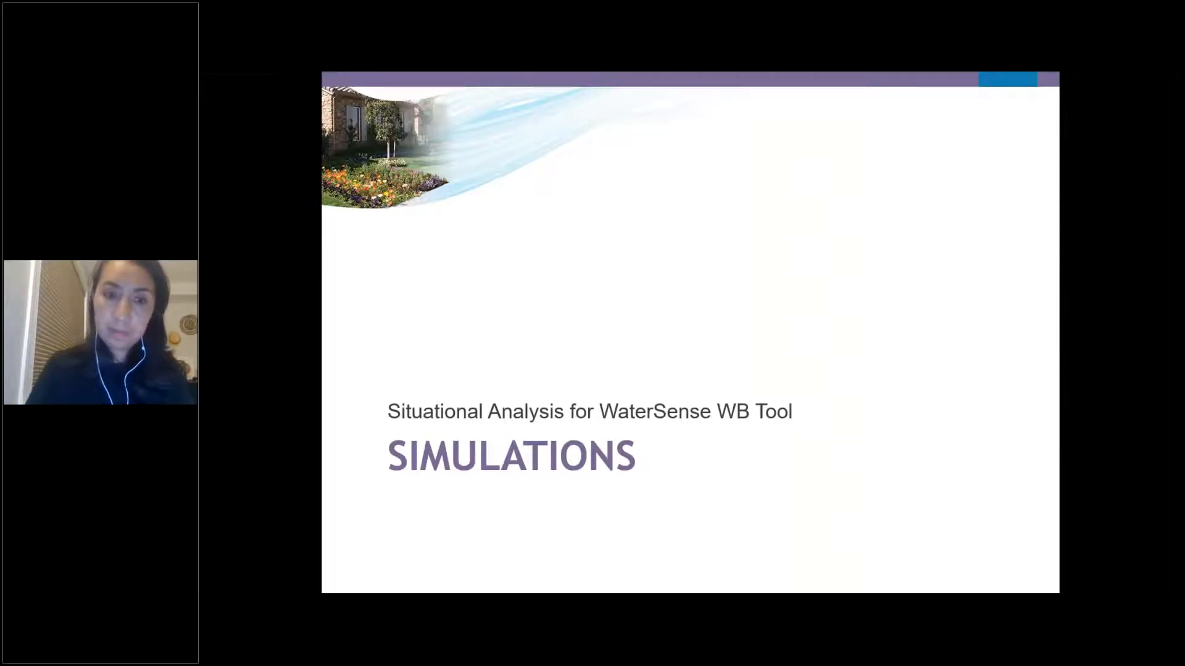
key("Right")
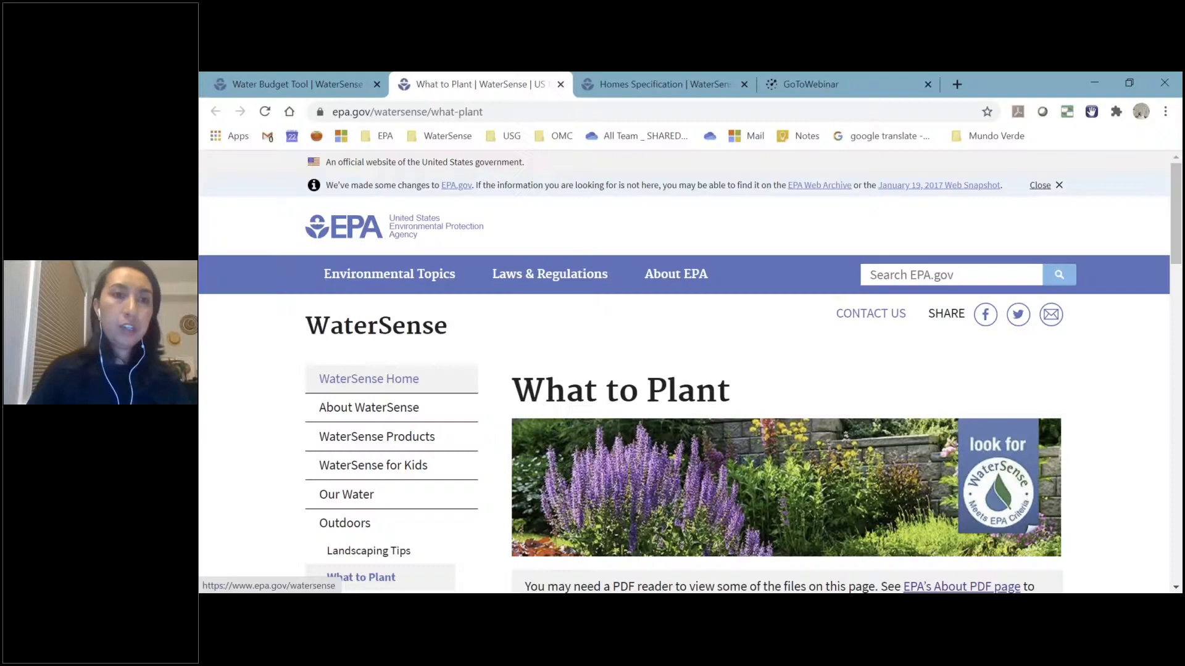
Step: In the browser, look over the WaterSense Homes Specification, What to Plant and Water Budget Tool pages, including the help documents for the tool
left_click(309, 85)
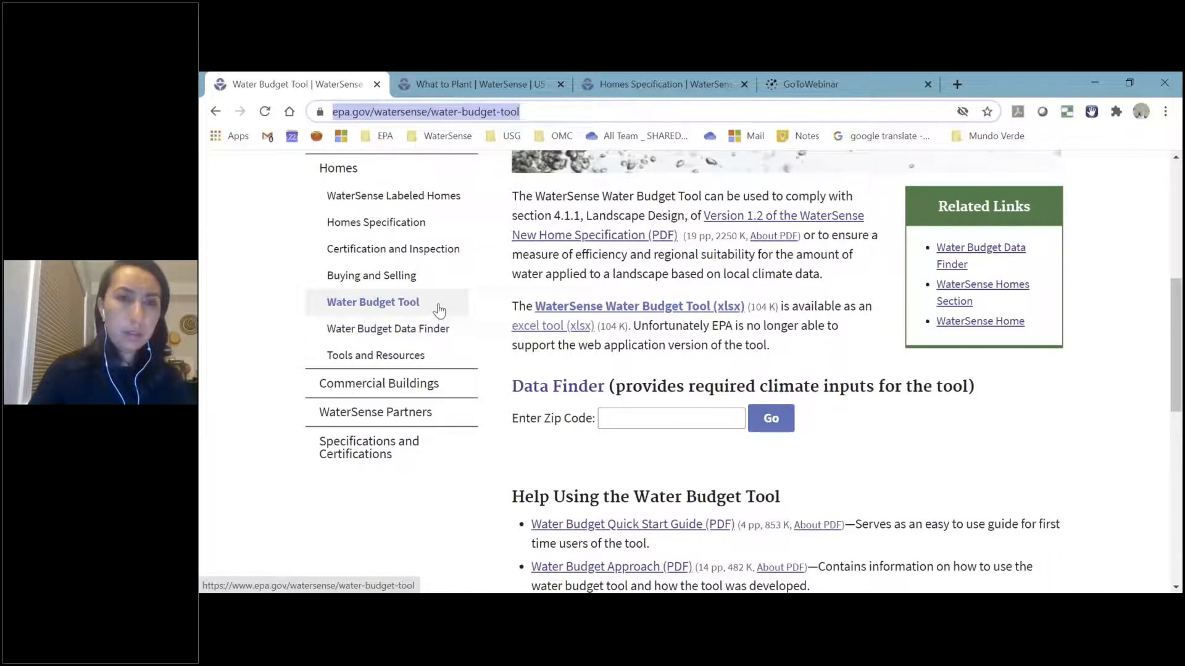
left_click(658, 82)
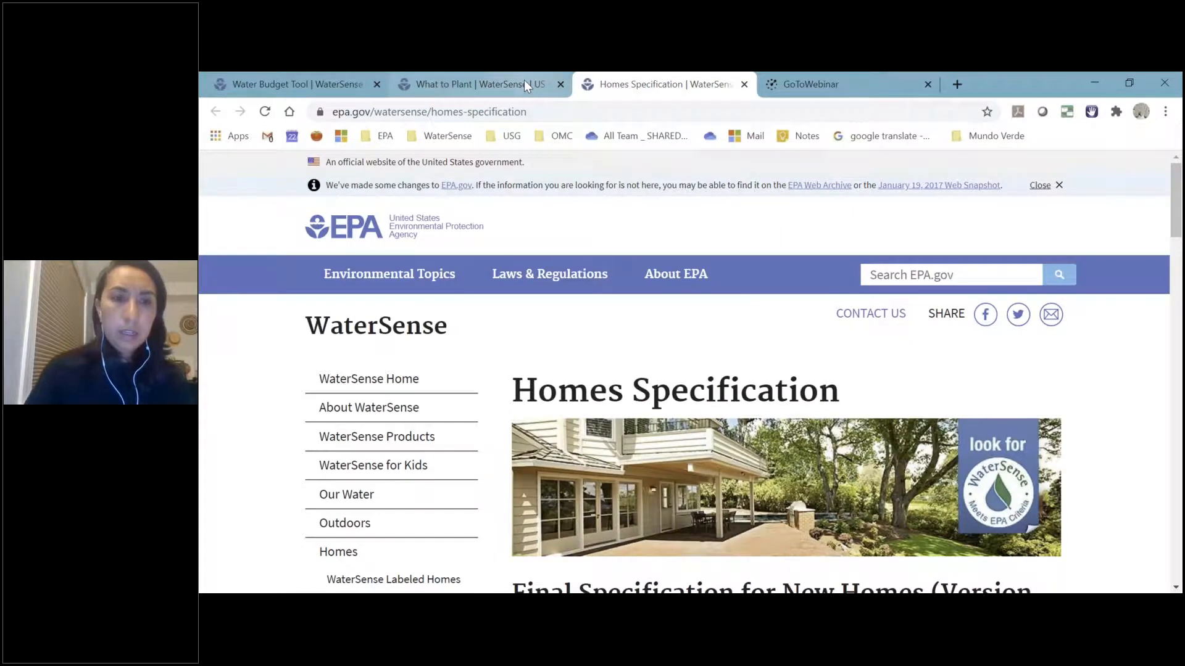
left_click(524, 82)
left_click(298, 82)
scroll(709, 458, "down", 5)
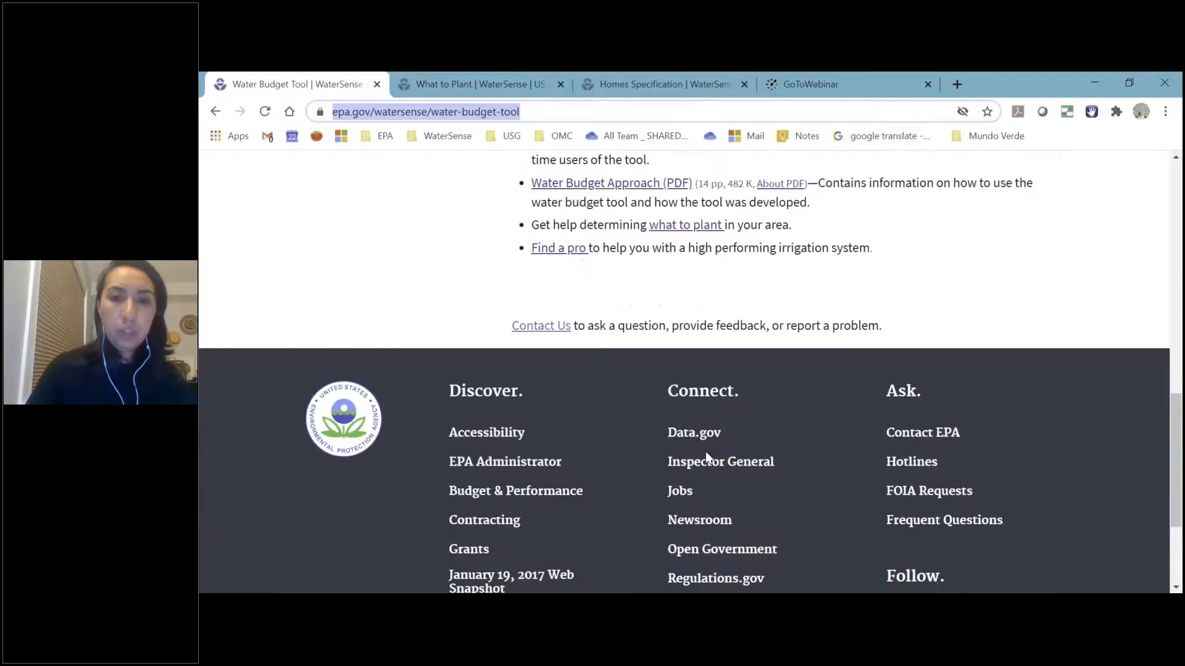
scroll(716, 460, "up", 5)
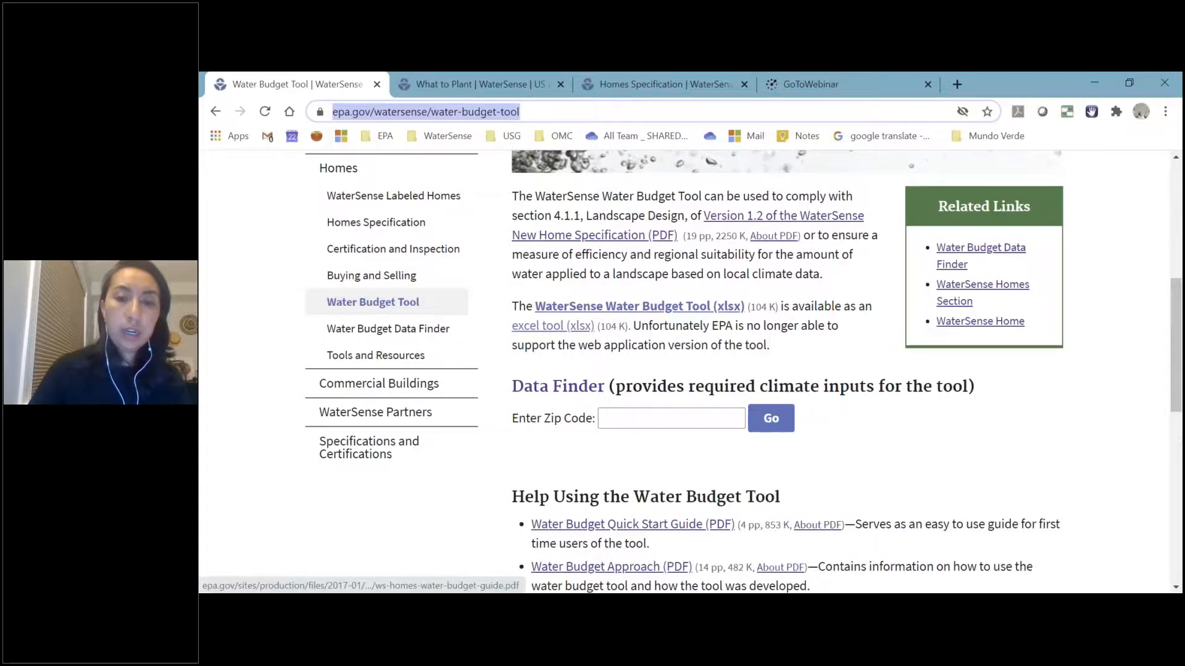
left_click(754, 520)
scroll(754, 521, "down", 3)
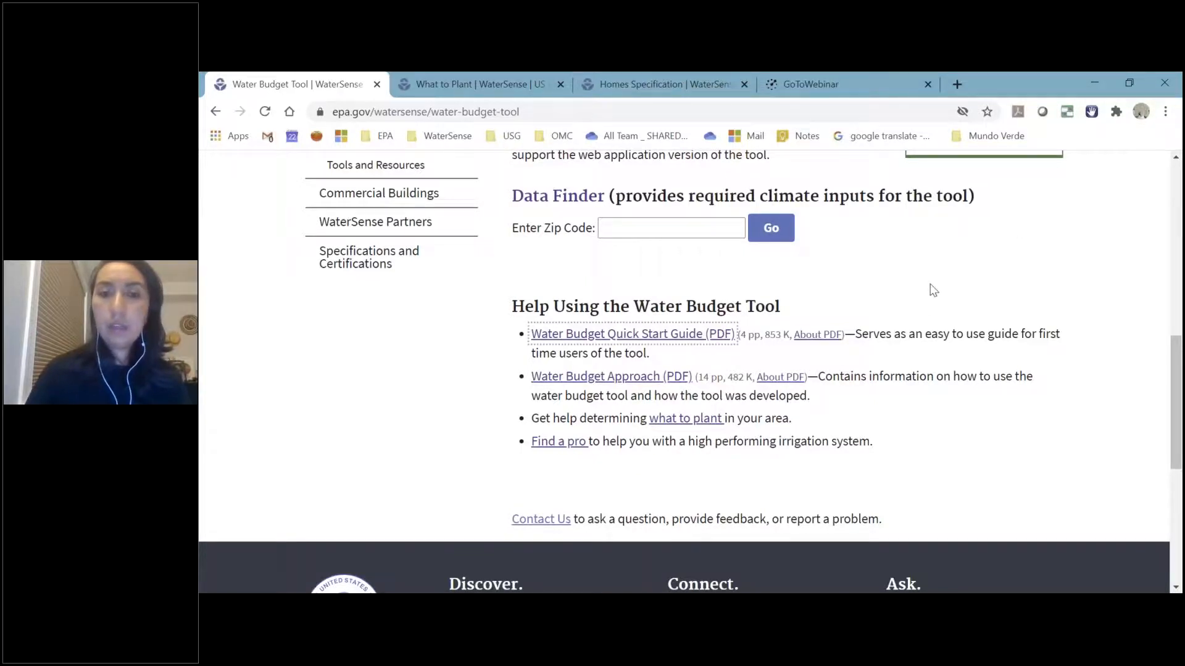
left_click(1018, 226)
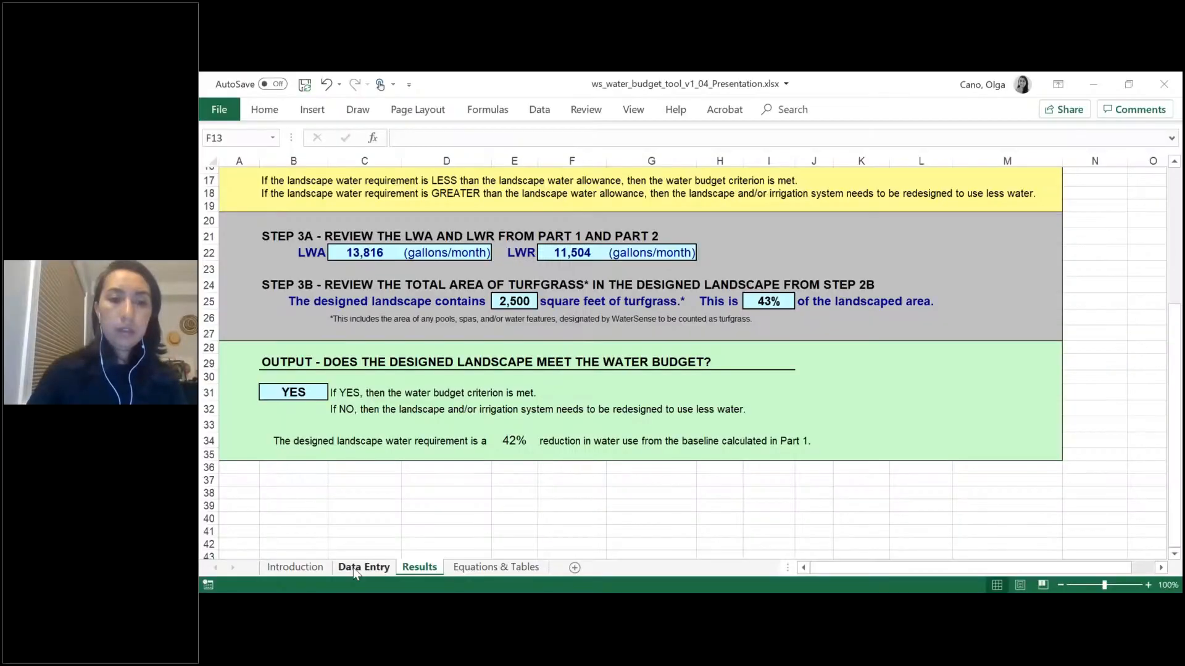
Step: In the Excel workbook's Data Entry sheet, change the zone 3 landscape feature to Permeable Hardscape
left_click(354, 569)
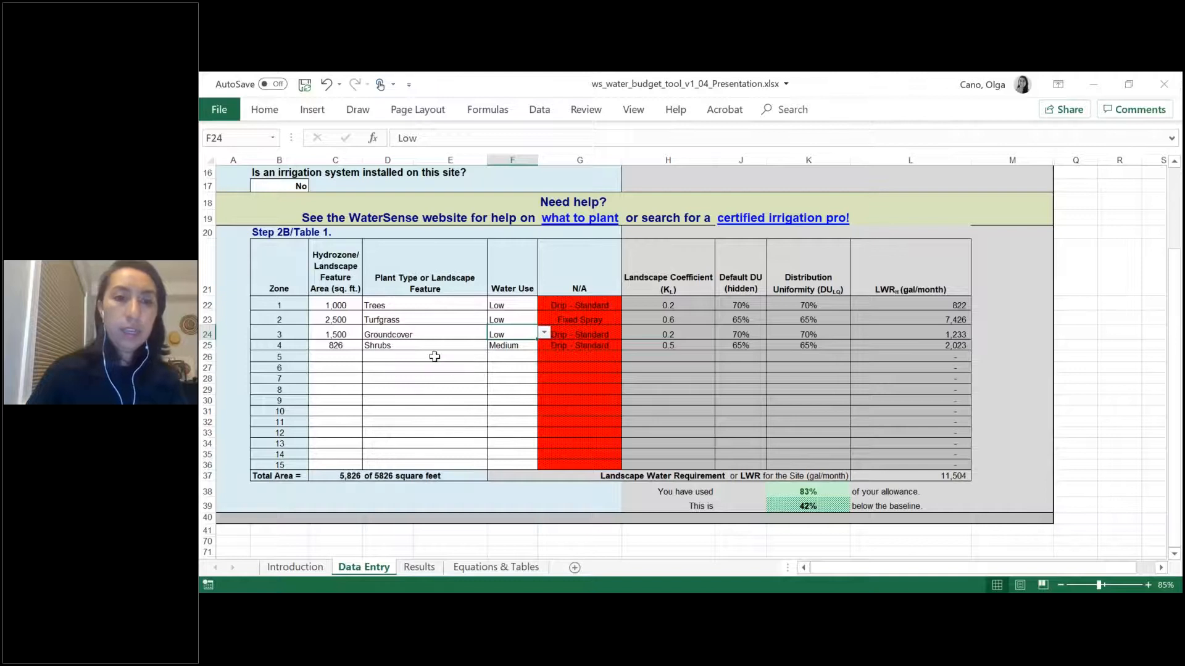
left_click(419, 335)
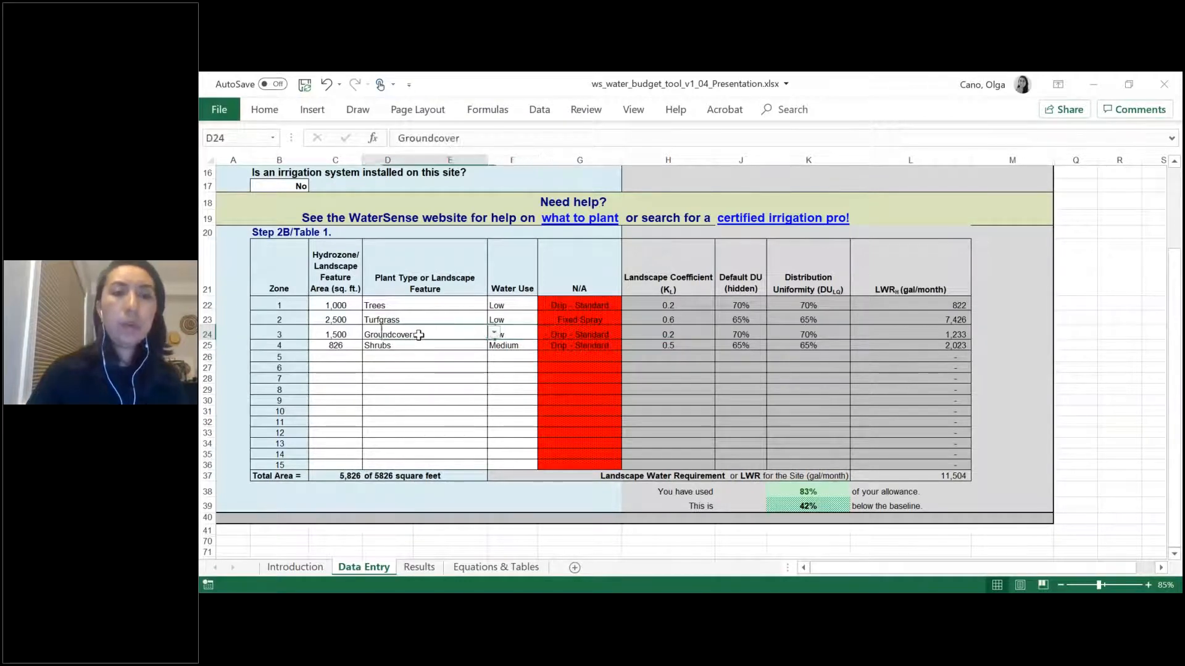
left_click(494, 334)
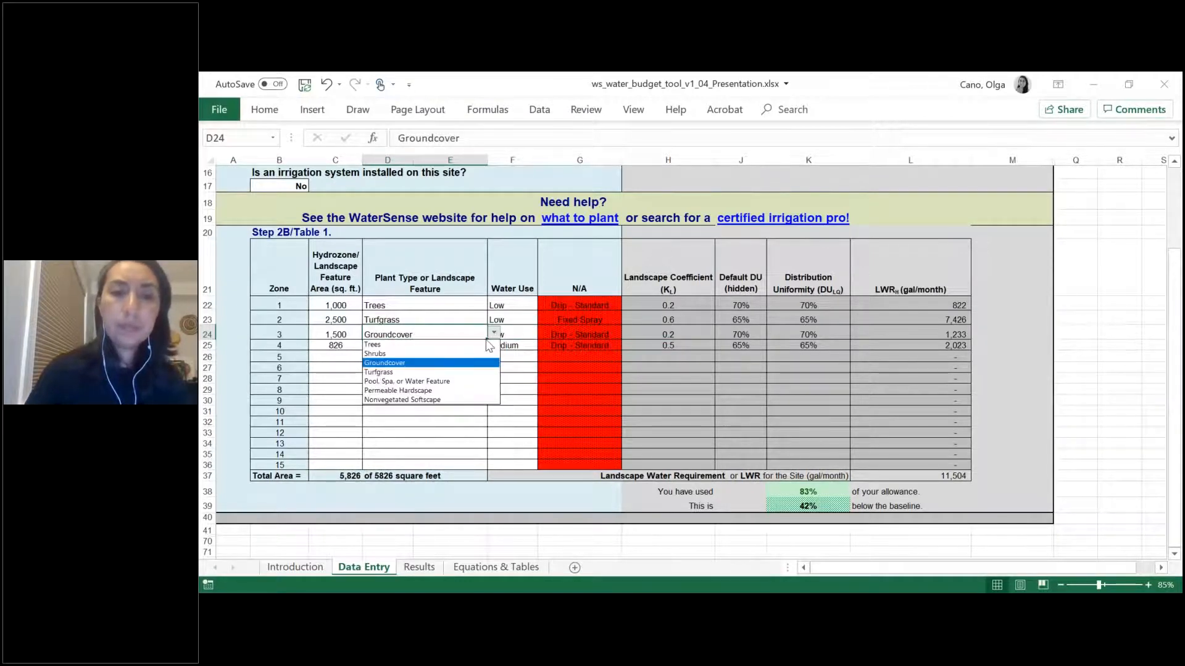
left_click(432, 391)
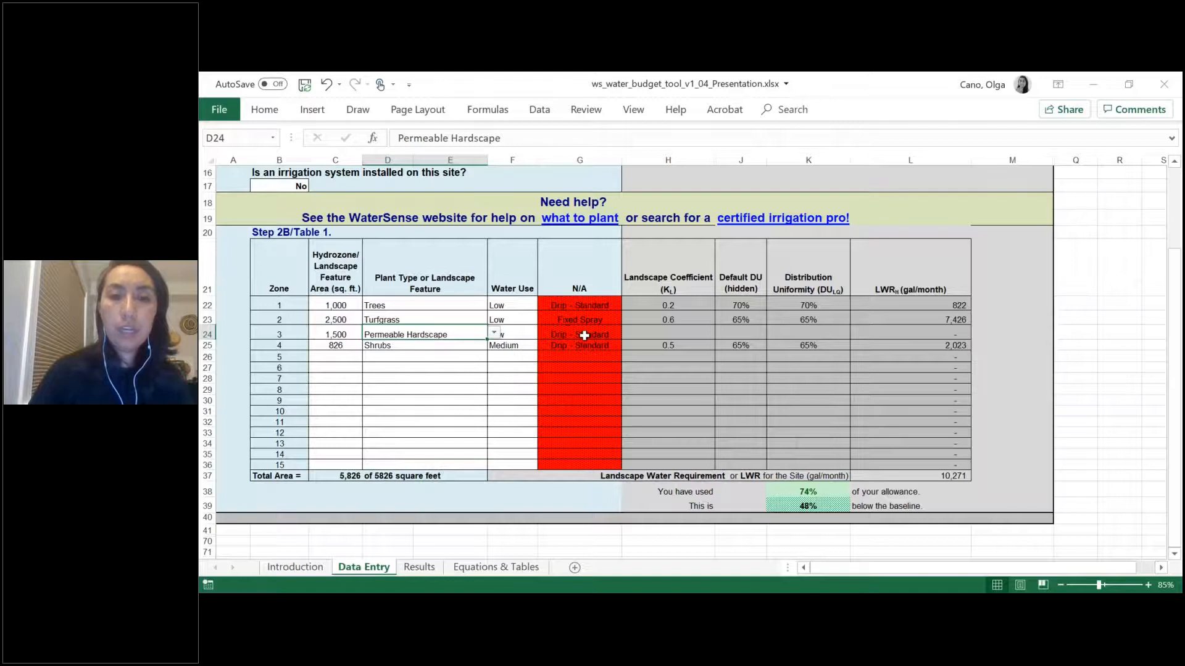
Step: Set the answer to whether an irrigation system is installed on the site back to Yes
left_click(278, 186)
left_click(315, 186)
left_click(301, 198)
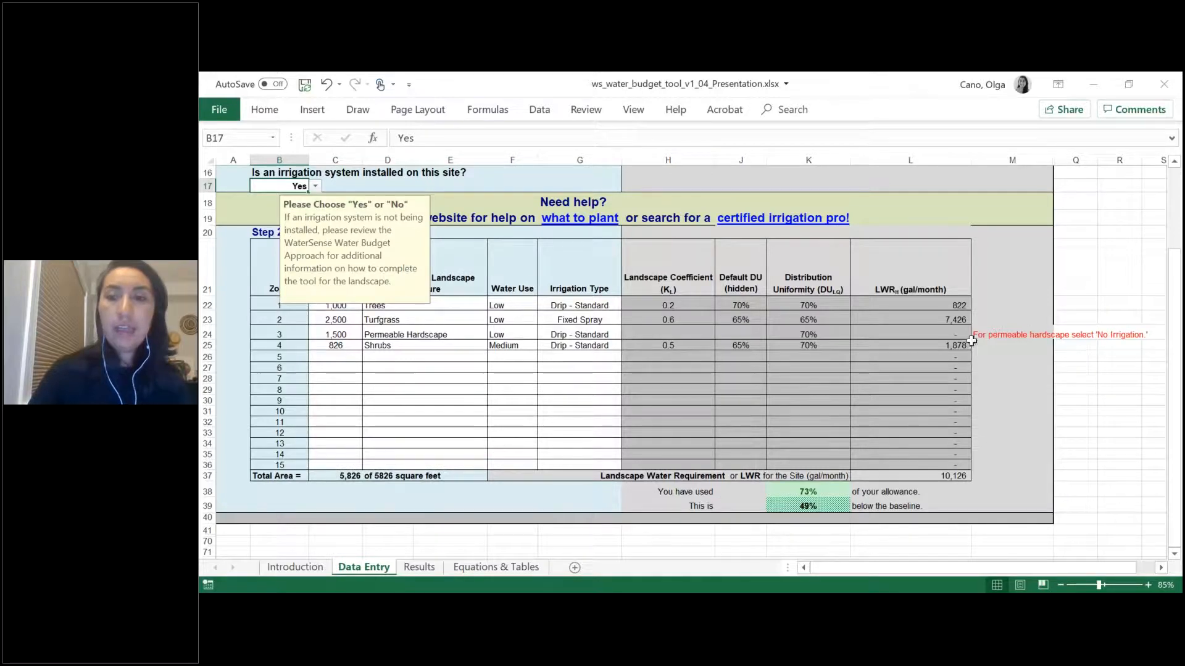
Step: Set the irrigation type of the zone 3 permeable hardscape to No Irrigation
left_click(558, 336)
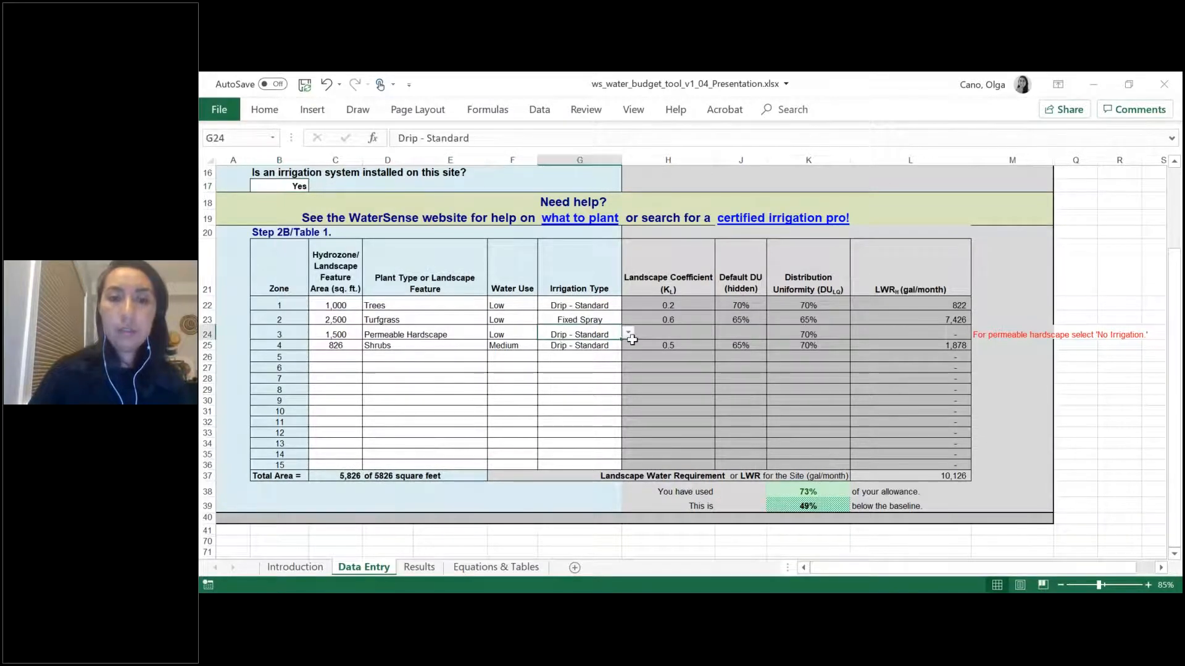
left_click(628, 333)
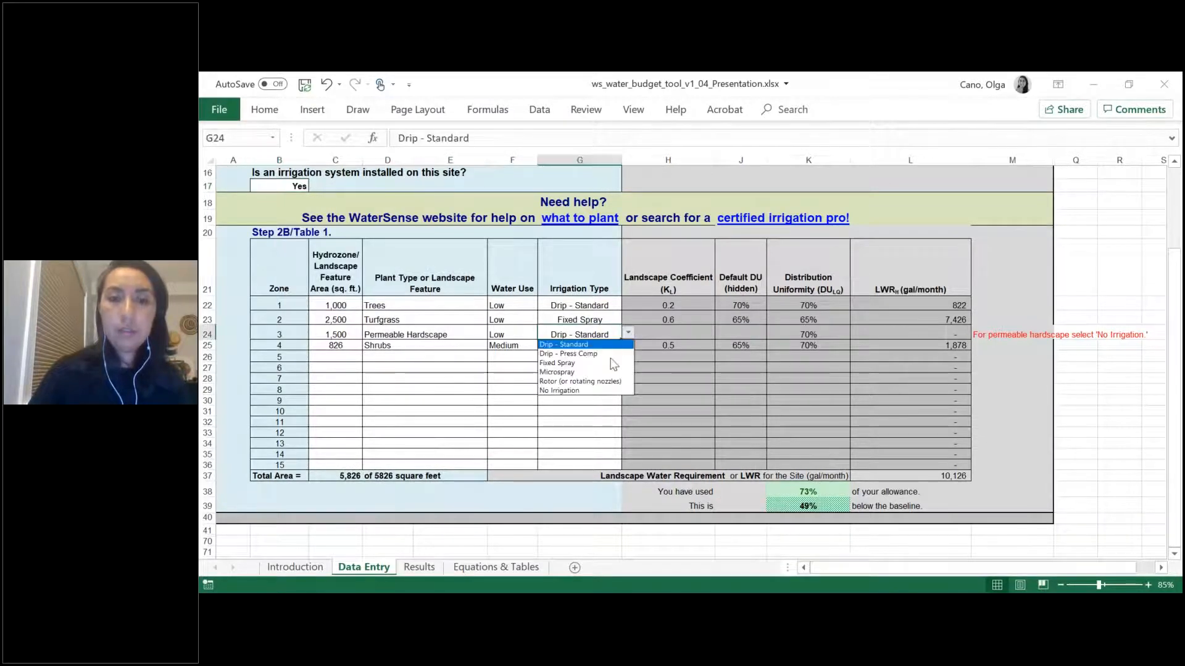
left_click(591, 391)
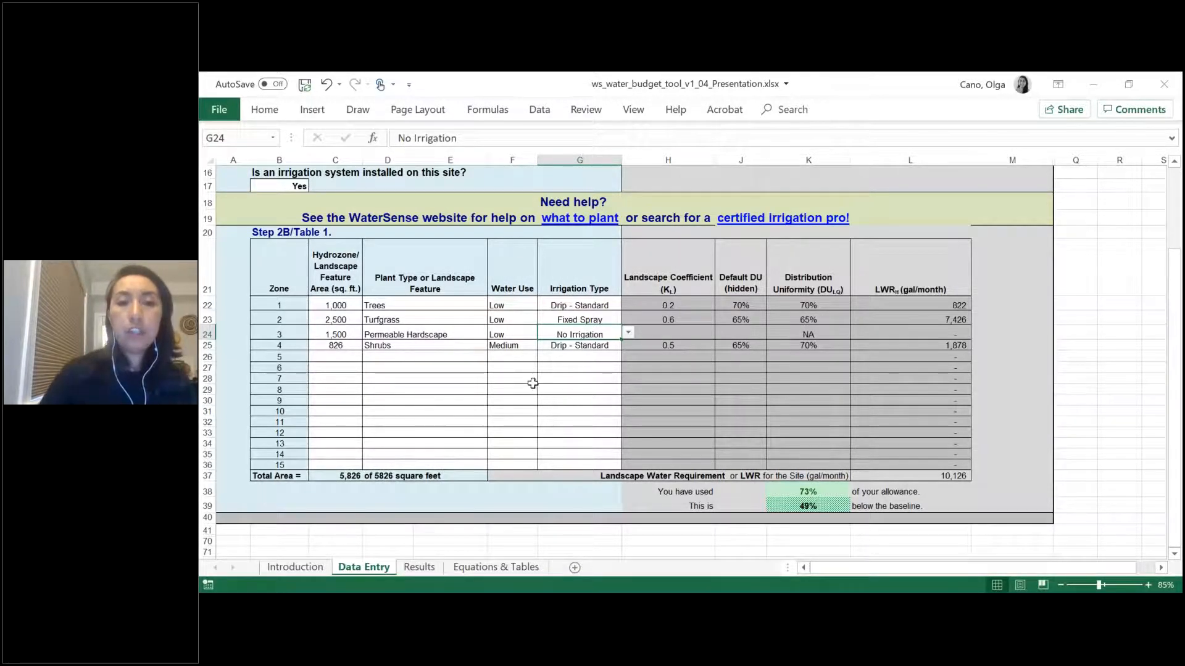
left_click(466, 336)
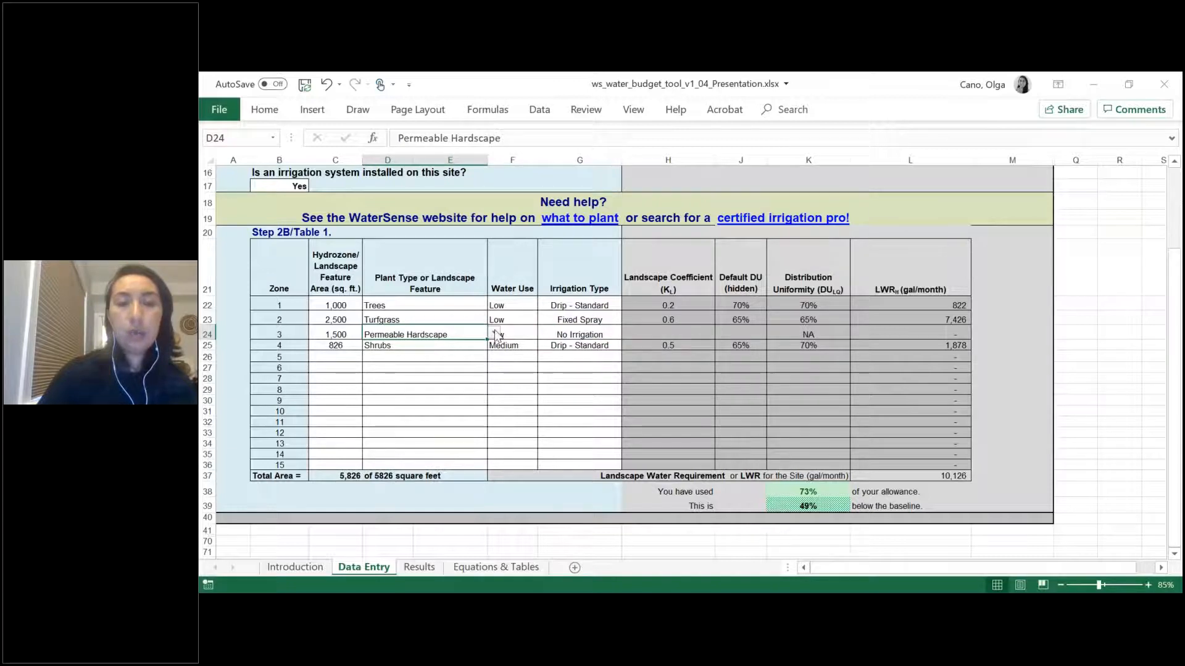
left_click(494, 334)
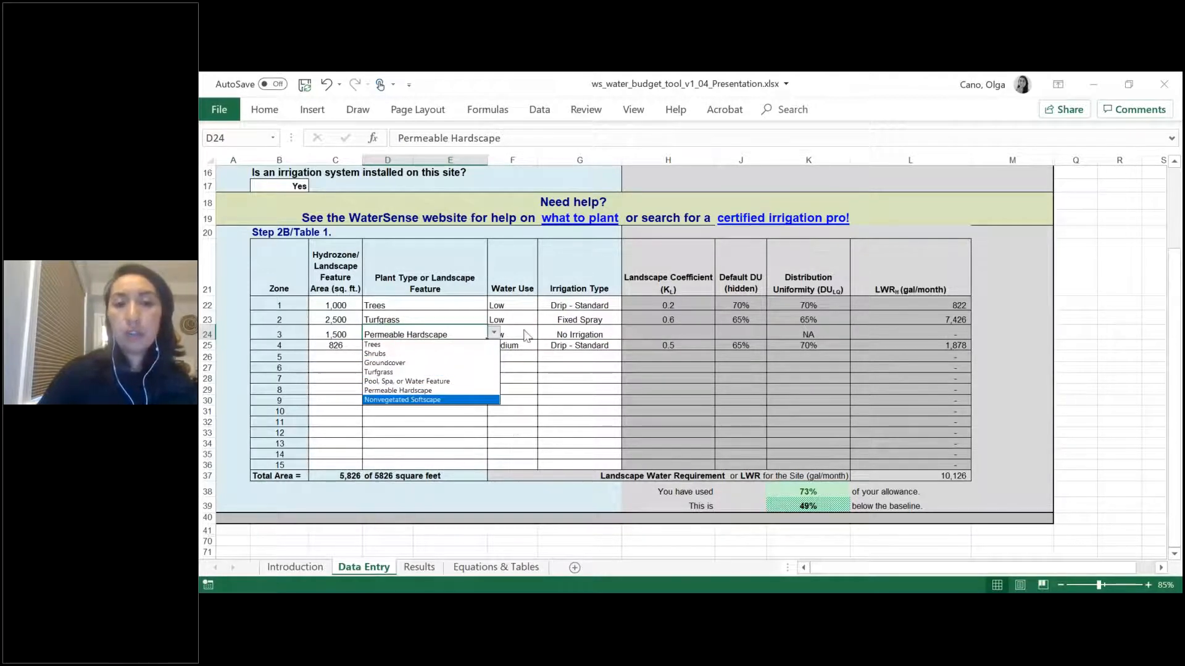
left_click(527, 337)
left_click(527, 338)
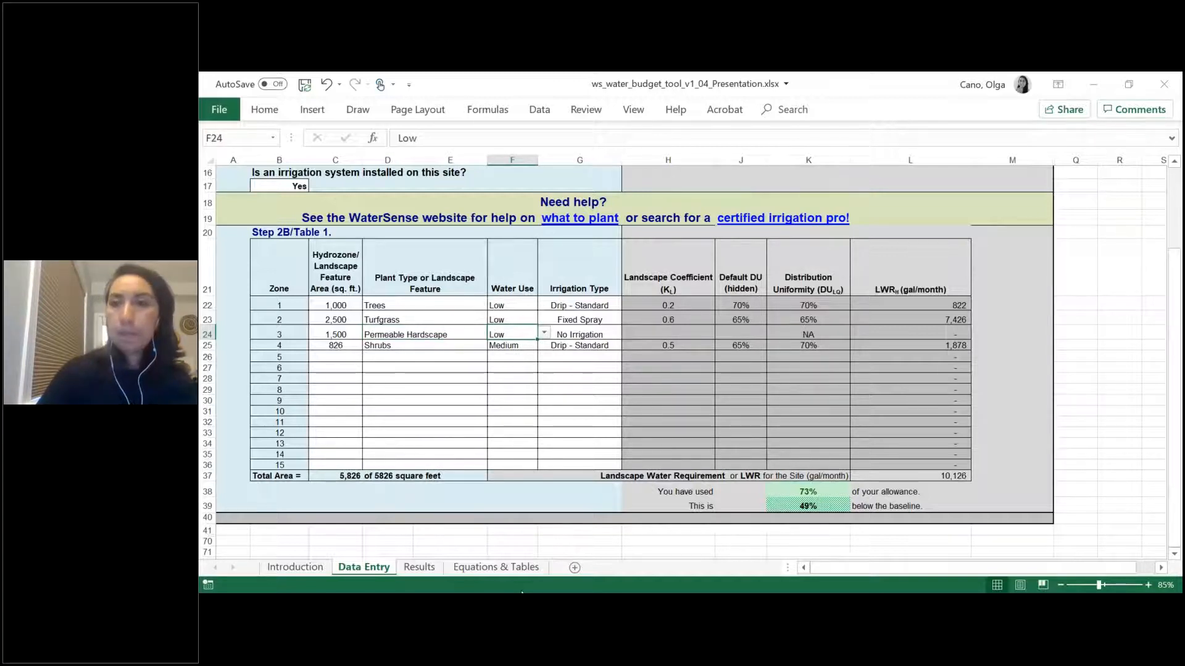
Step: Switch to the PowerPoint slide show and advance from the Seattle Typical Home Design results slide to the Simulations section slide
left_click(1171, 107)
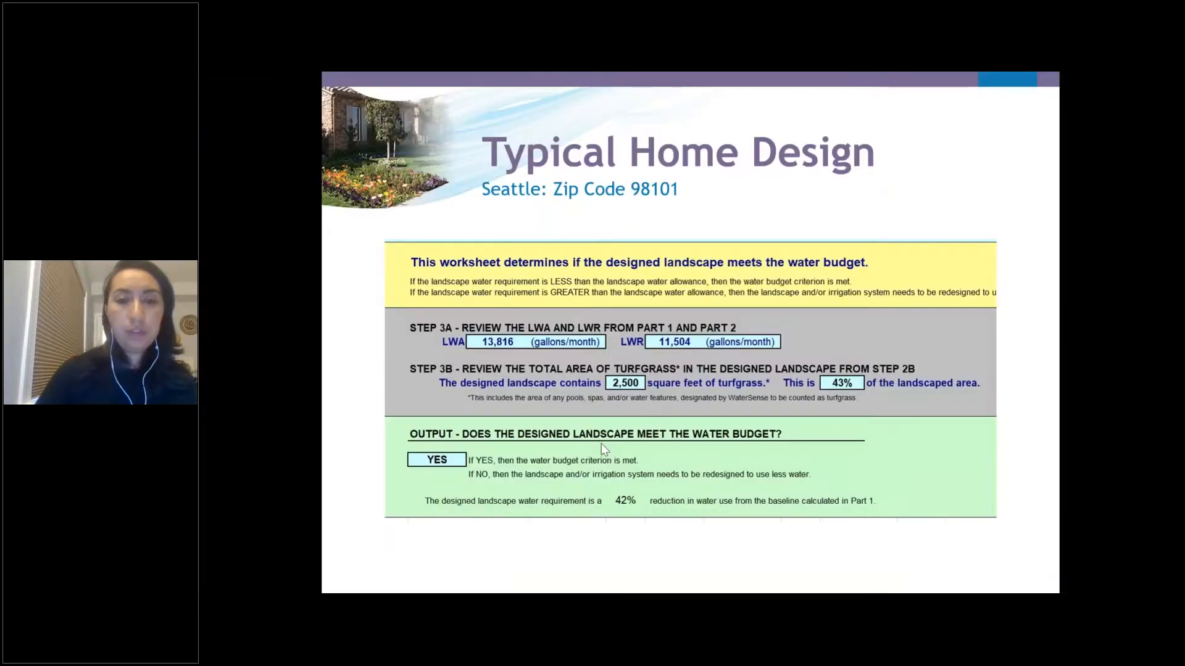
left_click(601, 443)
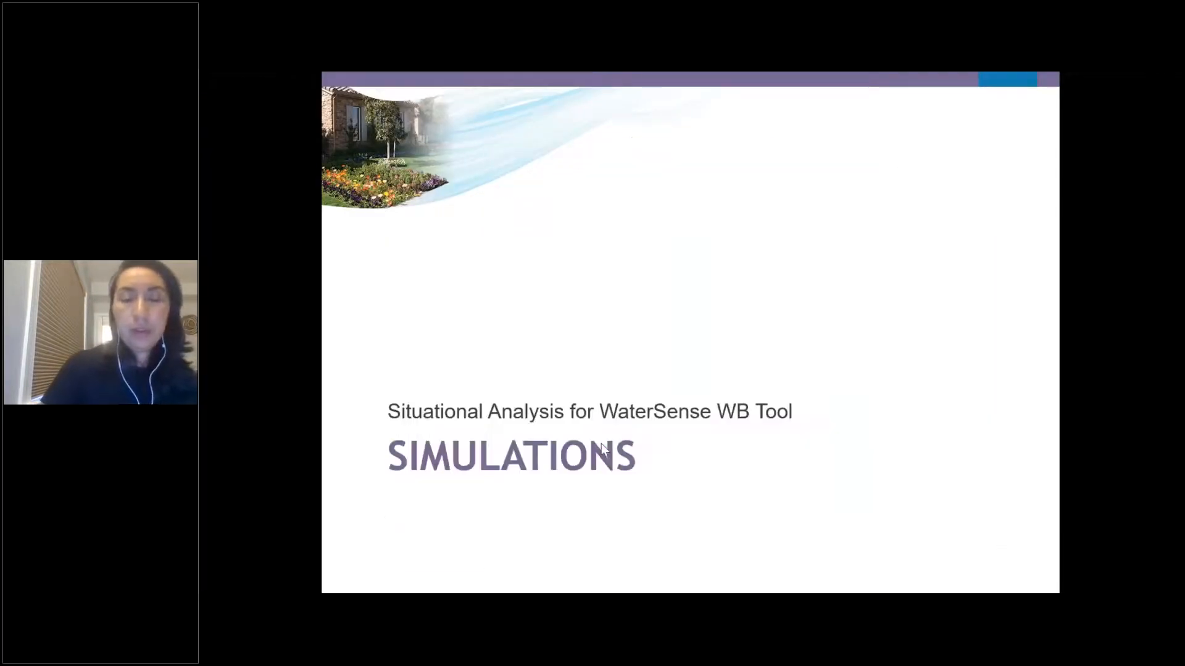